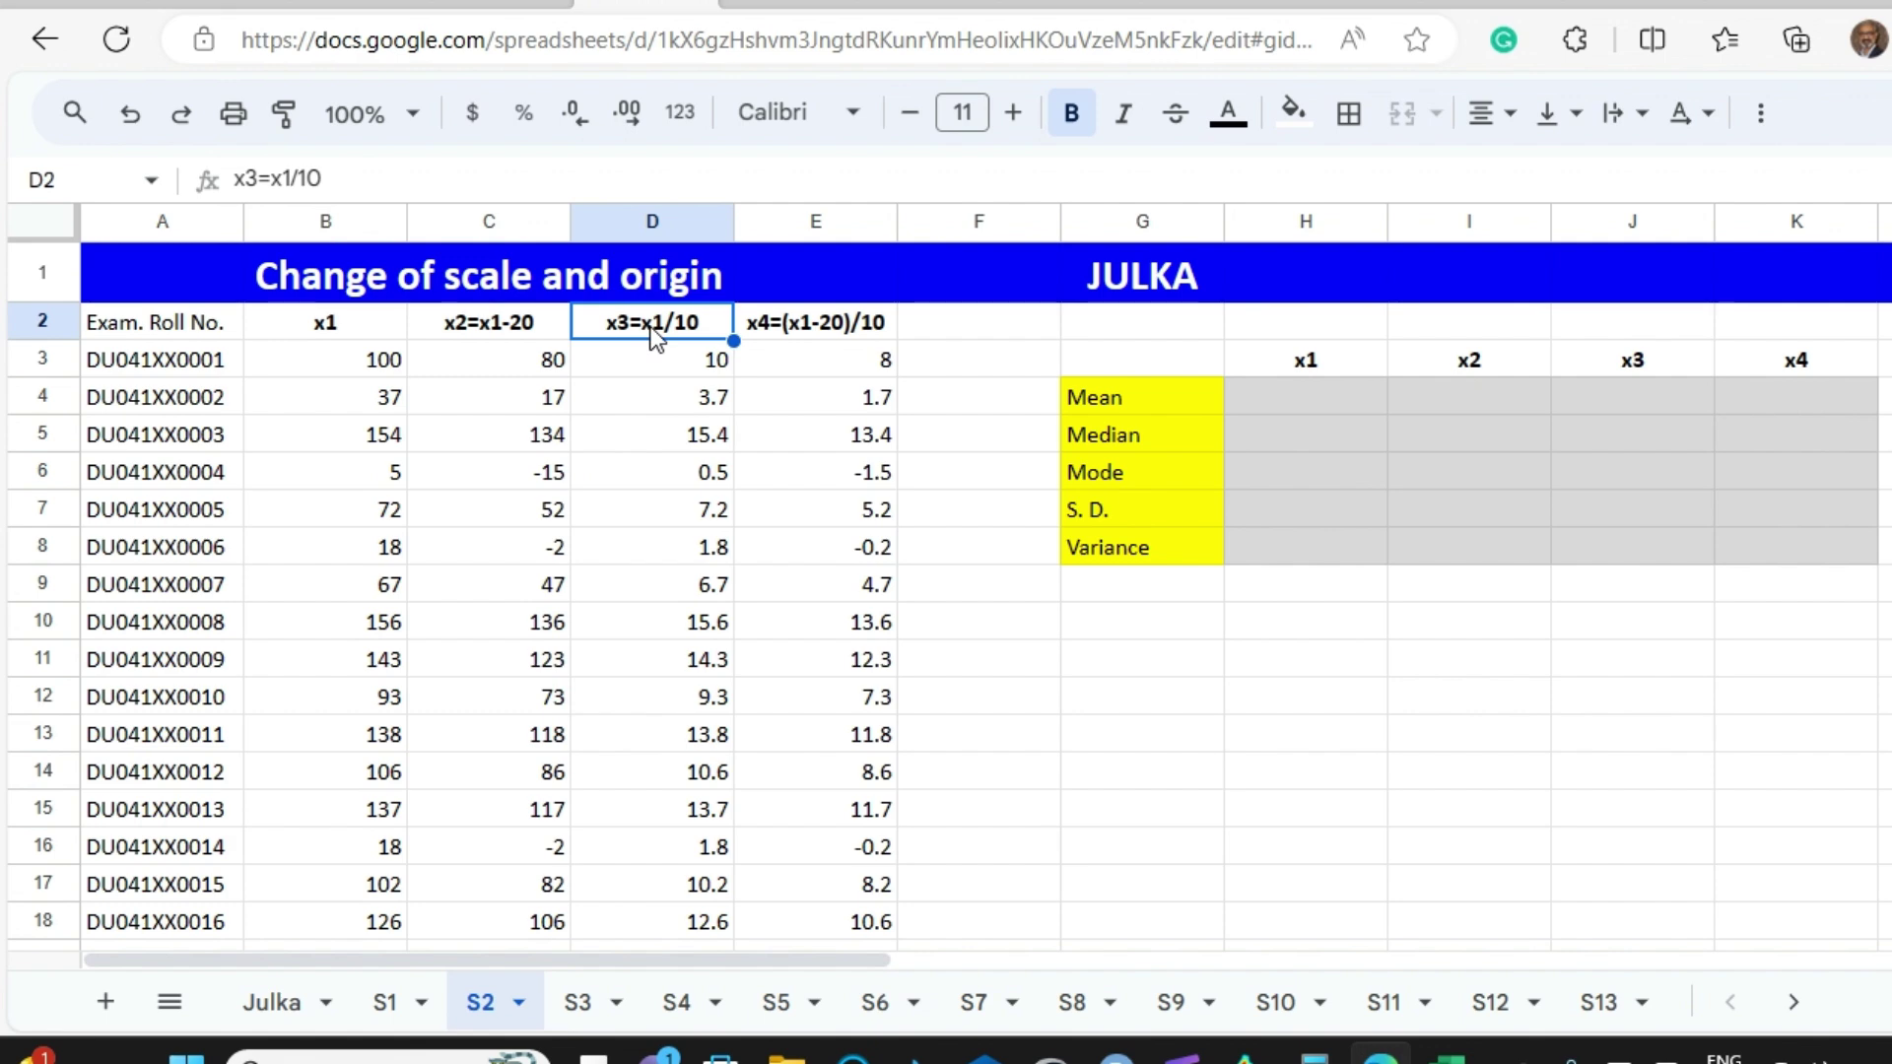
left_click(816, 328)
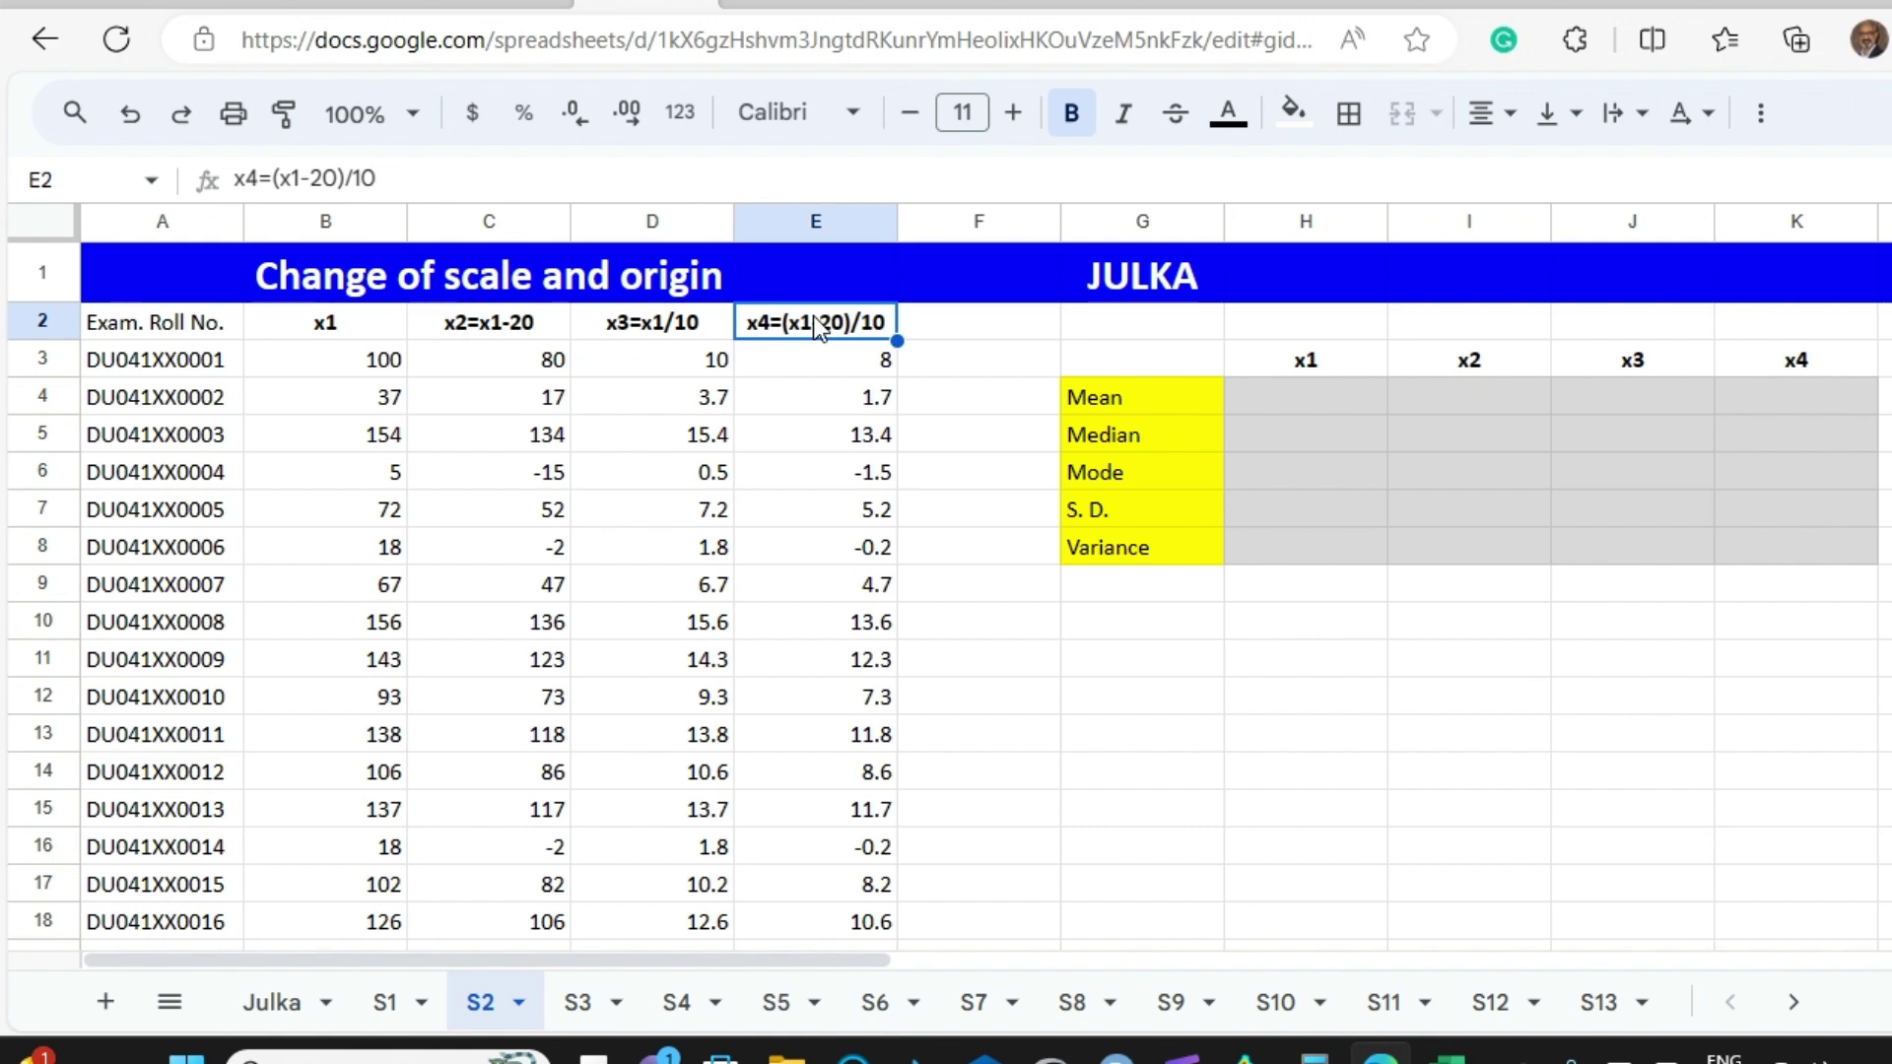
- Calculate the mean of x1 in cell H4 with the AVERAGE function over the range B3:B2502
left_click(1300, 404)
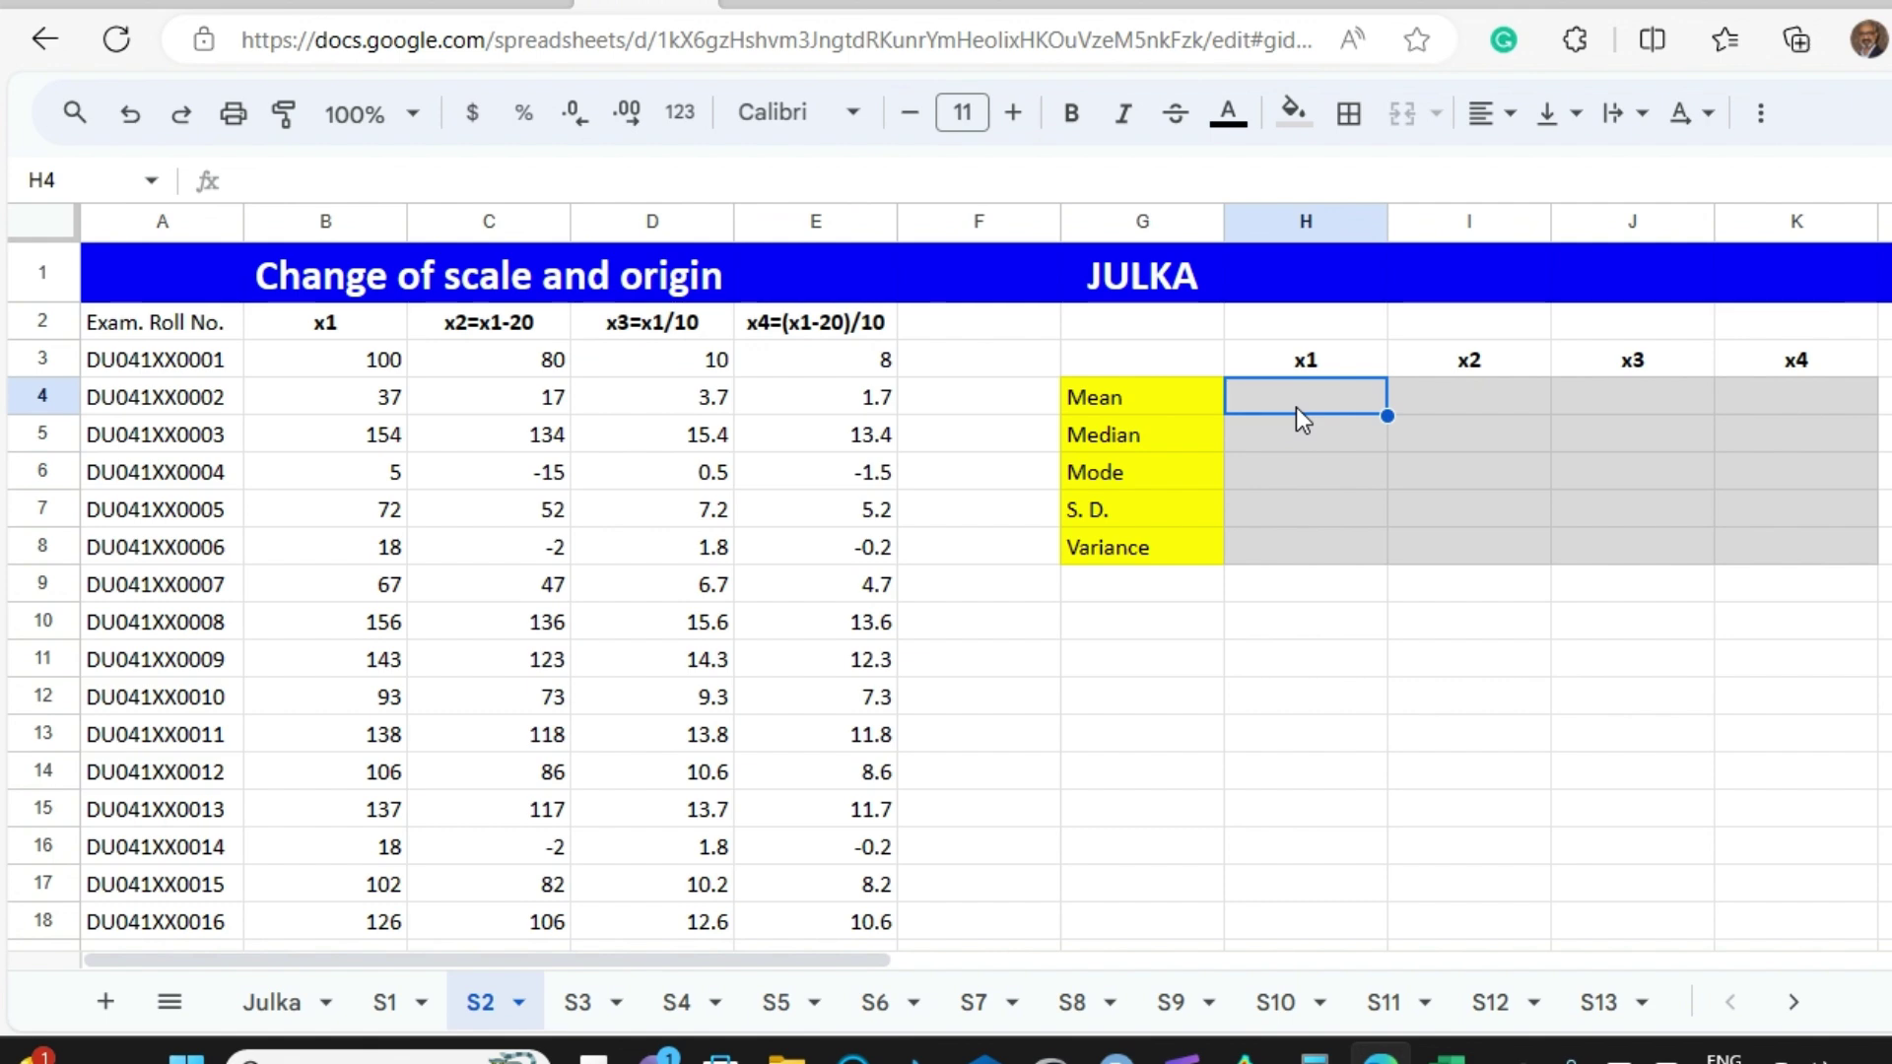
type("=")
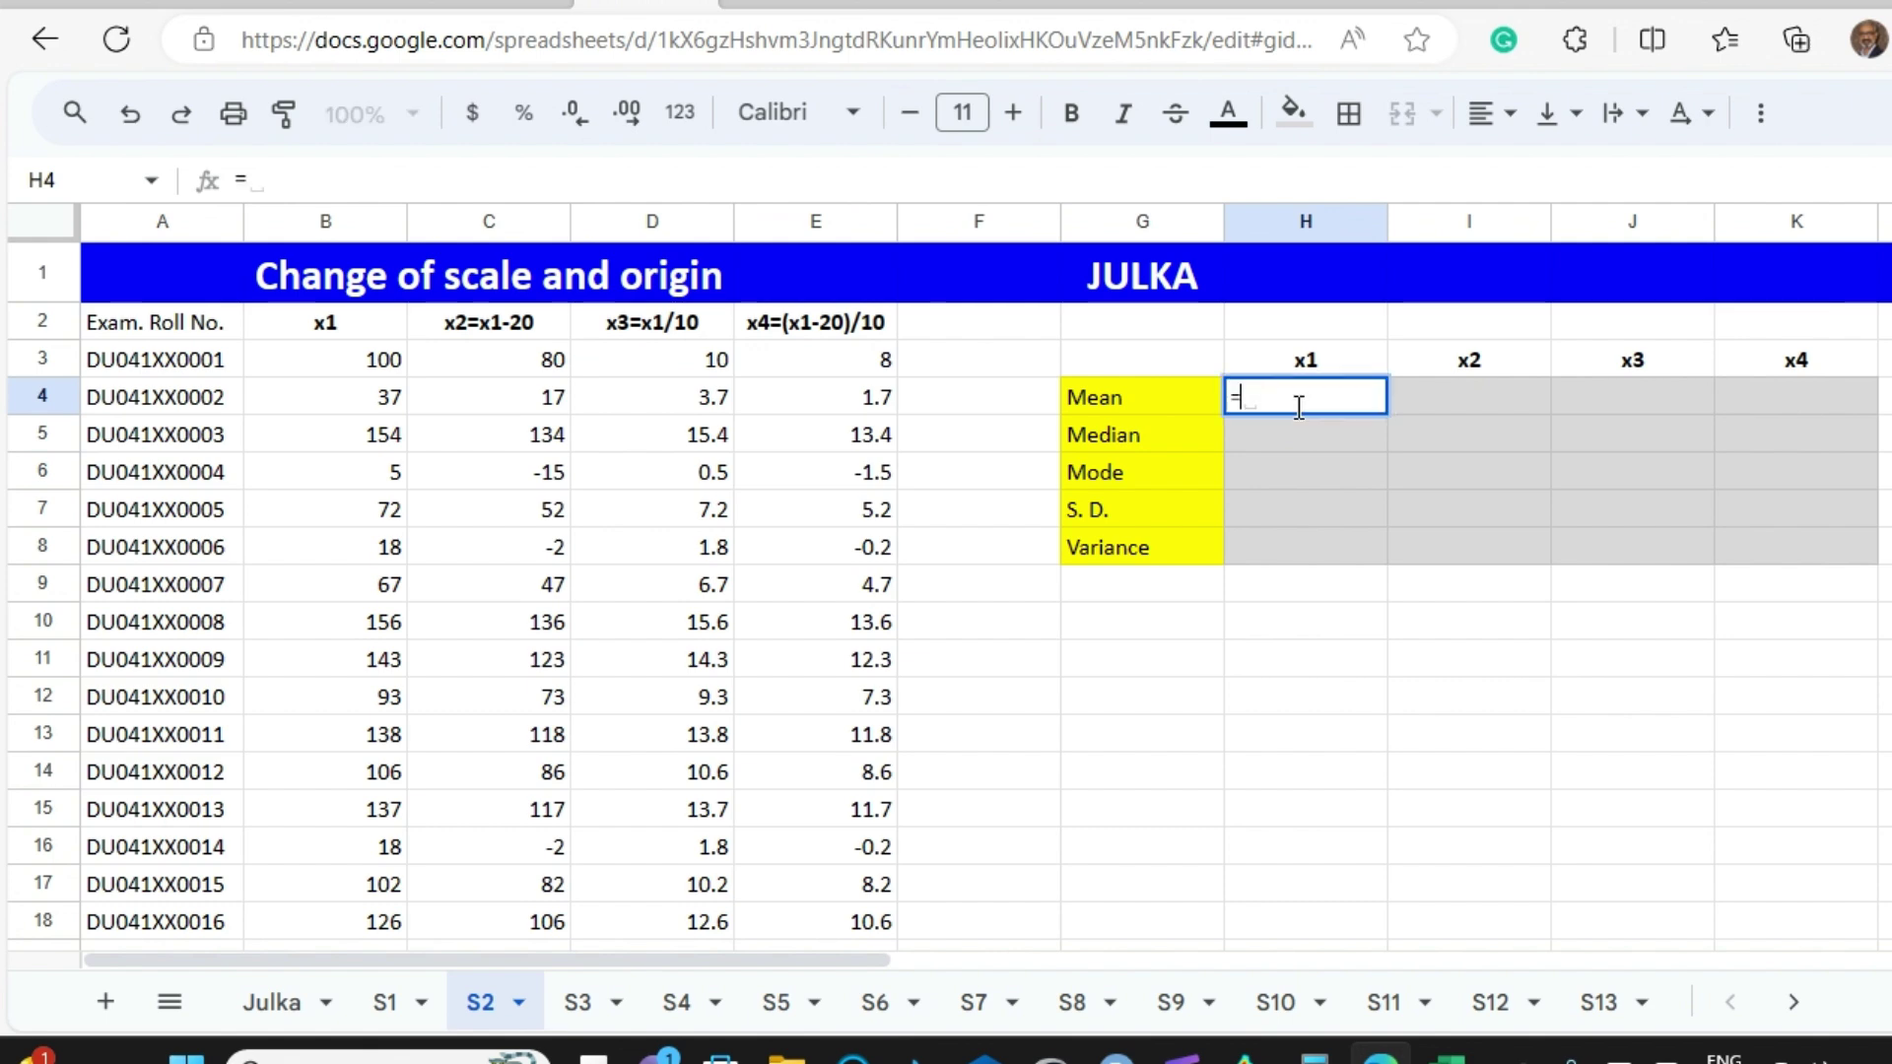
type("AVE")
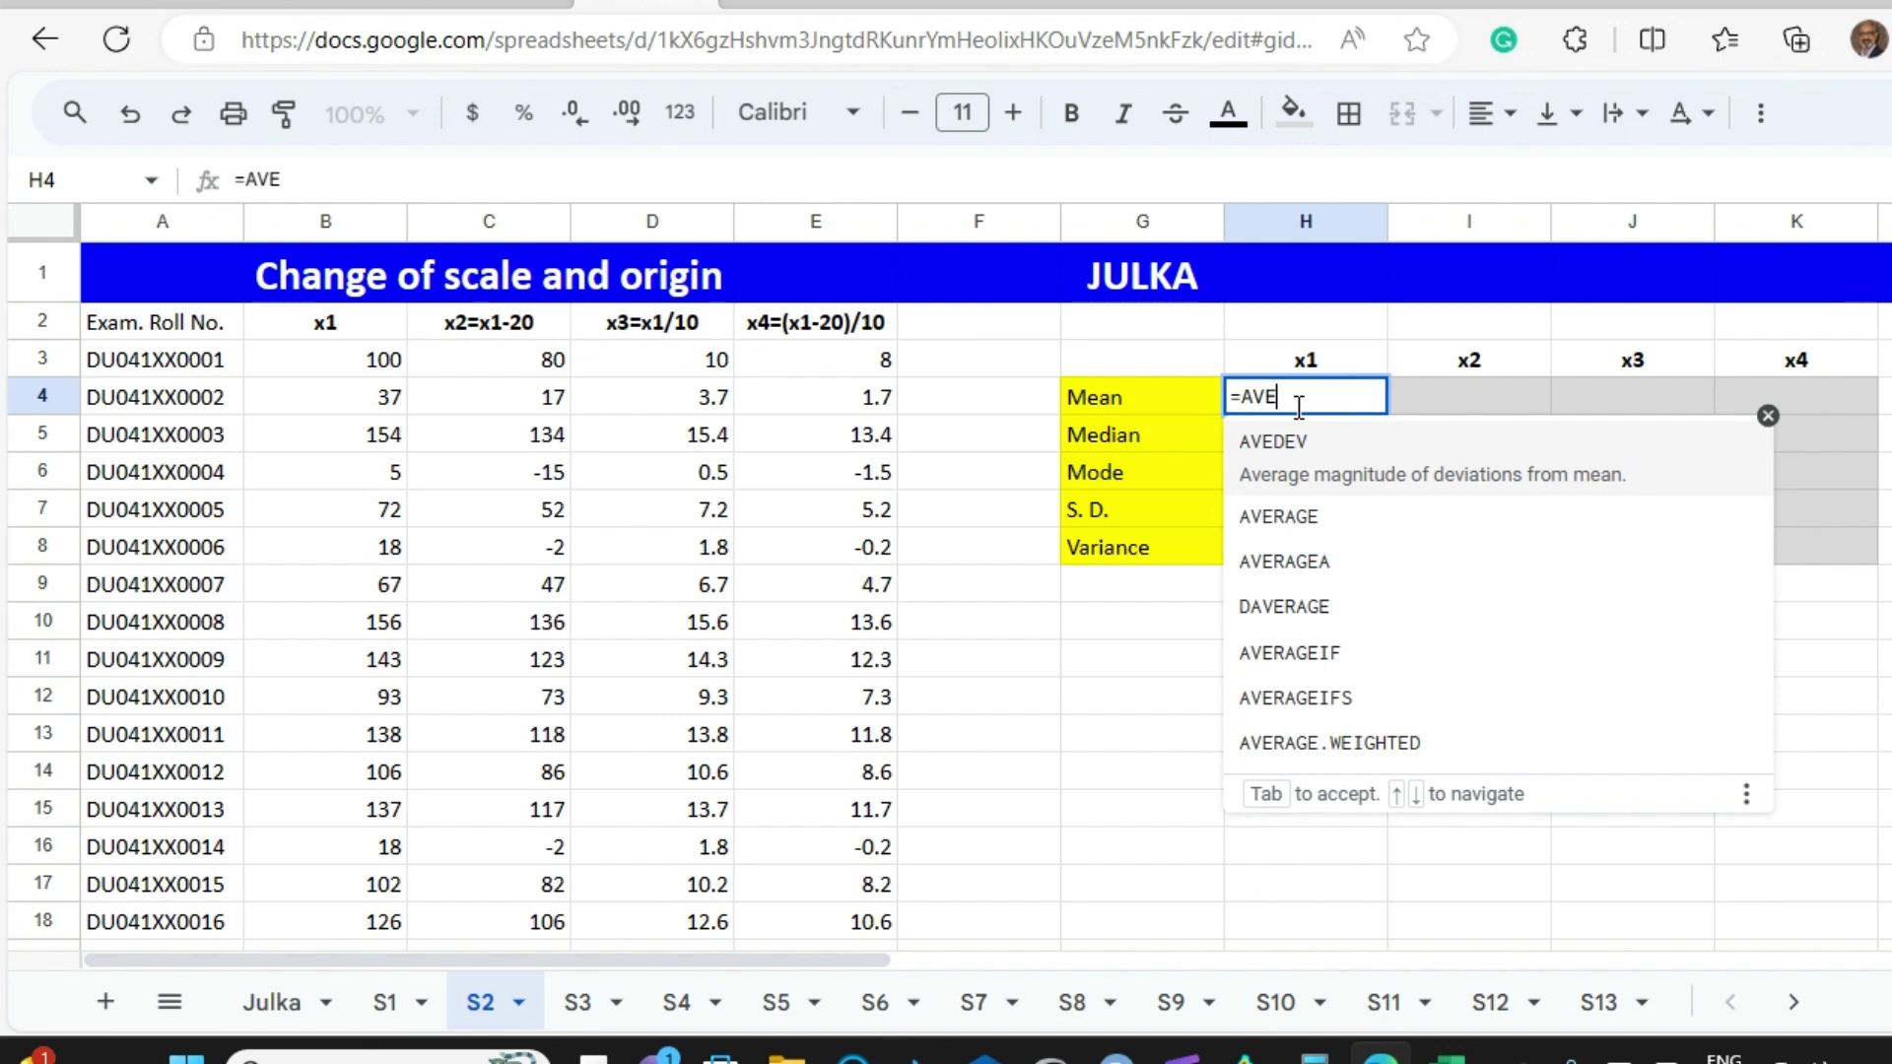
left_click(1303, 516)
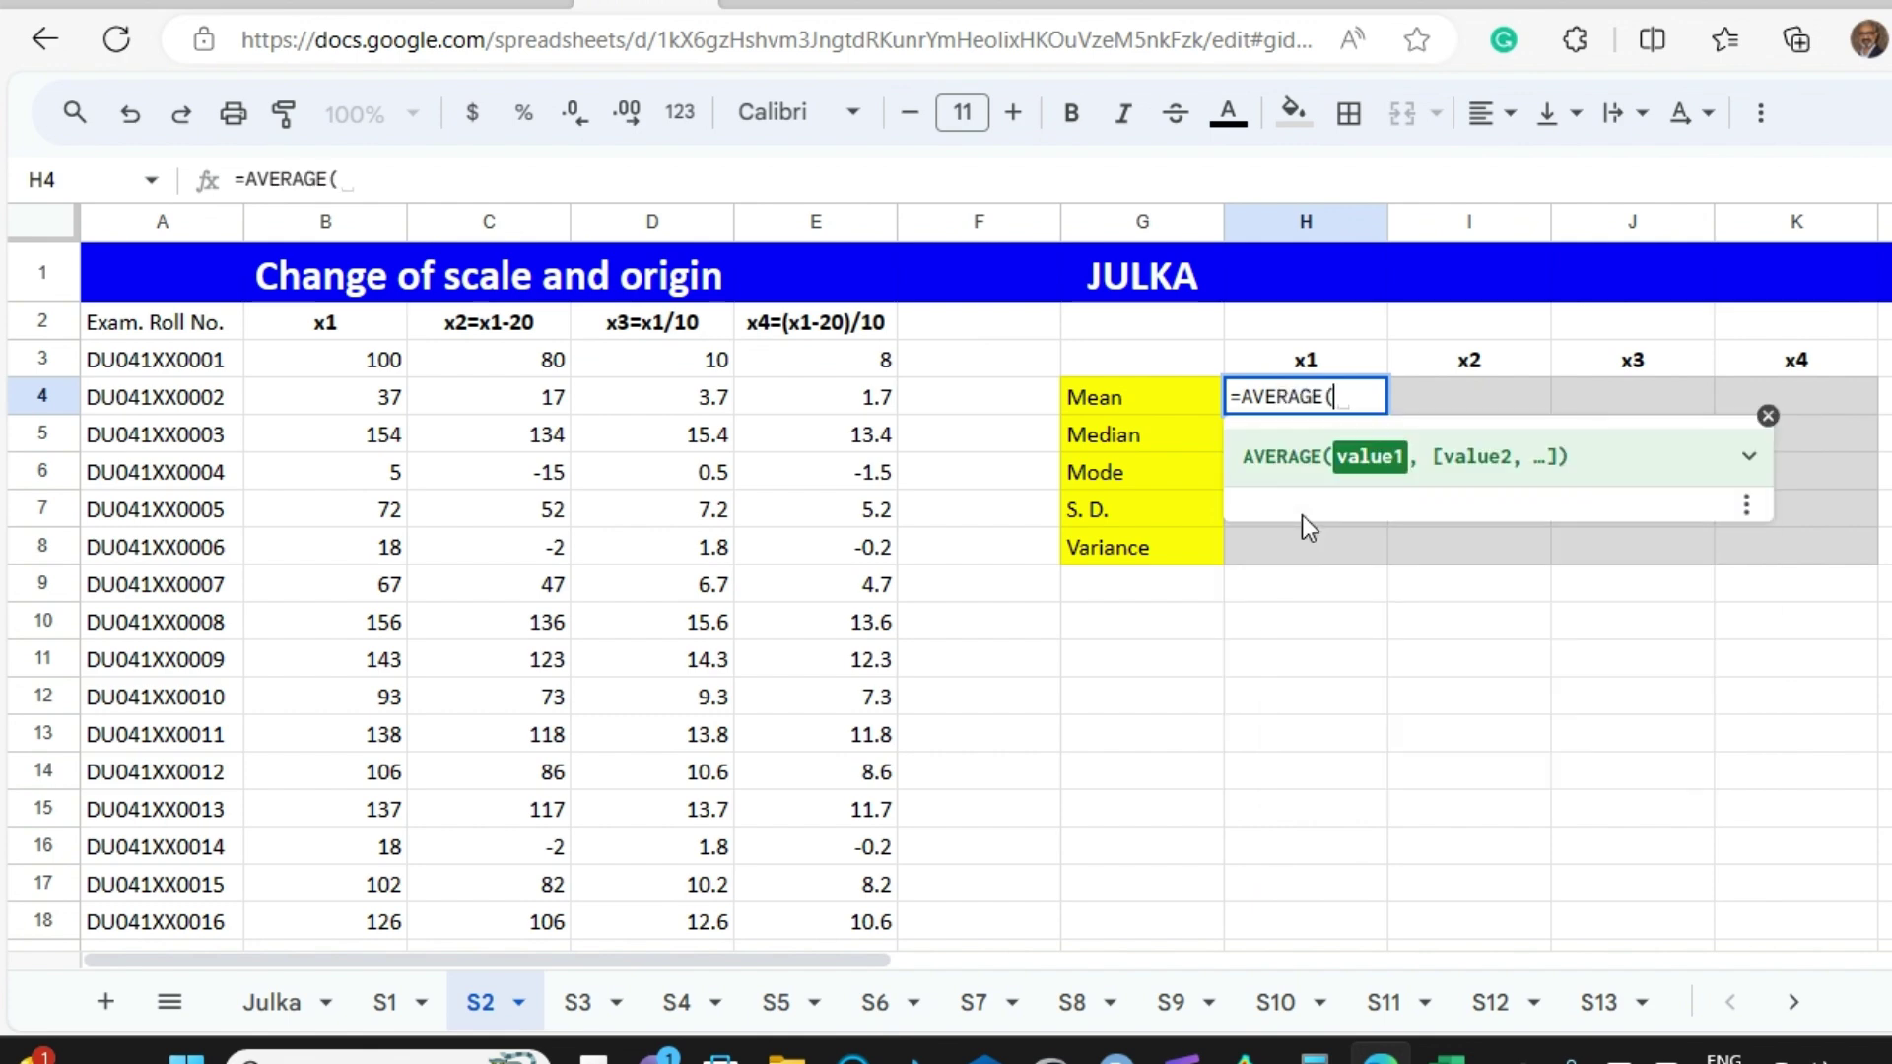
type("B3")
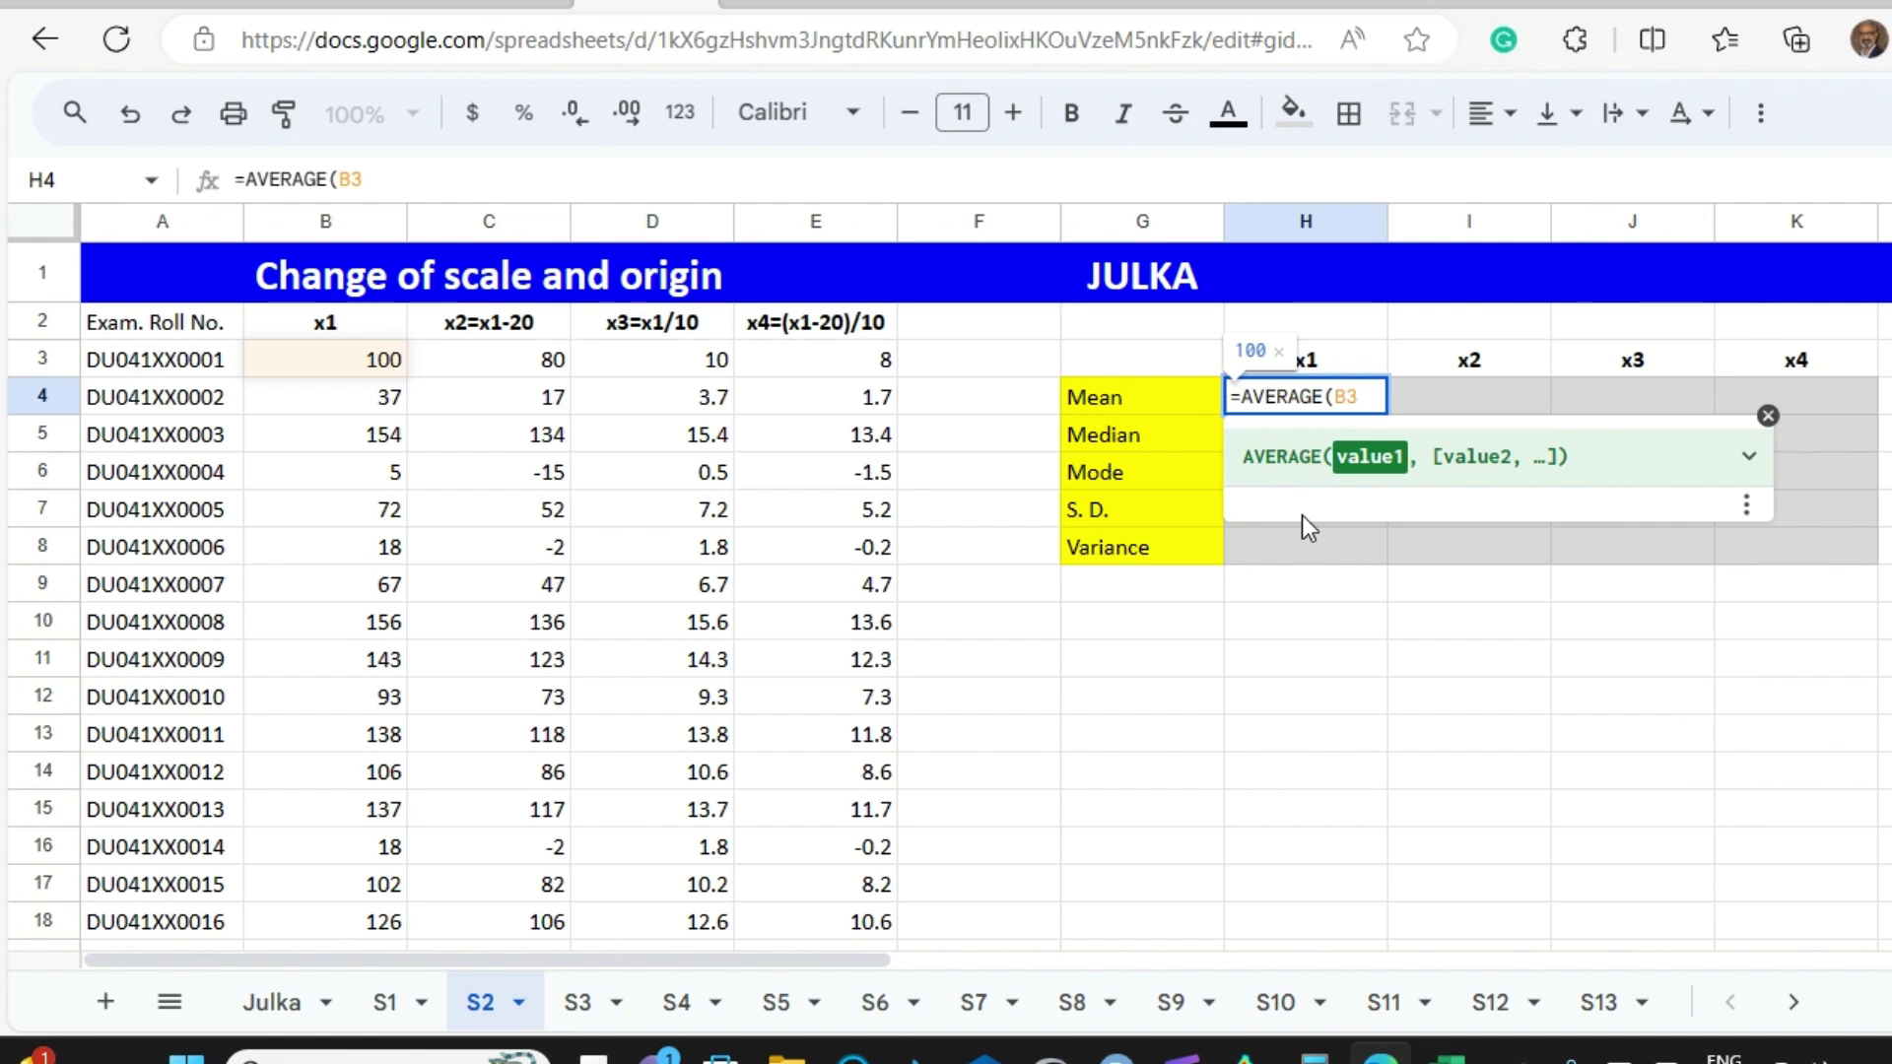
type(":B")
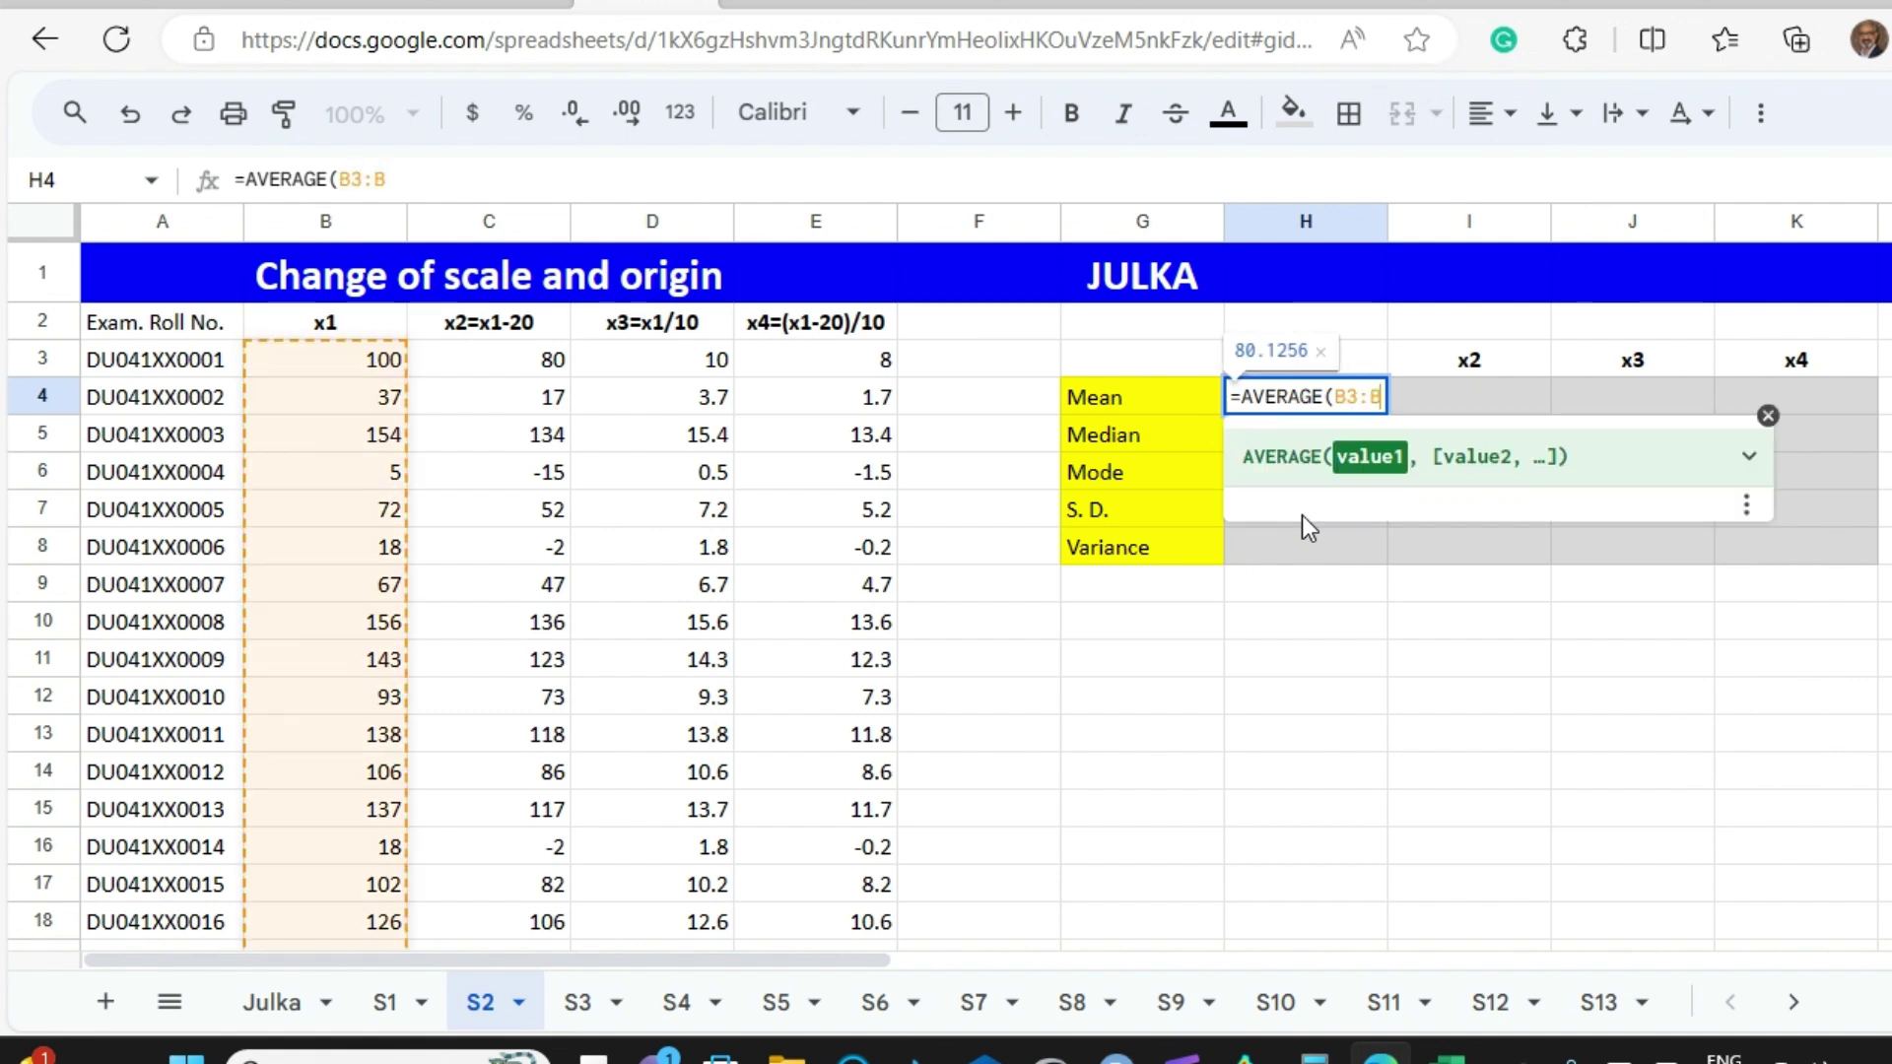
type("2502")
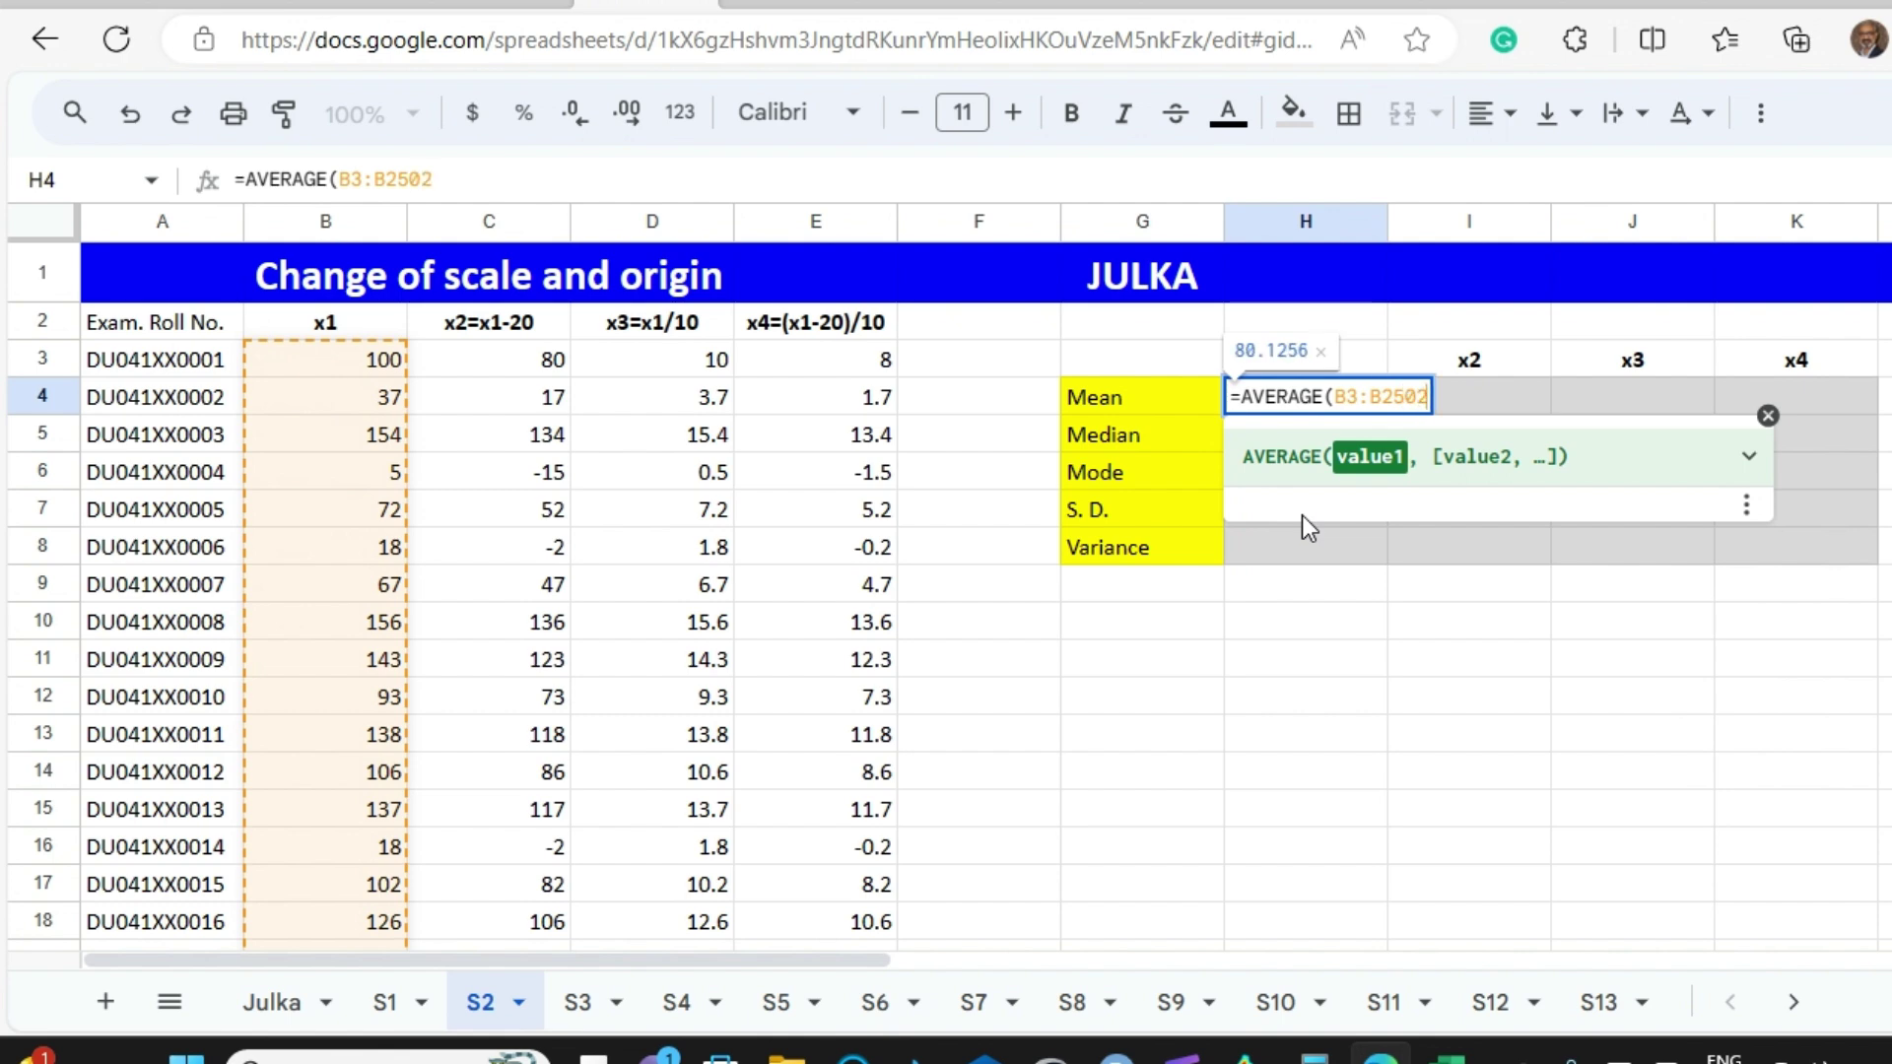
key("Return")
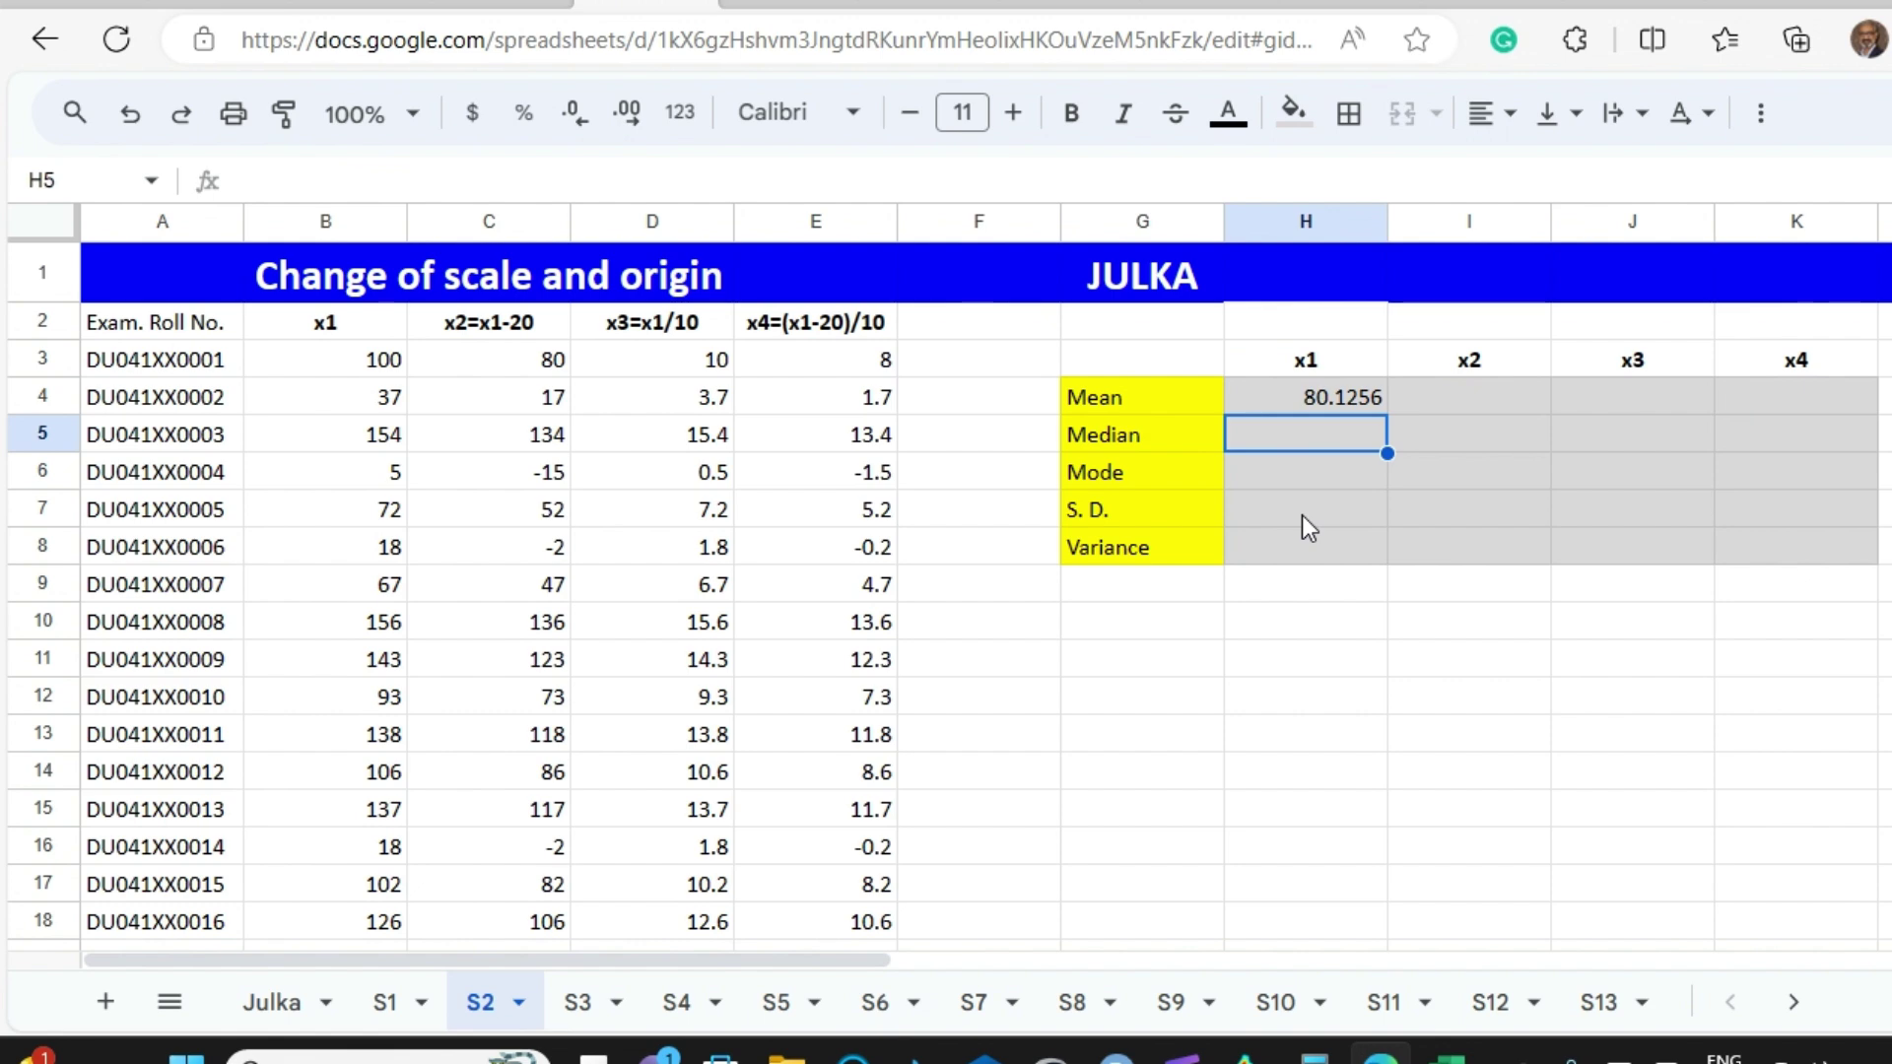
- Calculate the median of x1 in cell H5 with the MEDIAN function over the range B3:B2502
type("=M")
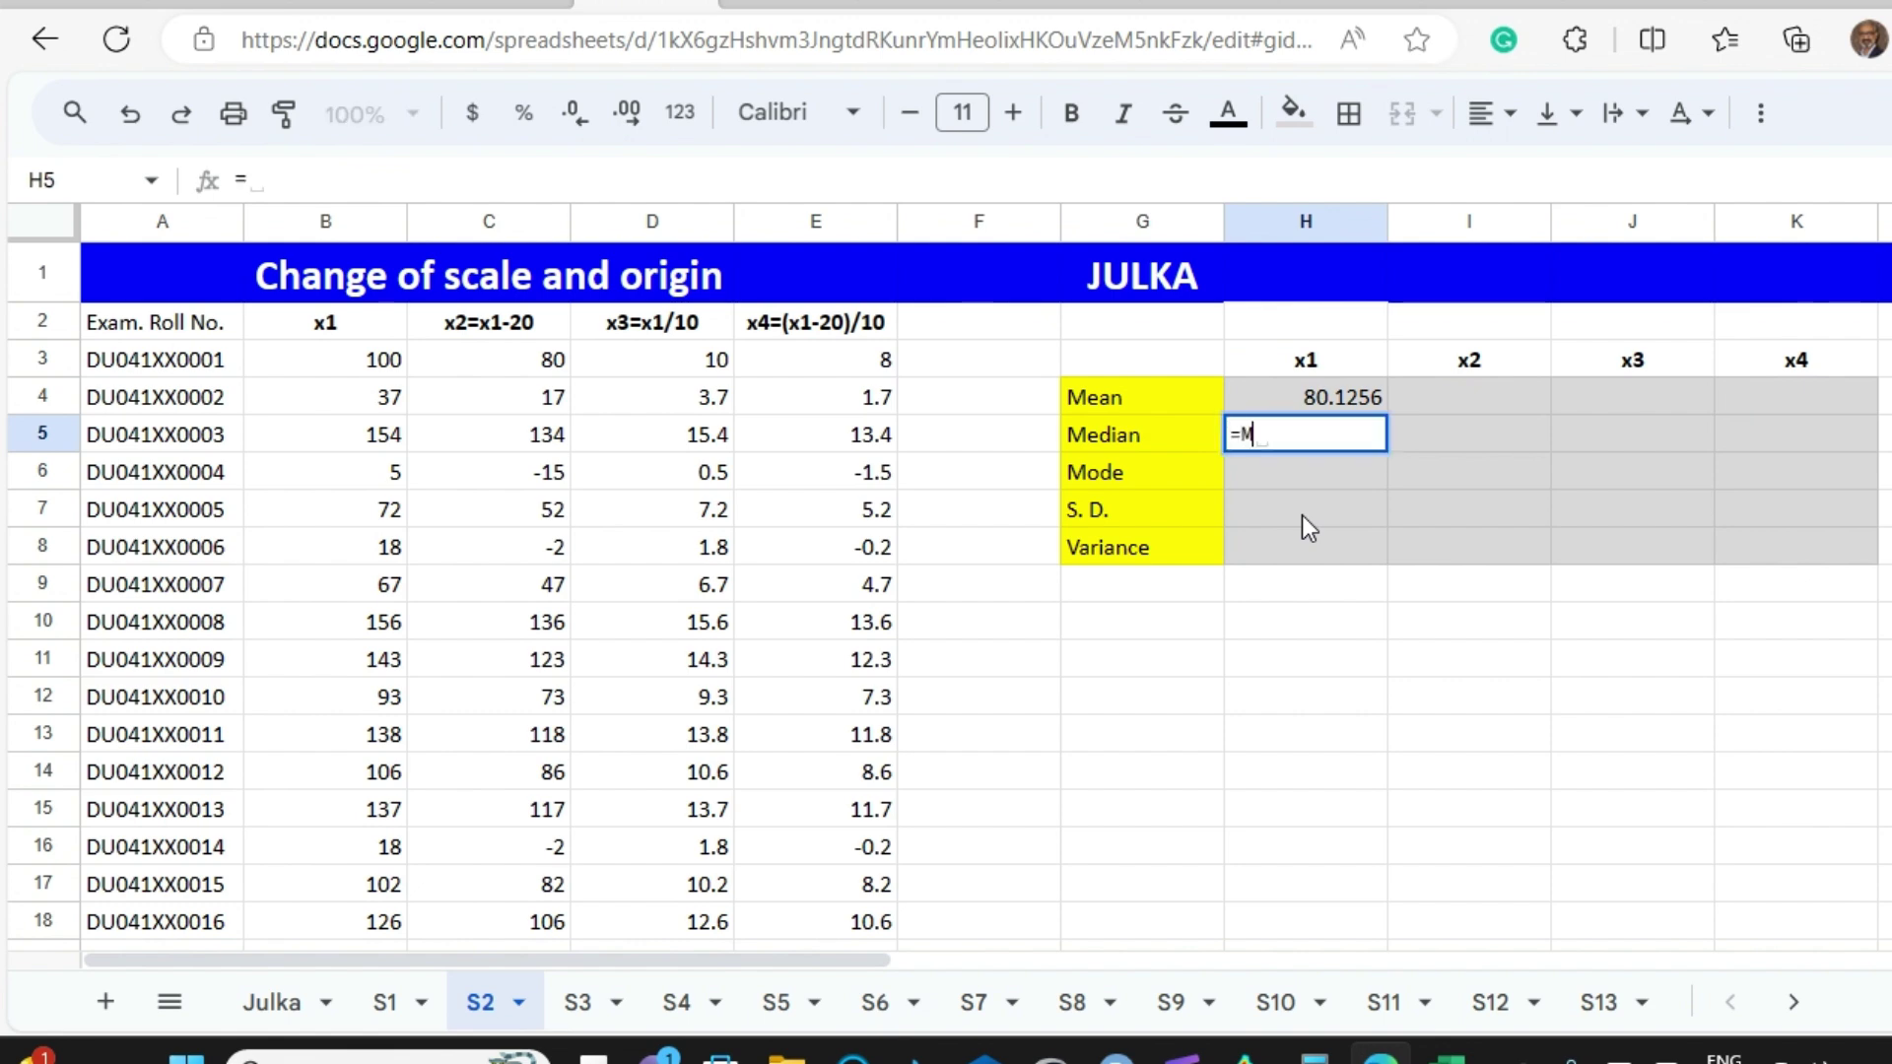
type("ED")
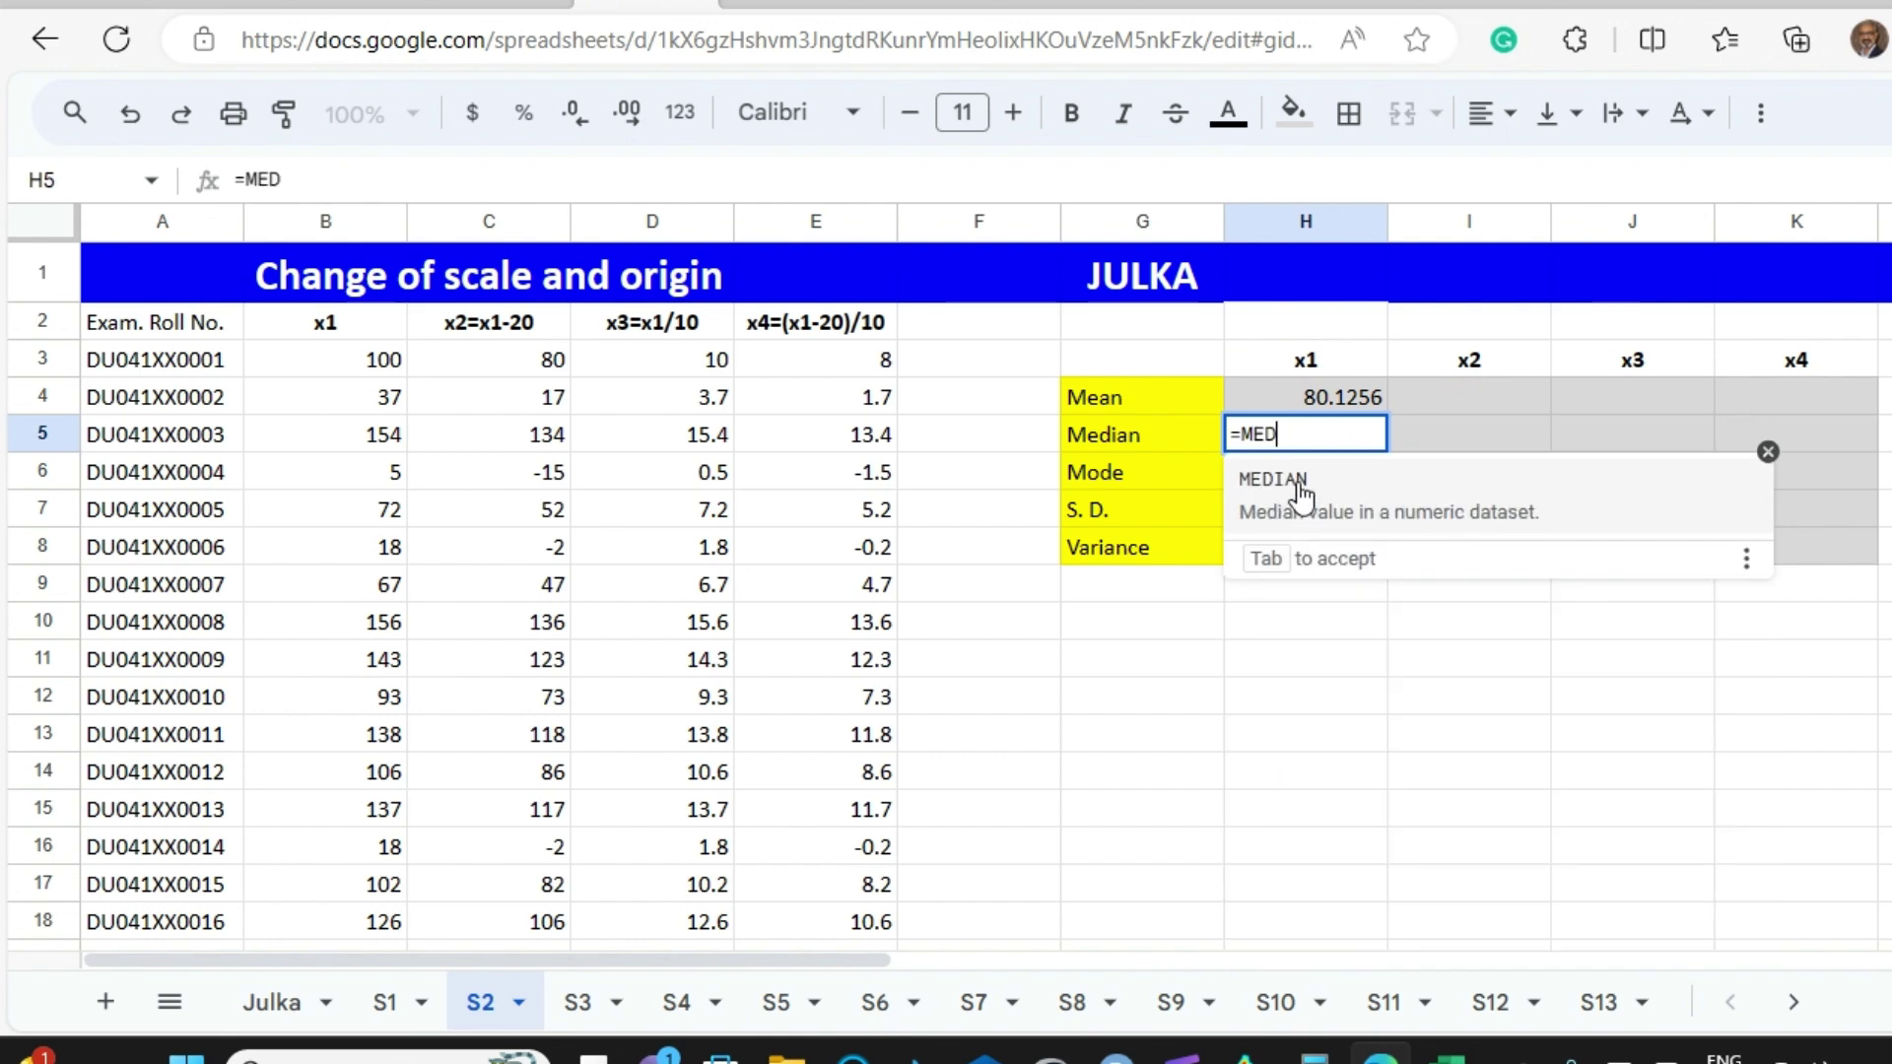
left_click(1302, 492)
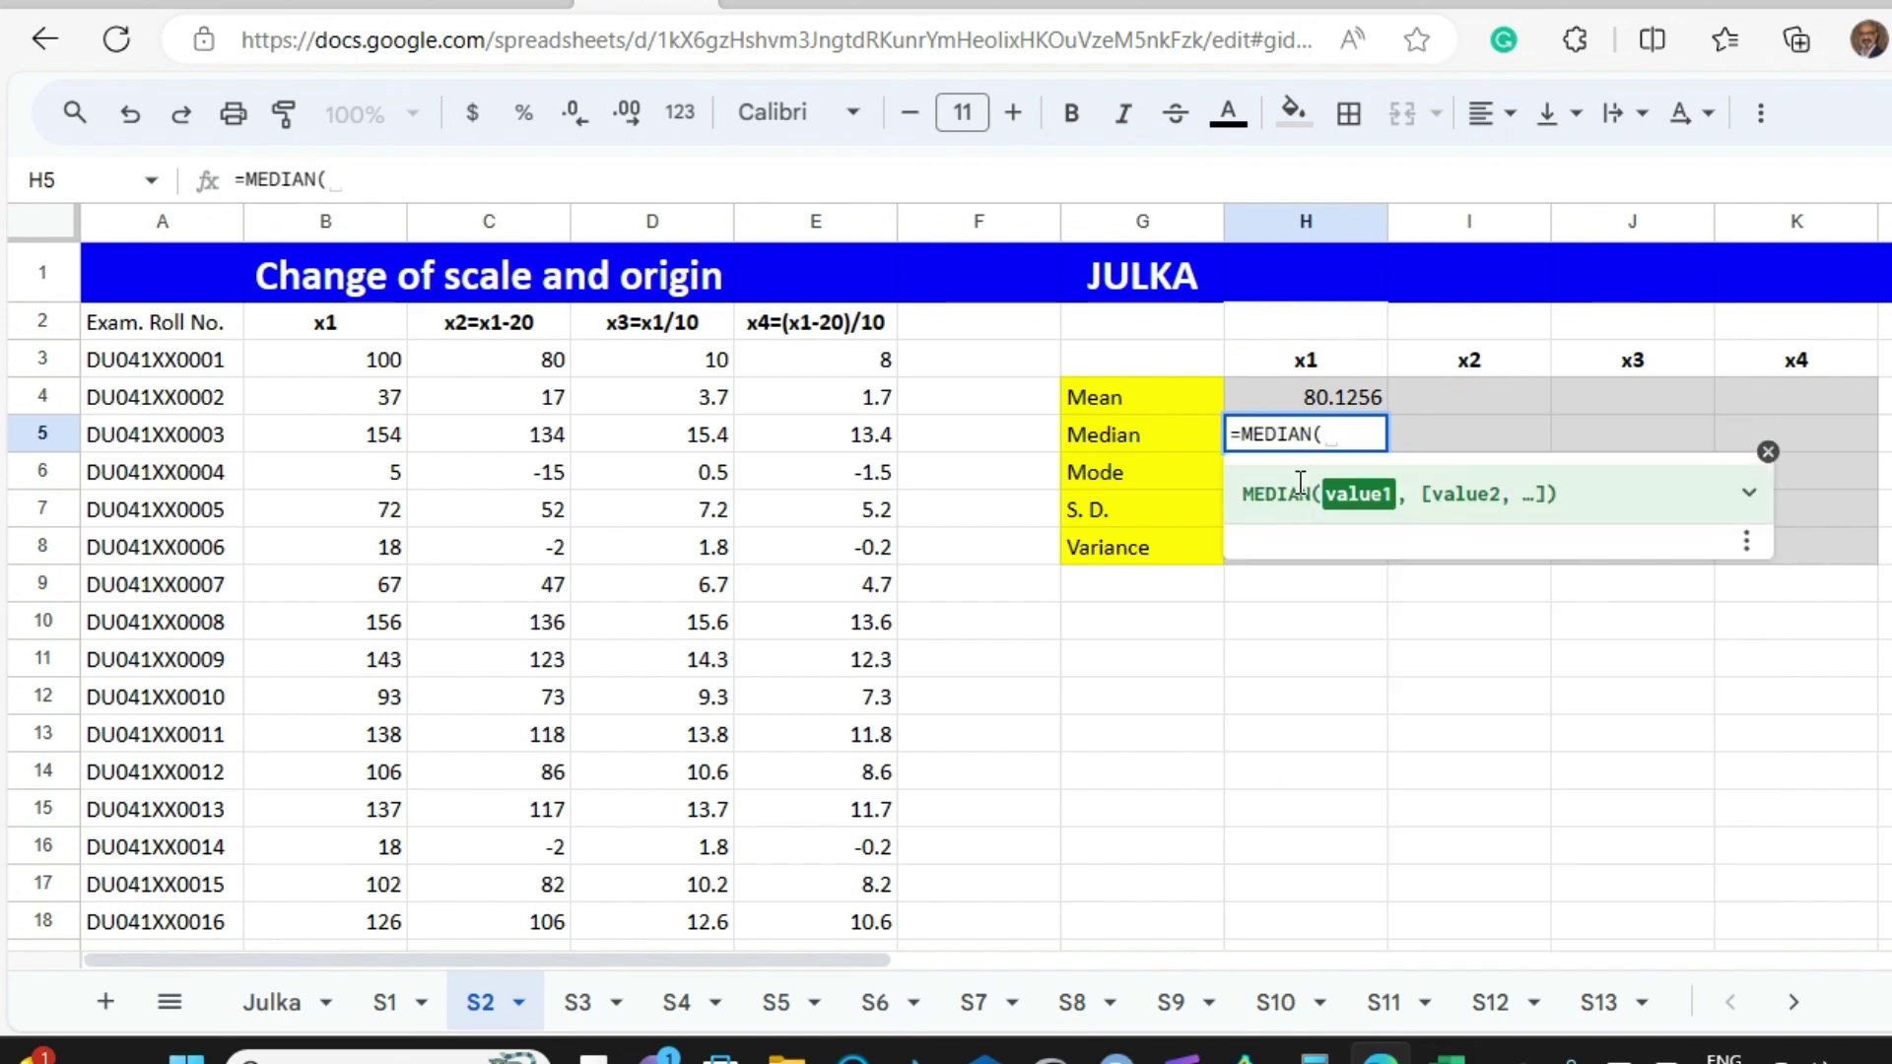
type("B3")
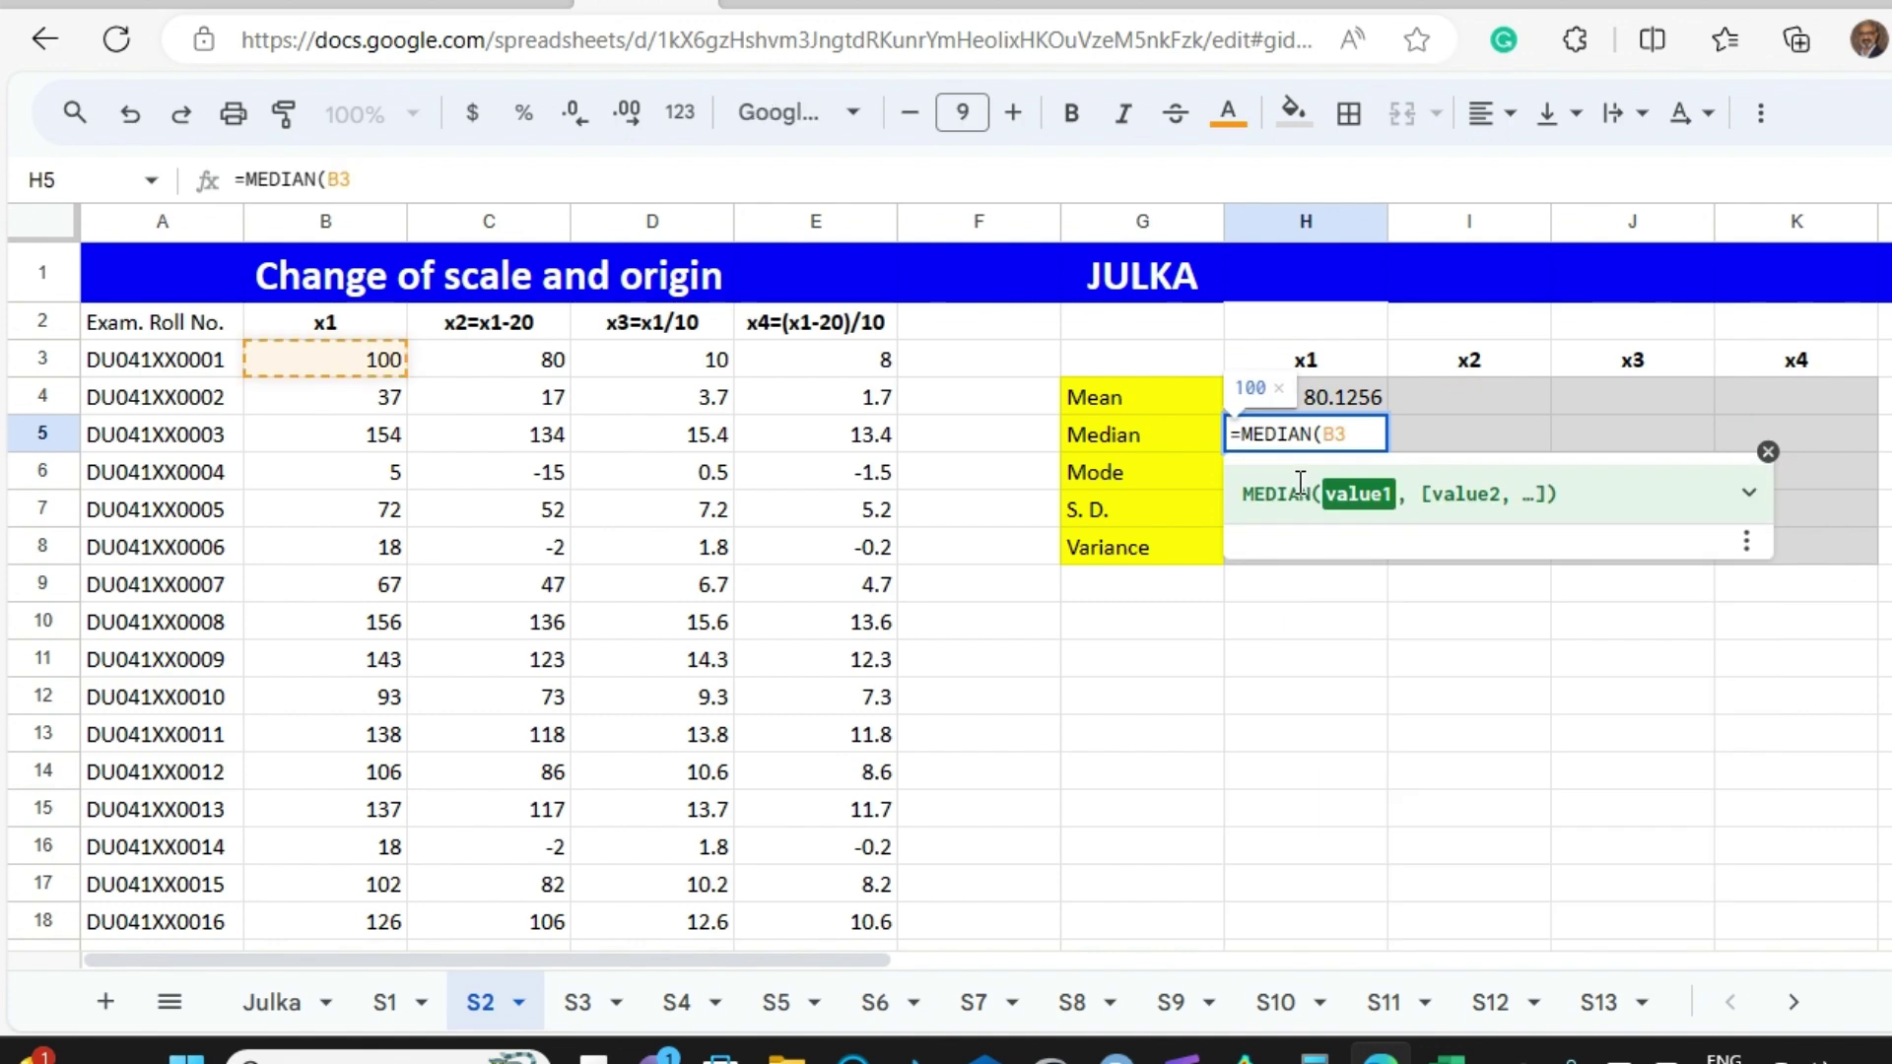
type(":")
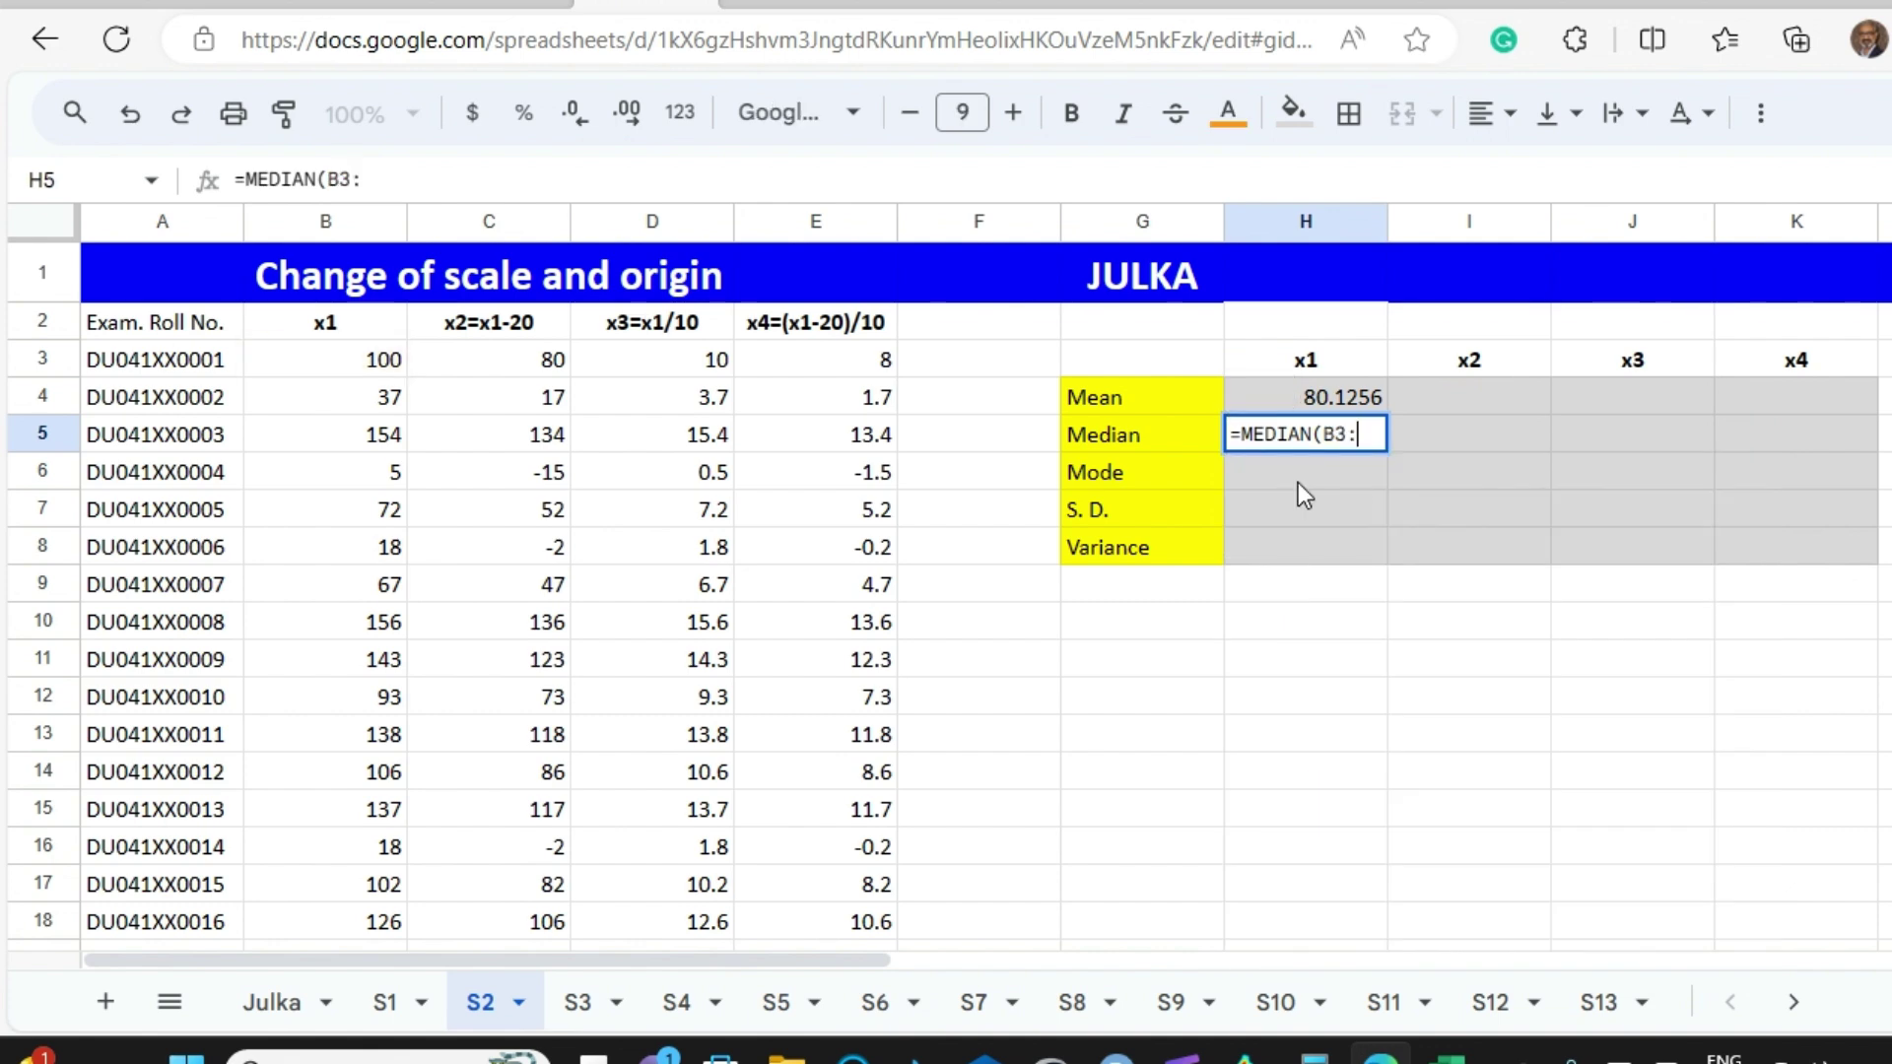
type("B25")
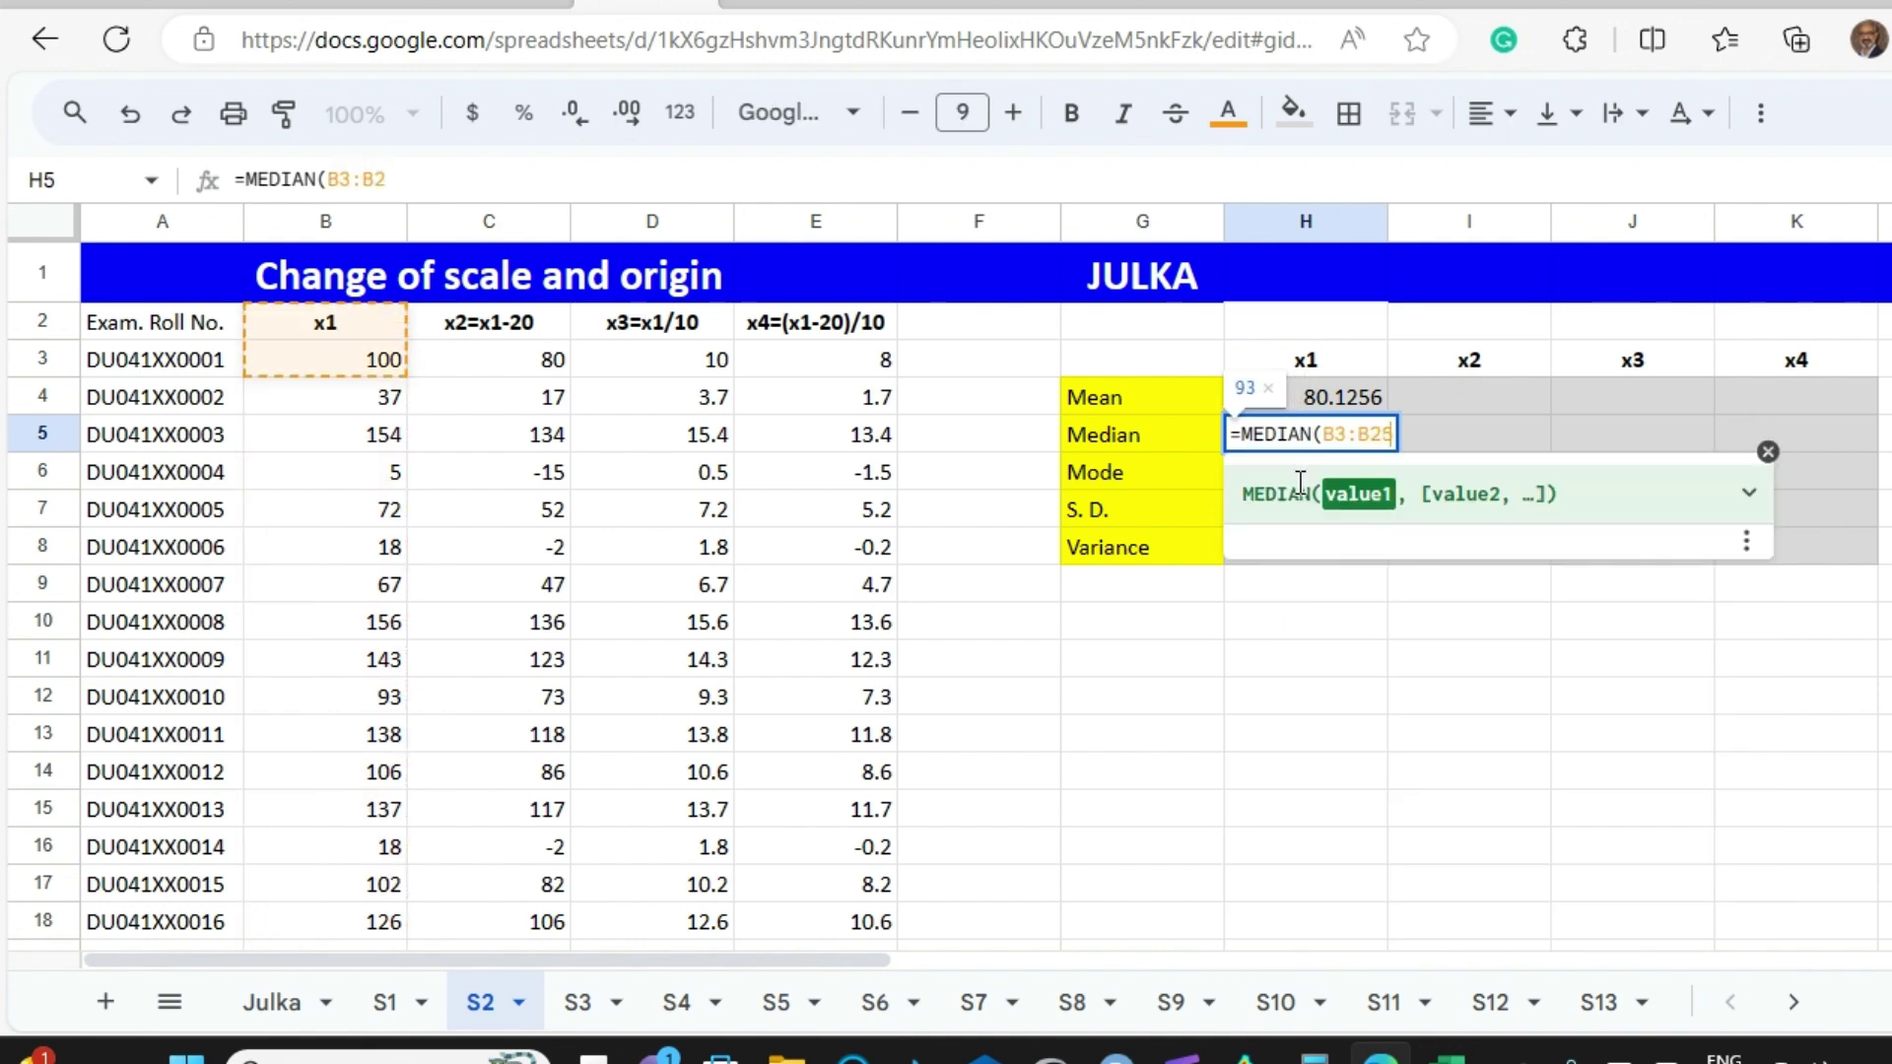
type("02")
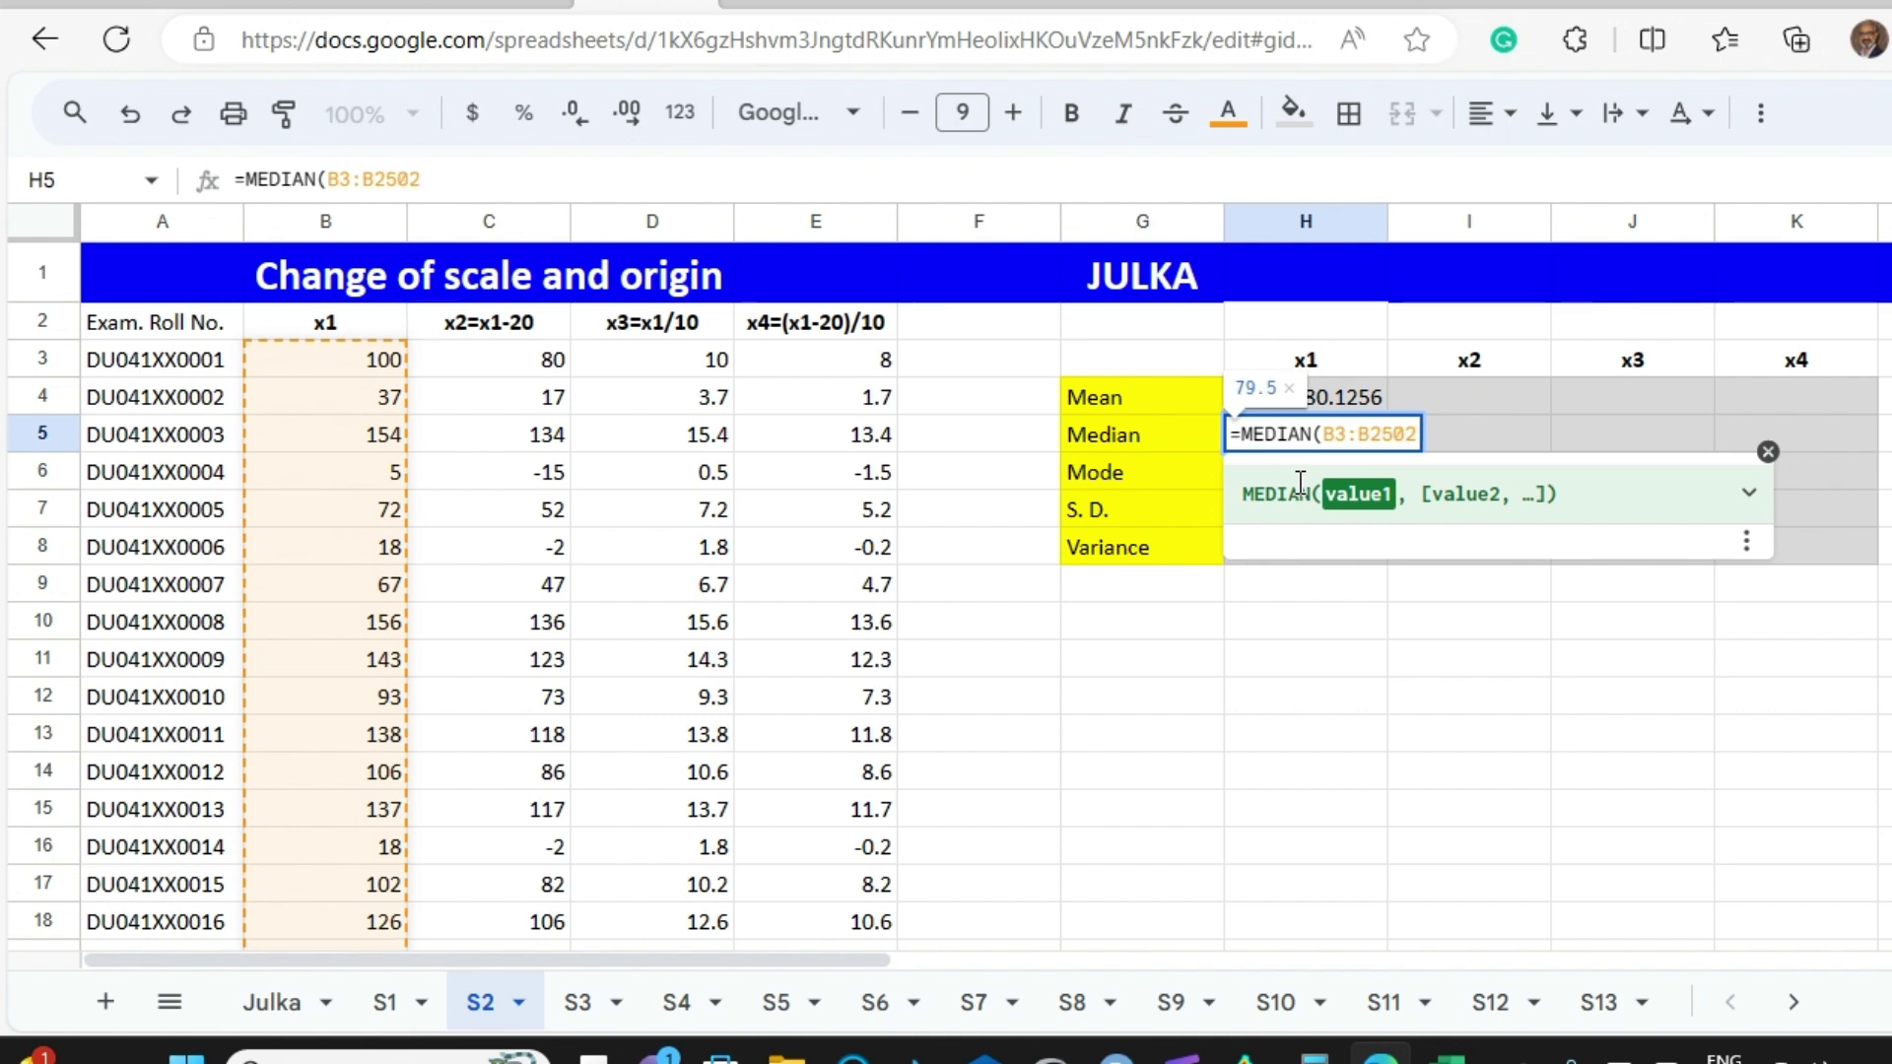
key("Return")
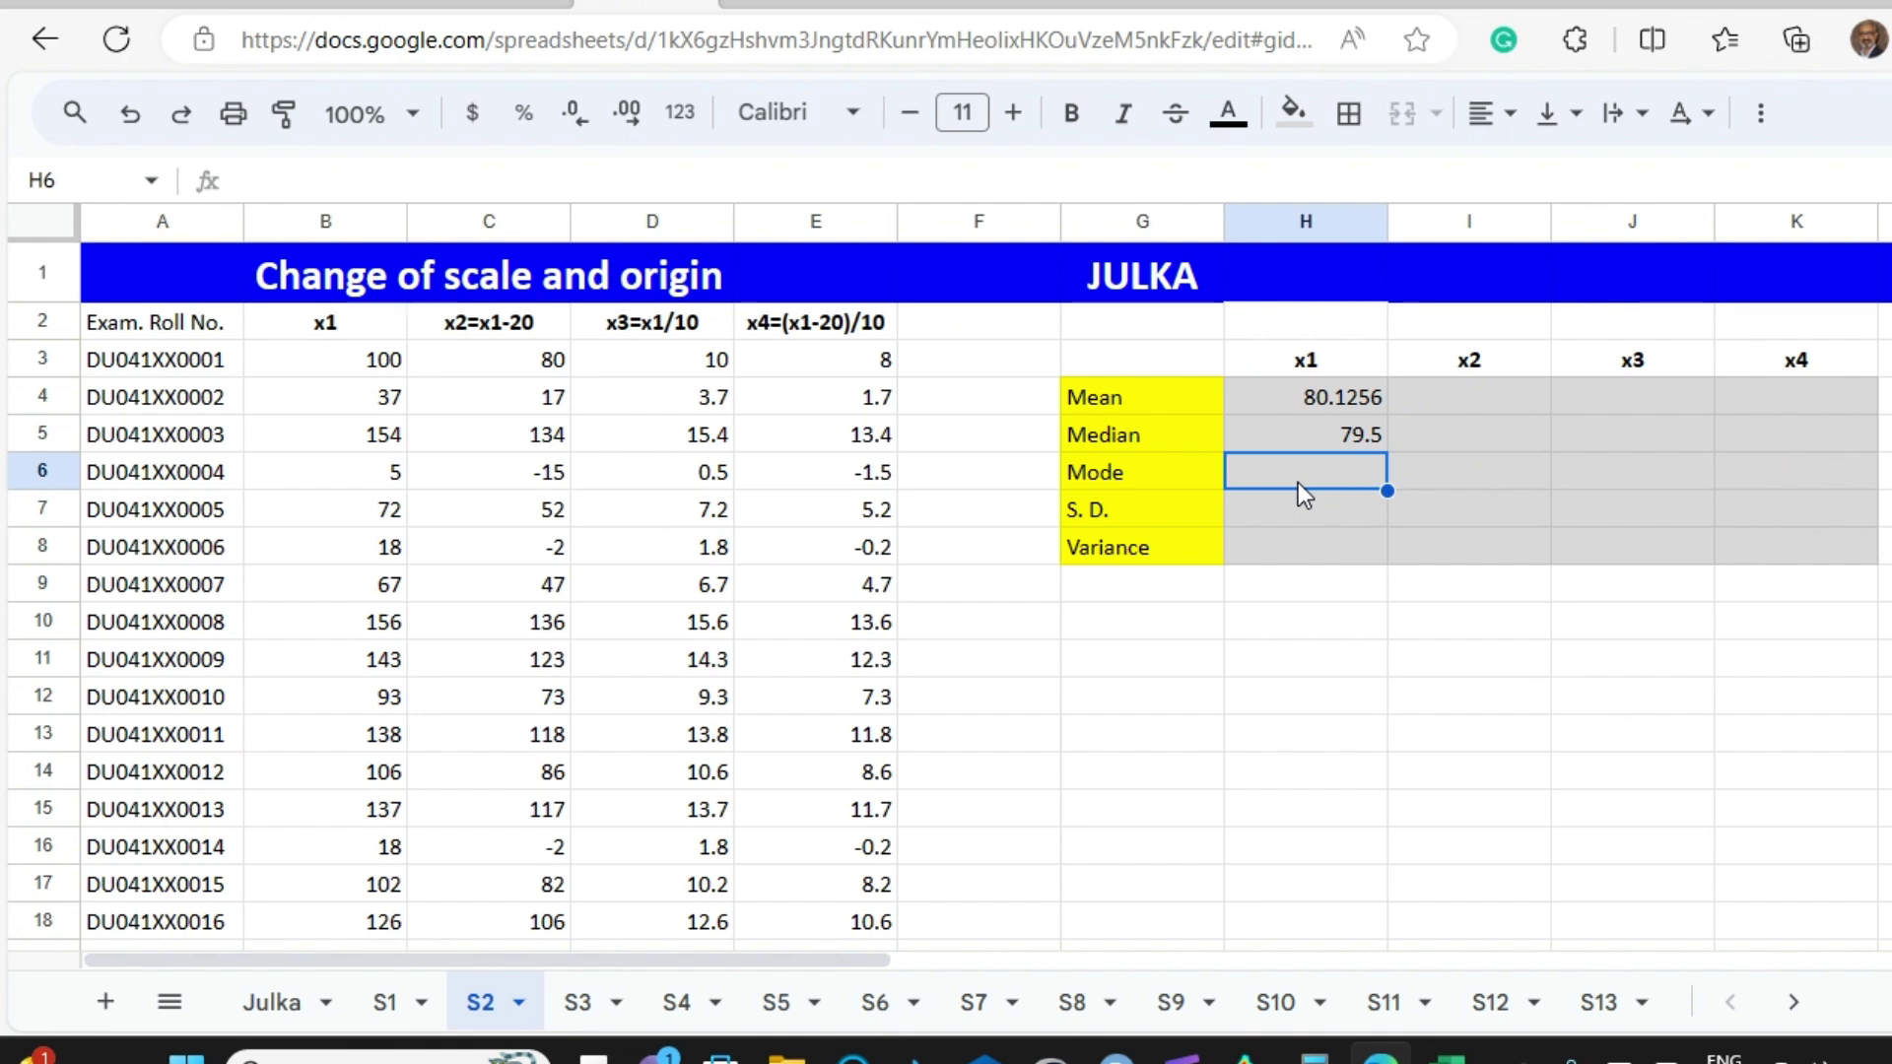
- Calculate the mode of x1 in cell H6 with the MODE function over the range B3:B2502
type("=MODE")
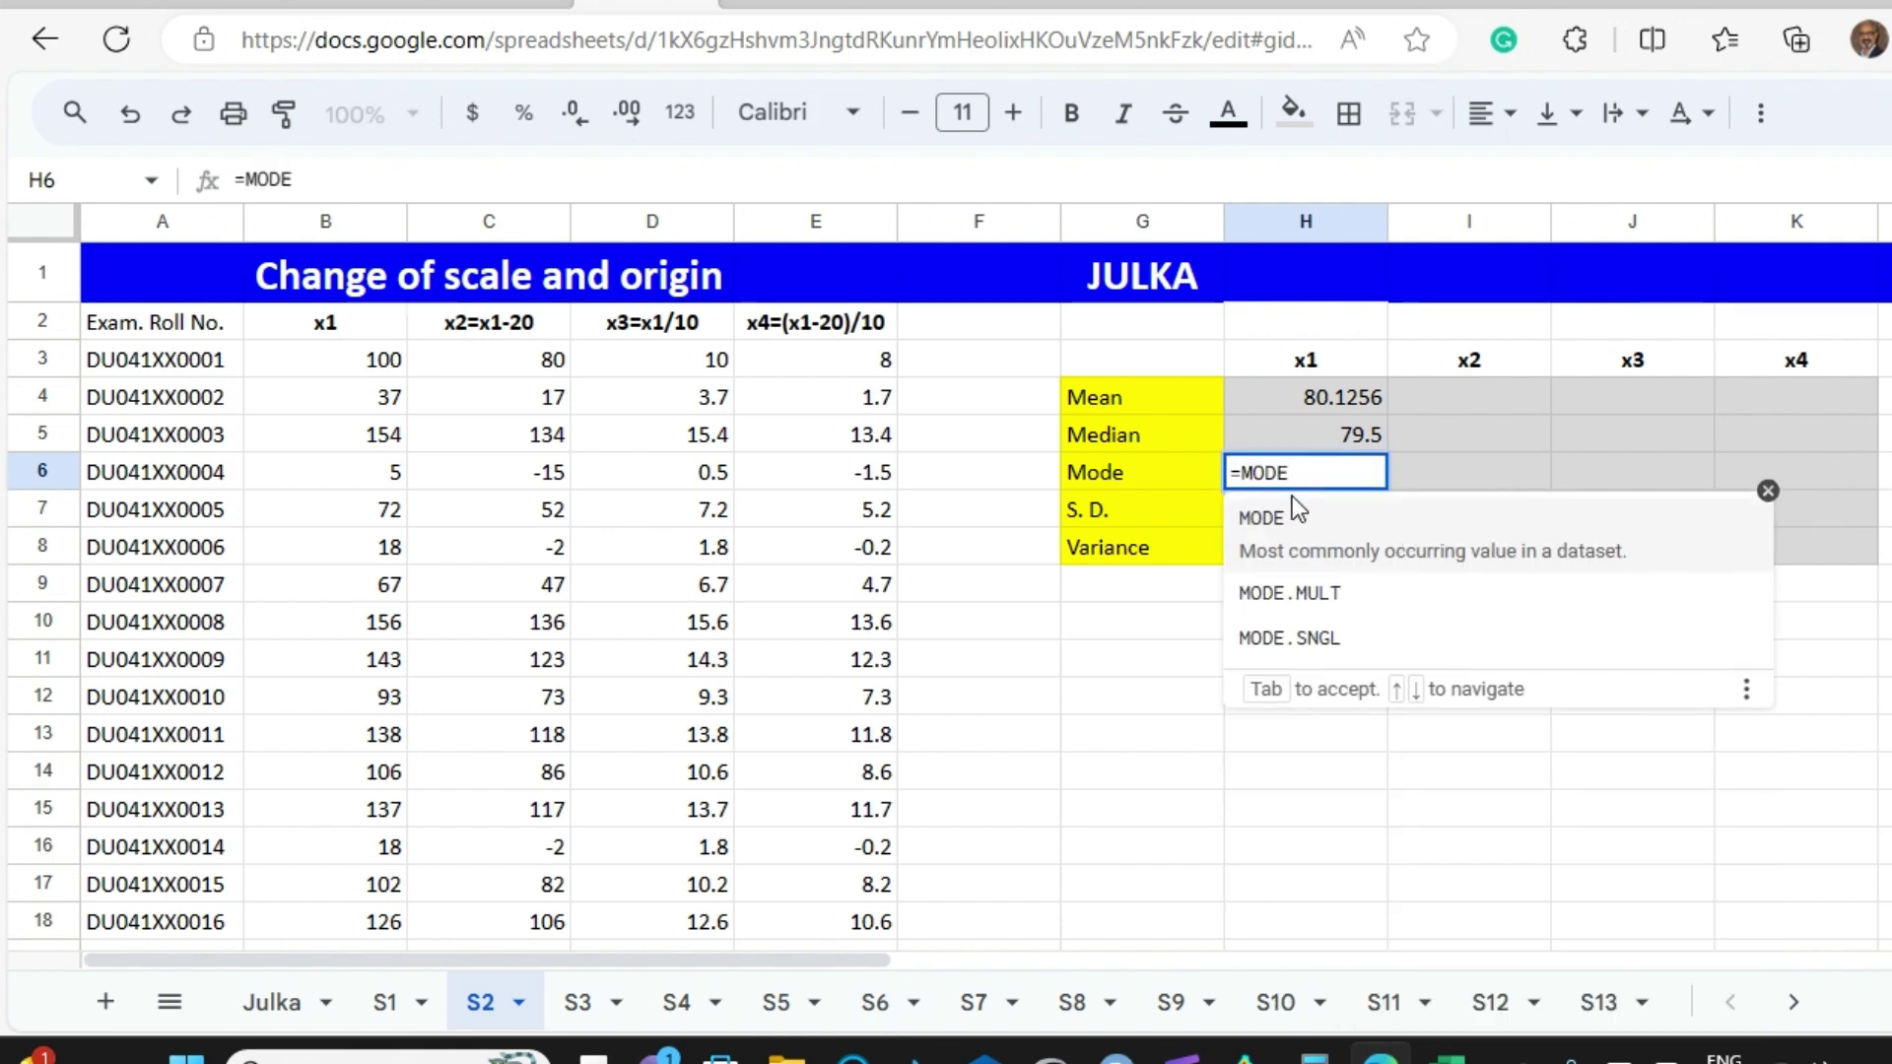
type("(")
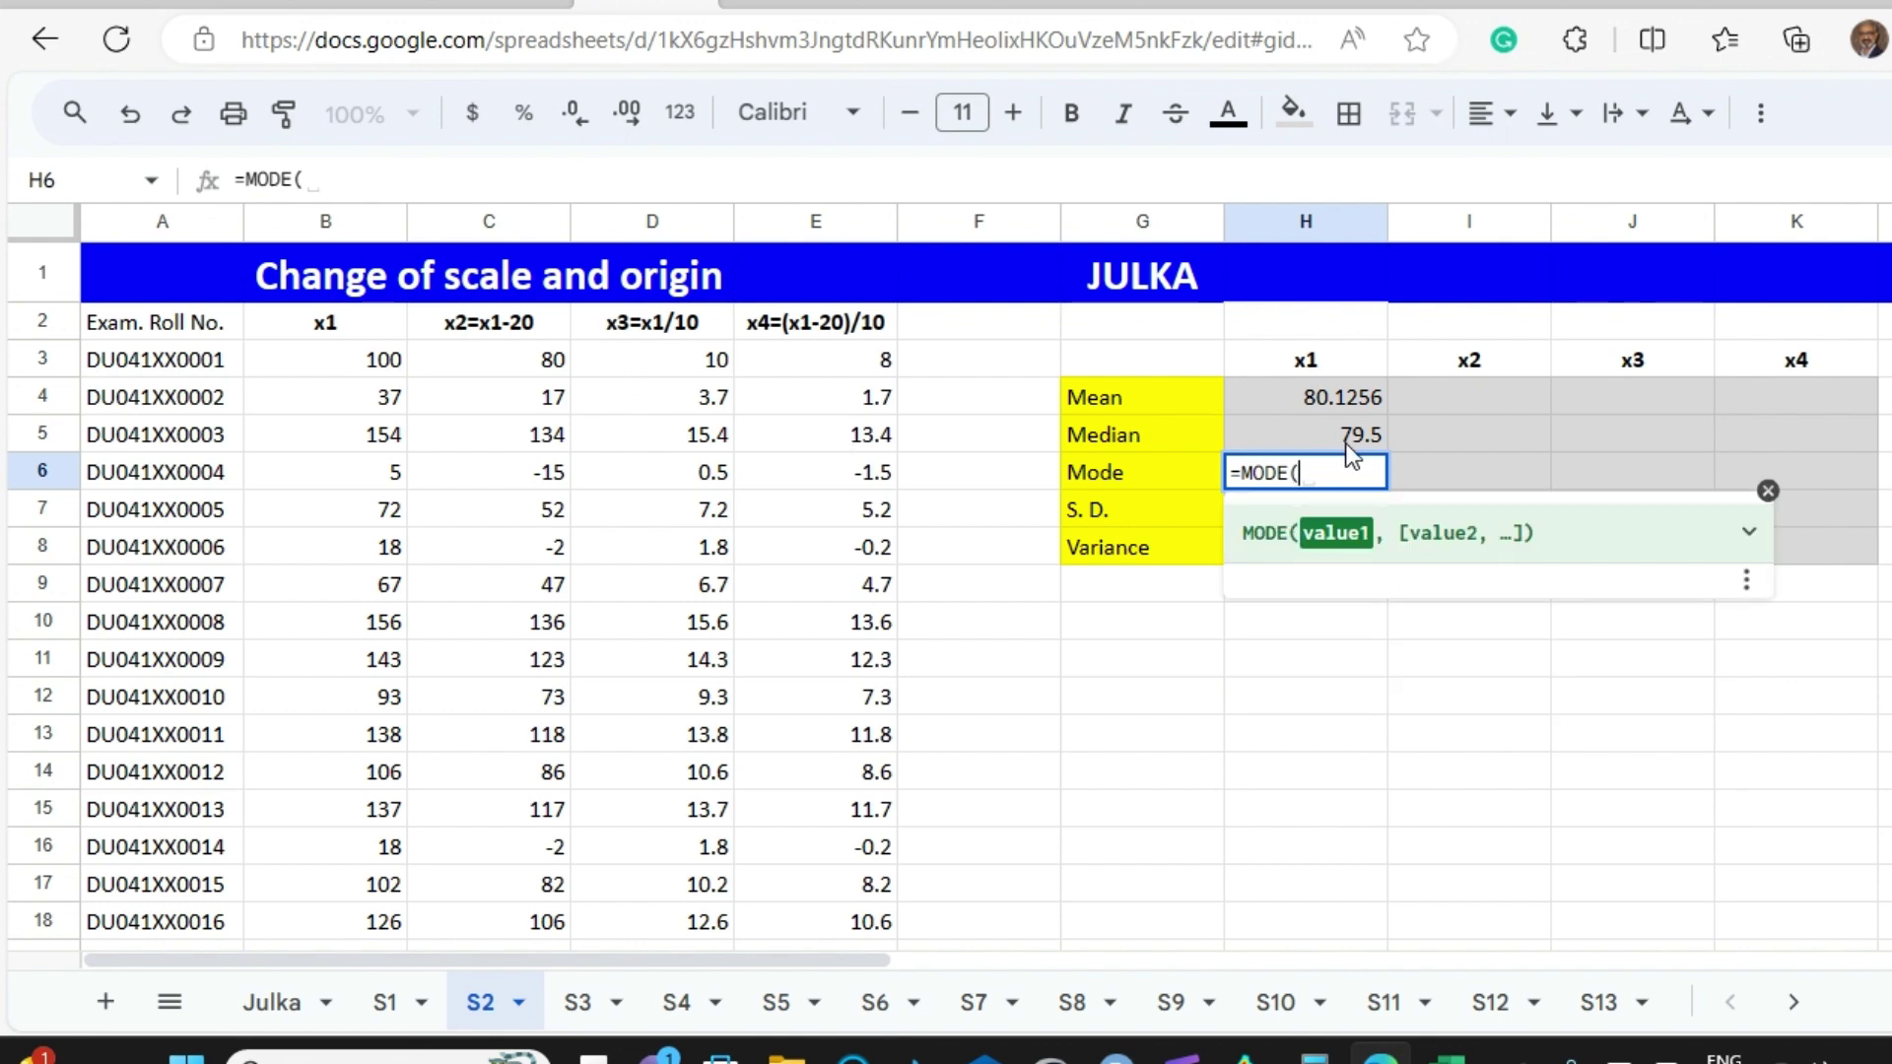
type("B3")
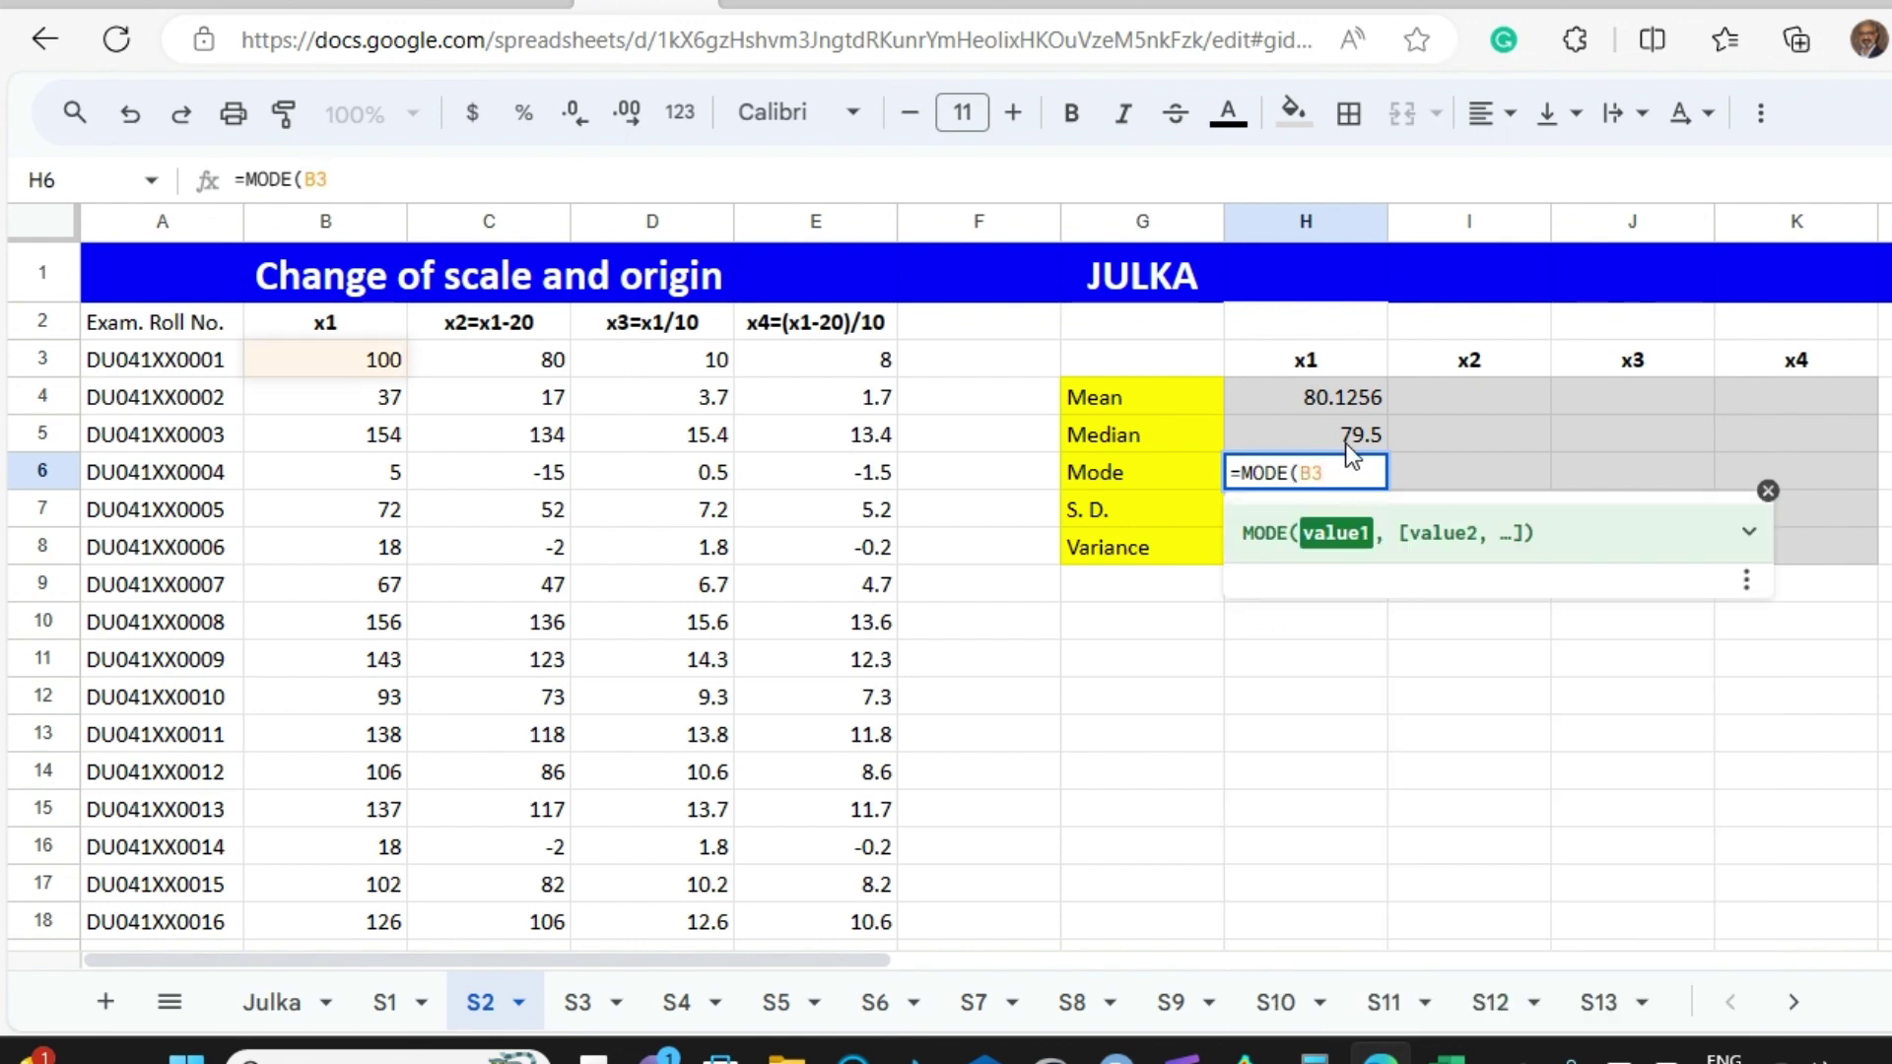
type(":B2")
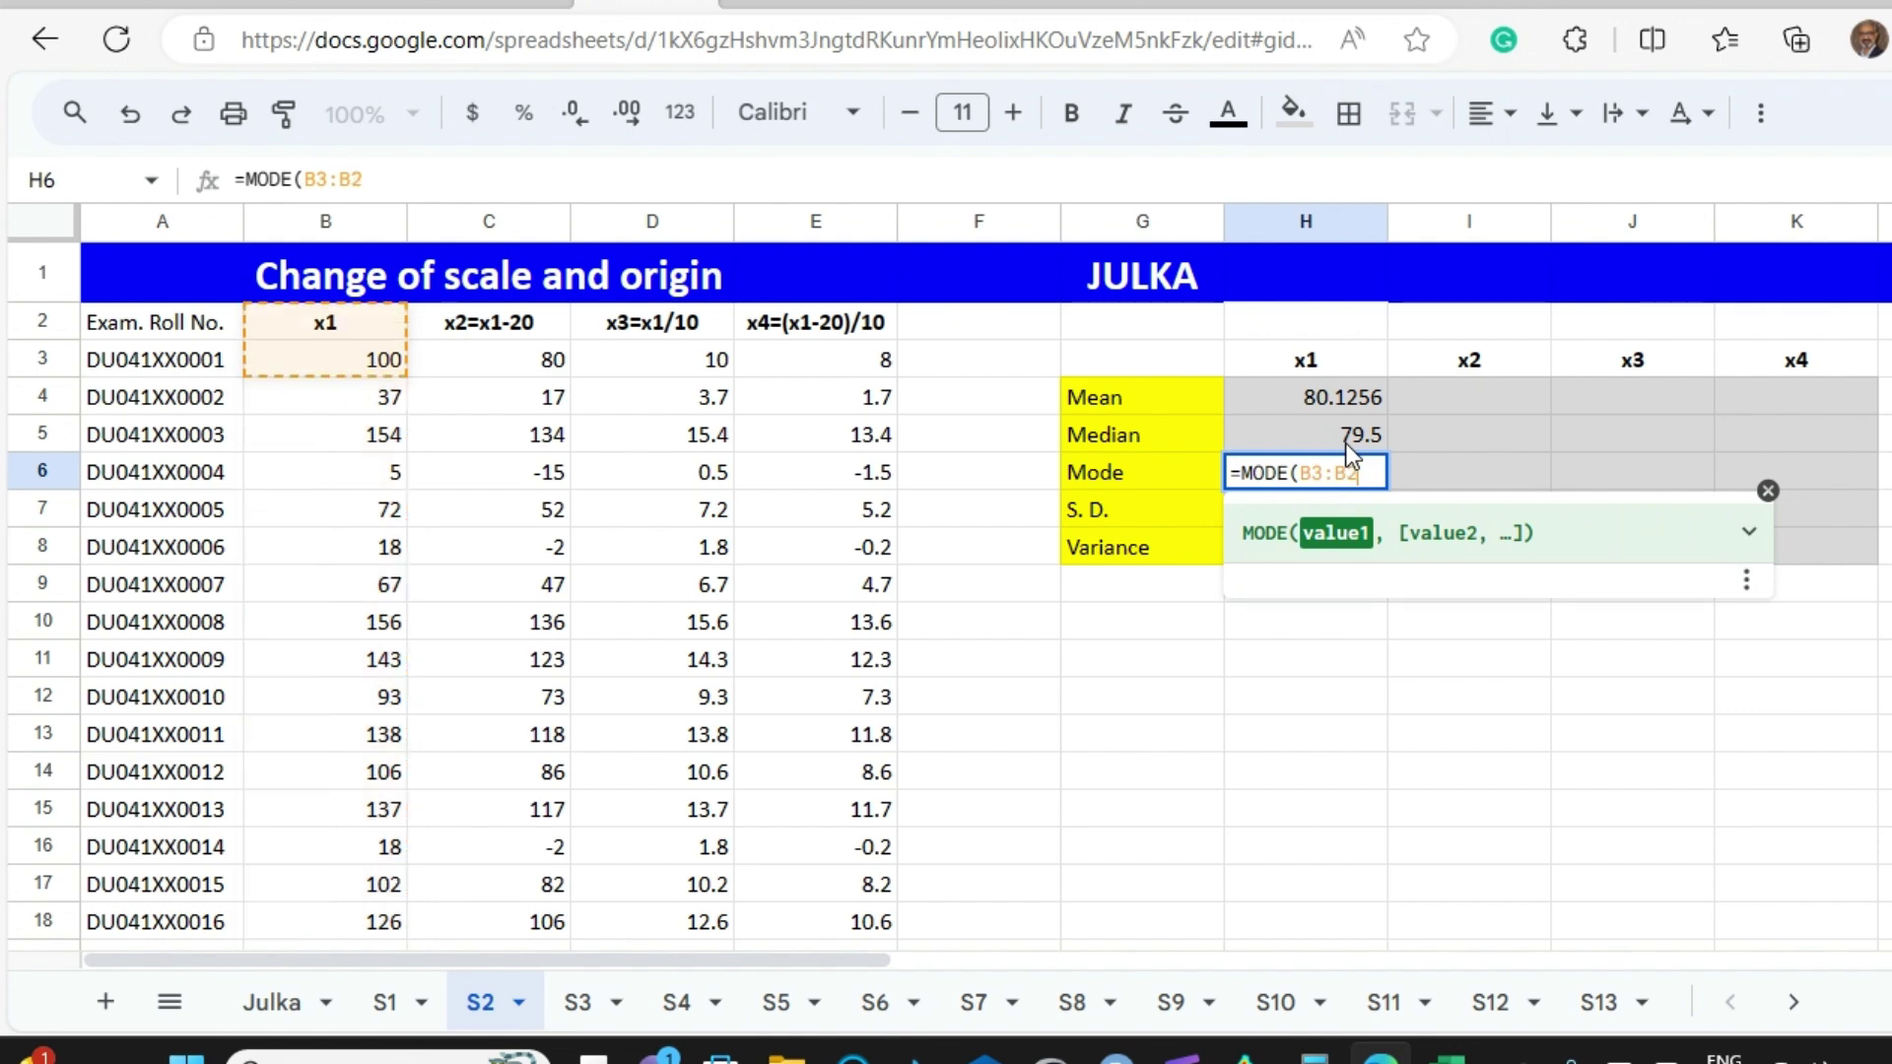
type("502")
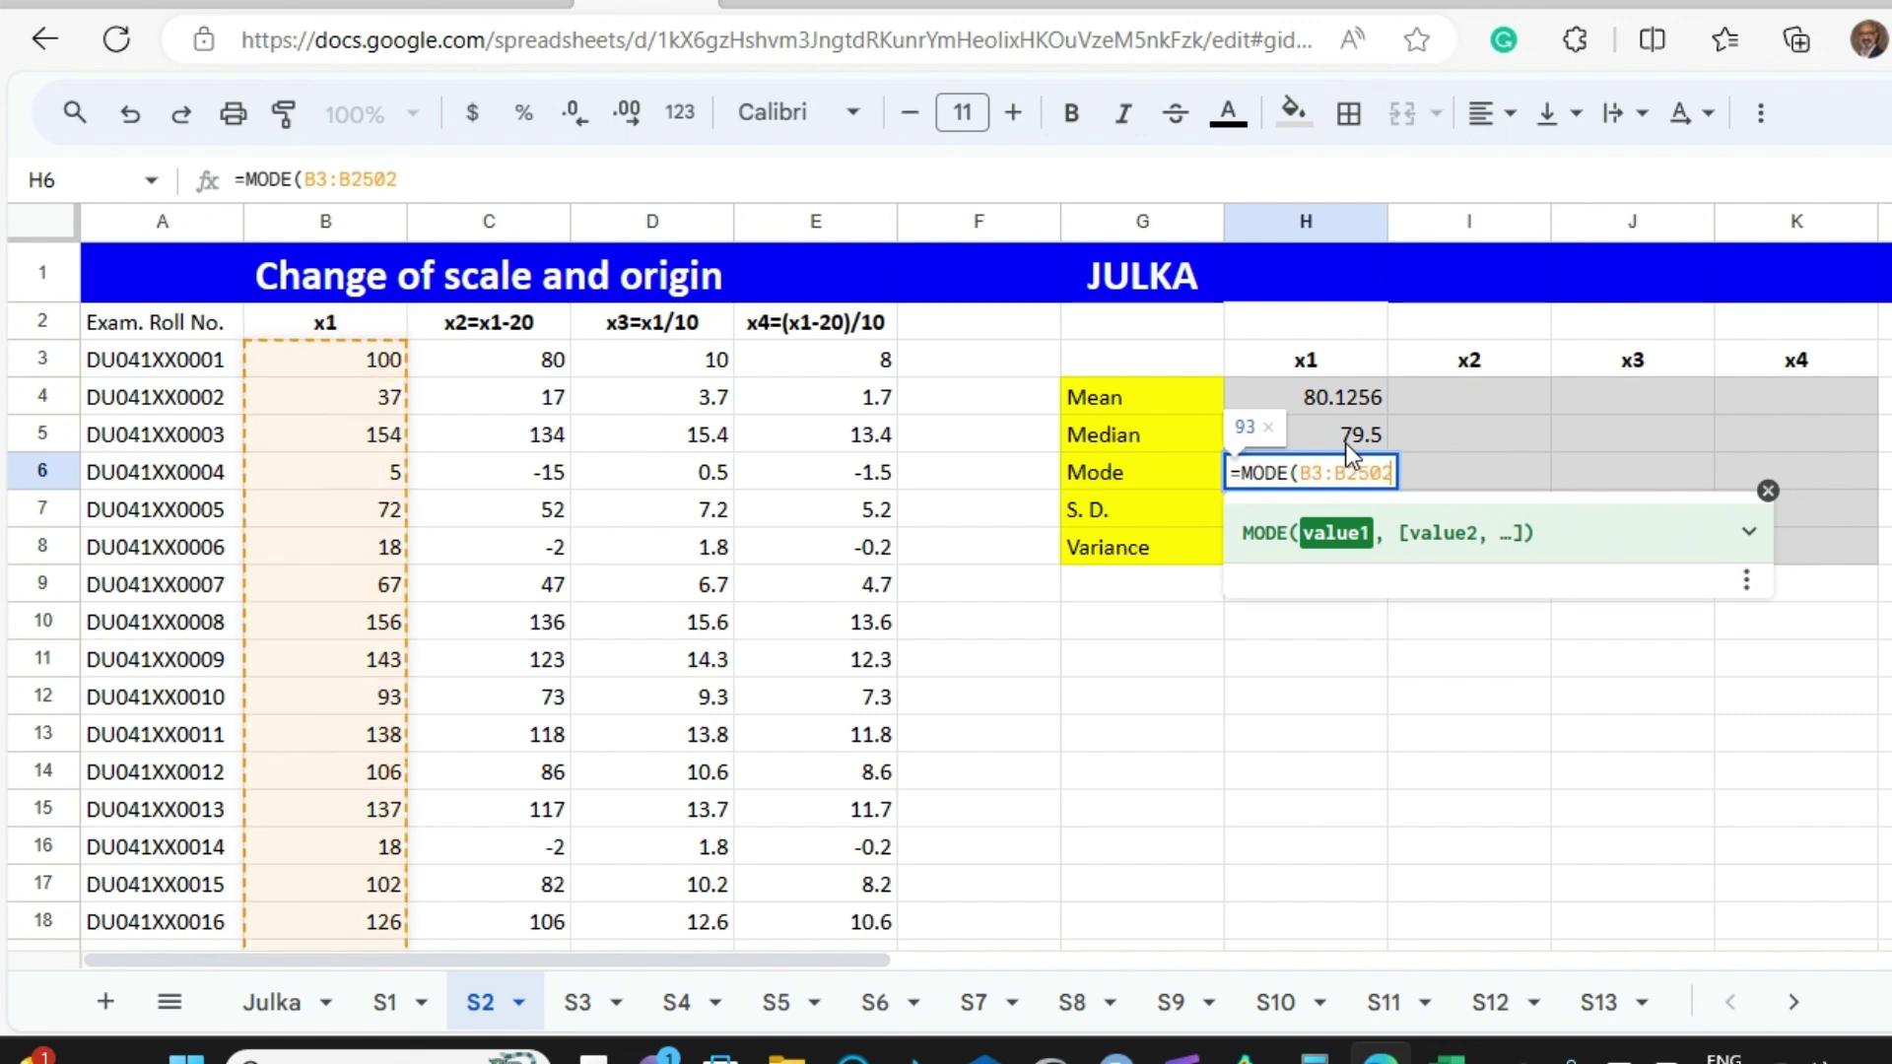
key("Return")
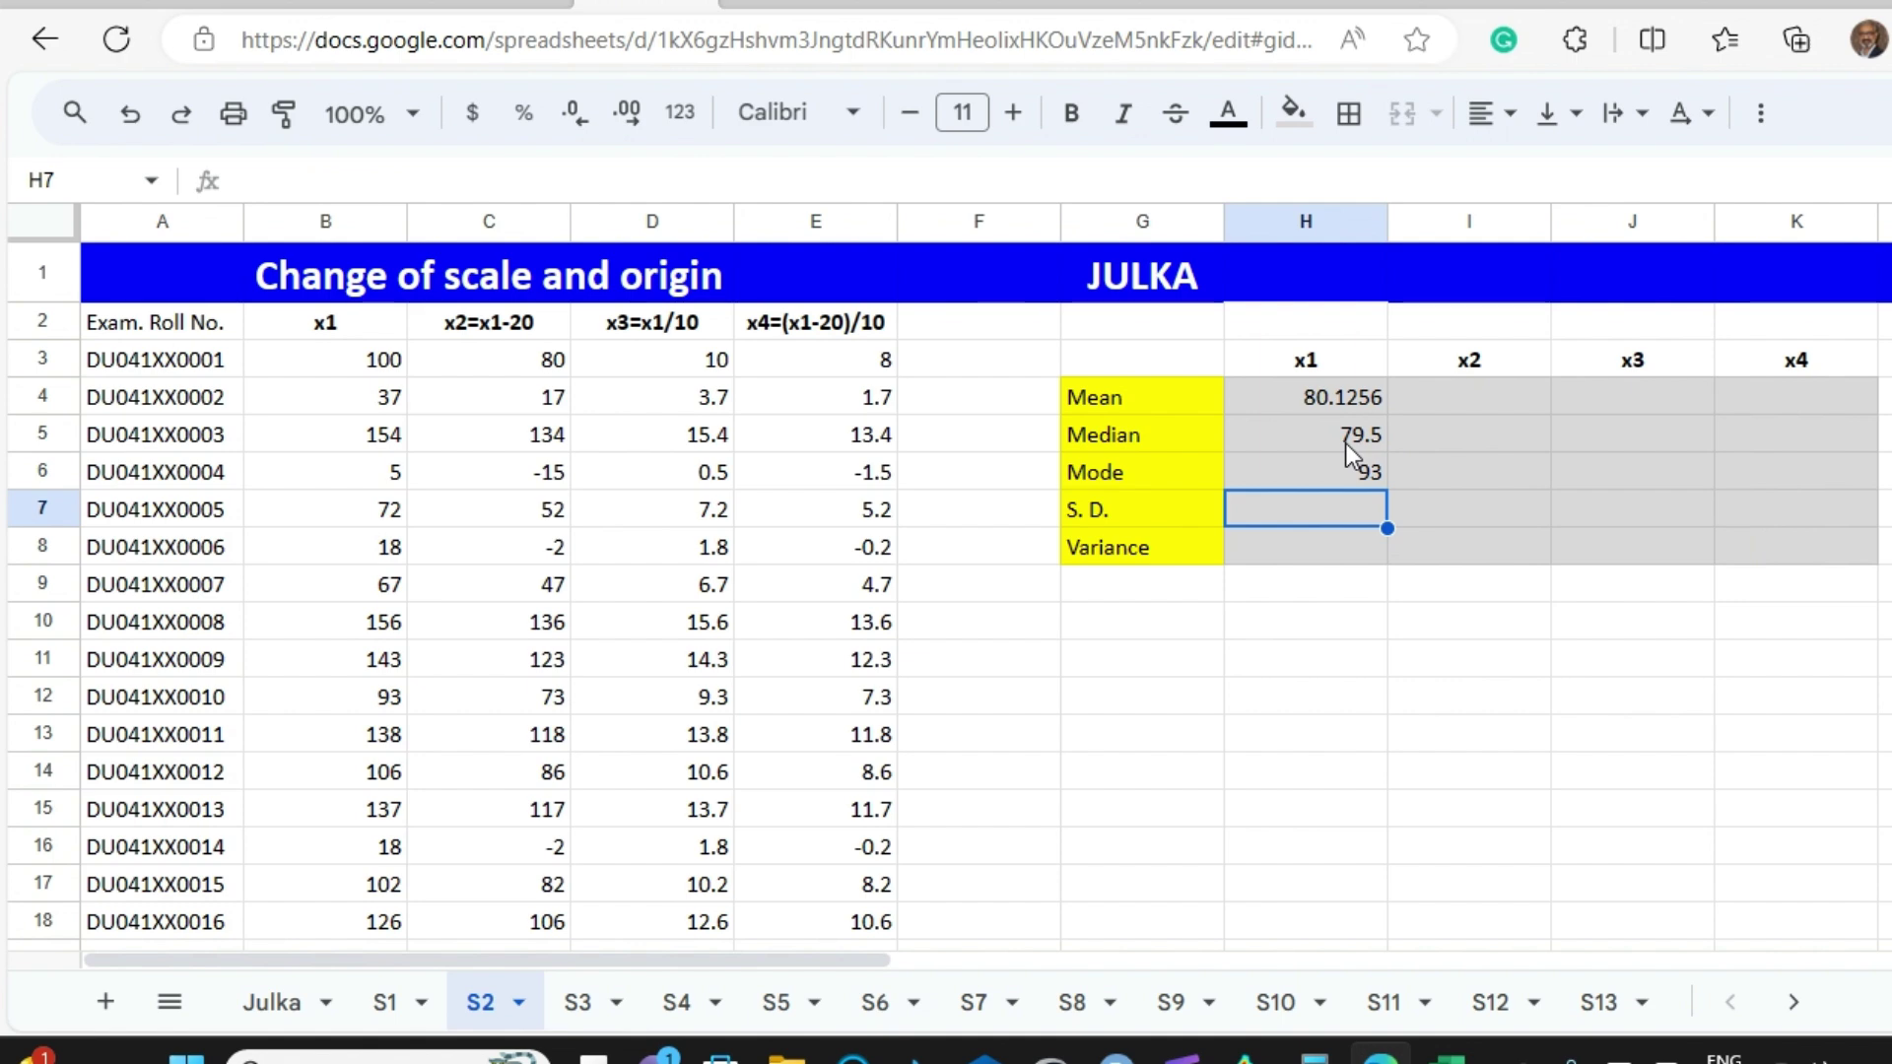
- Calculate the population standard deviation of x1 in cell H7 with STDEV.P over the range B3:B2502
type("=S")
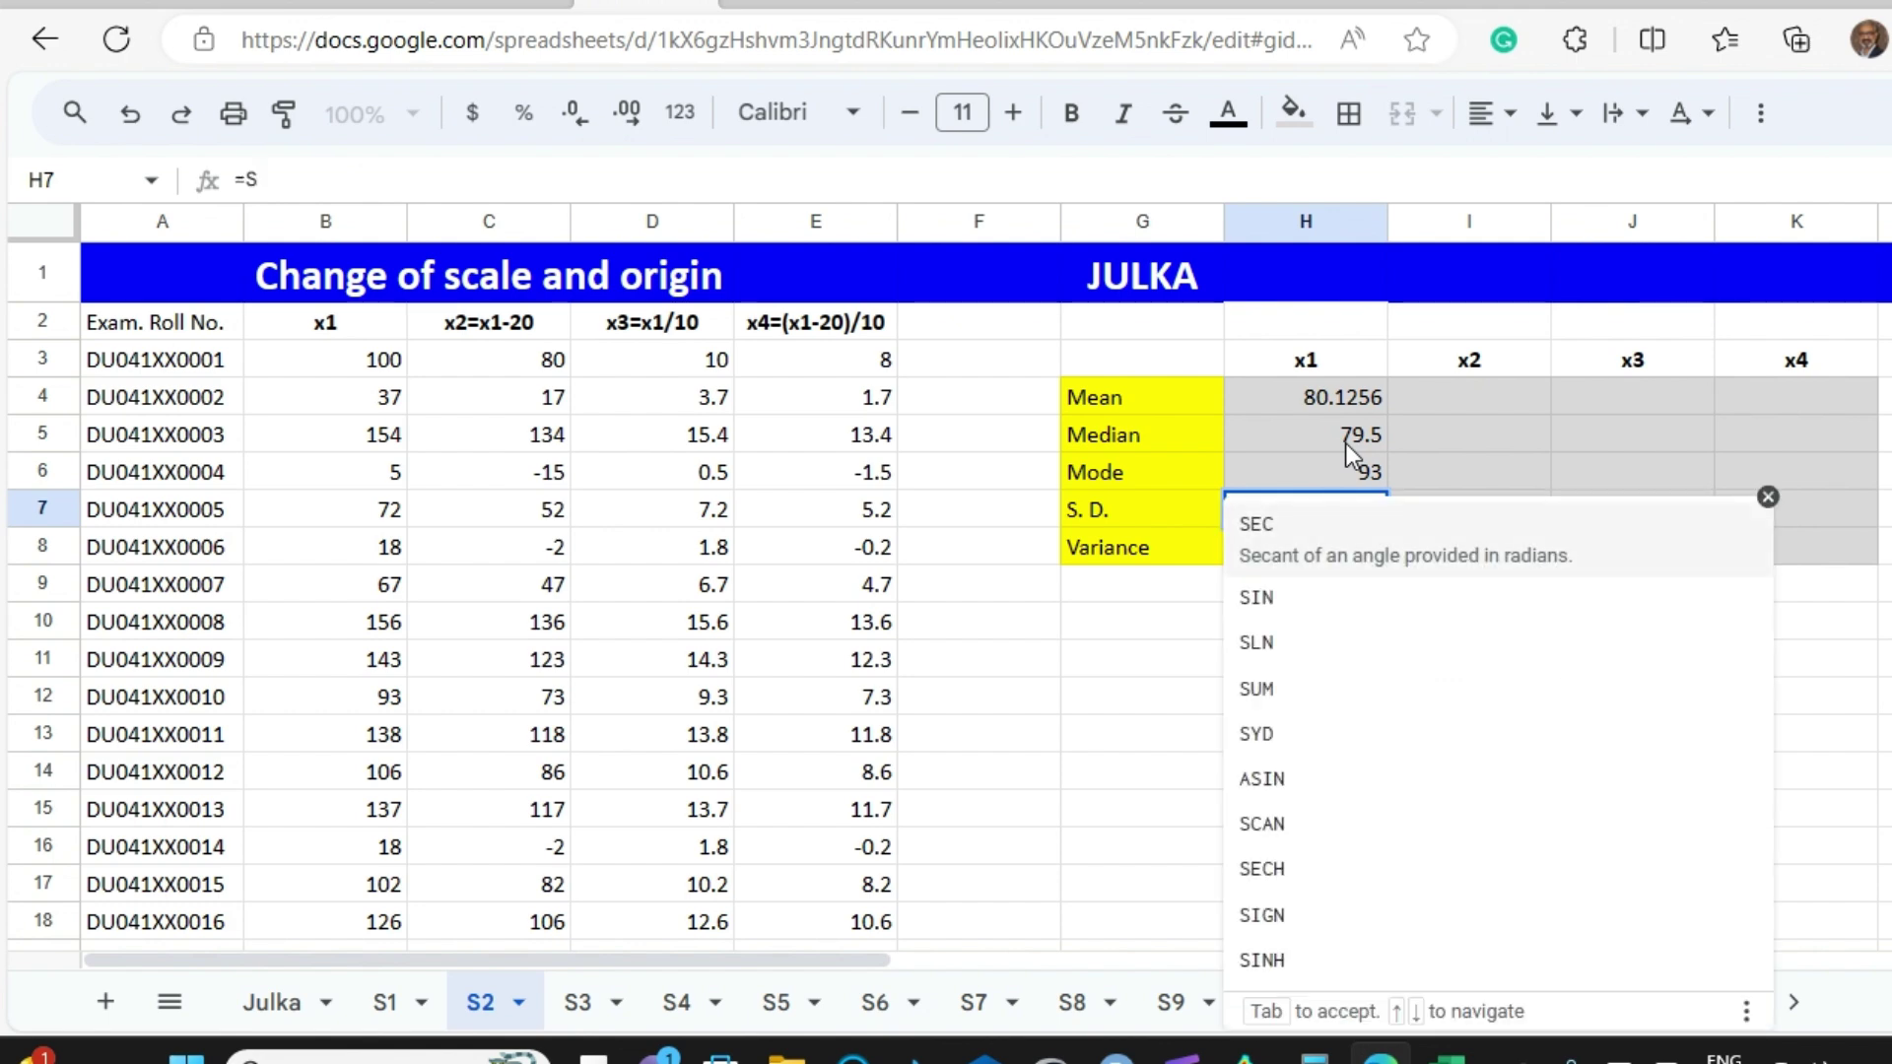
type("TD")
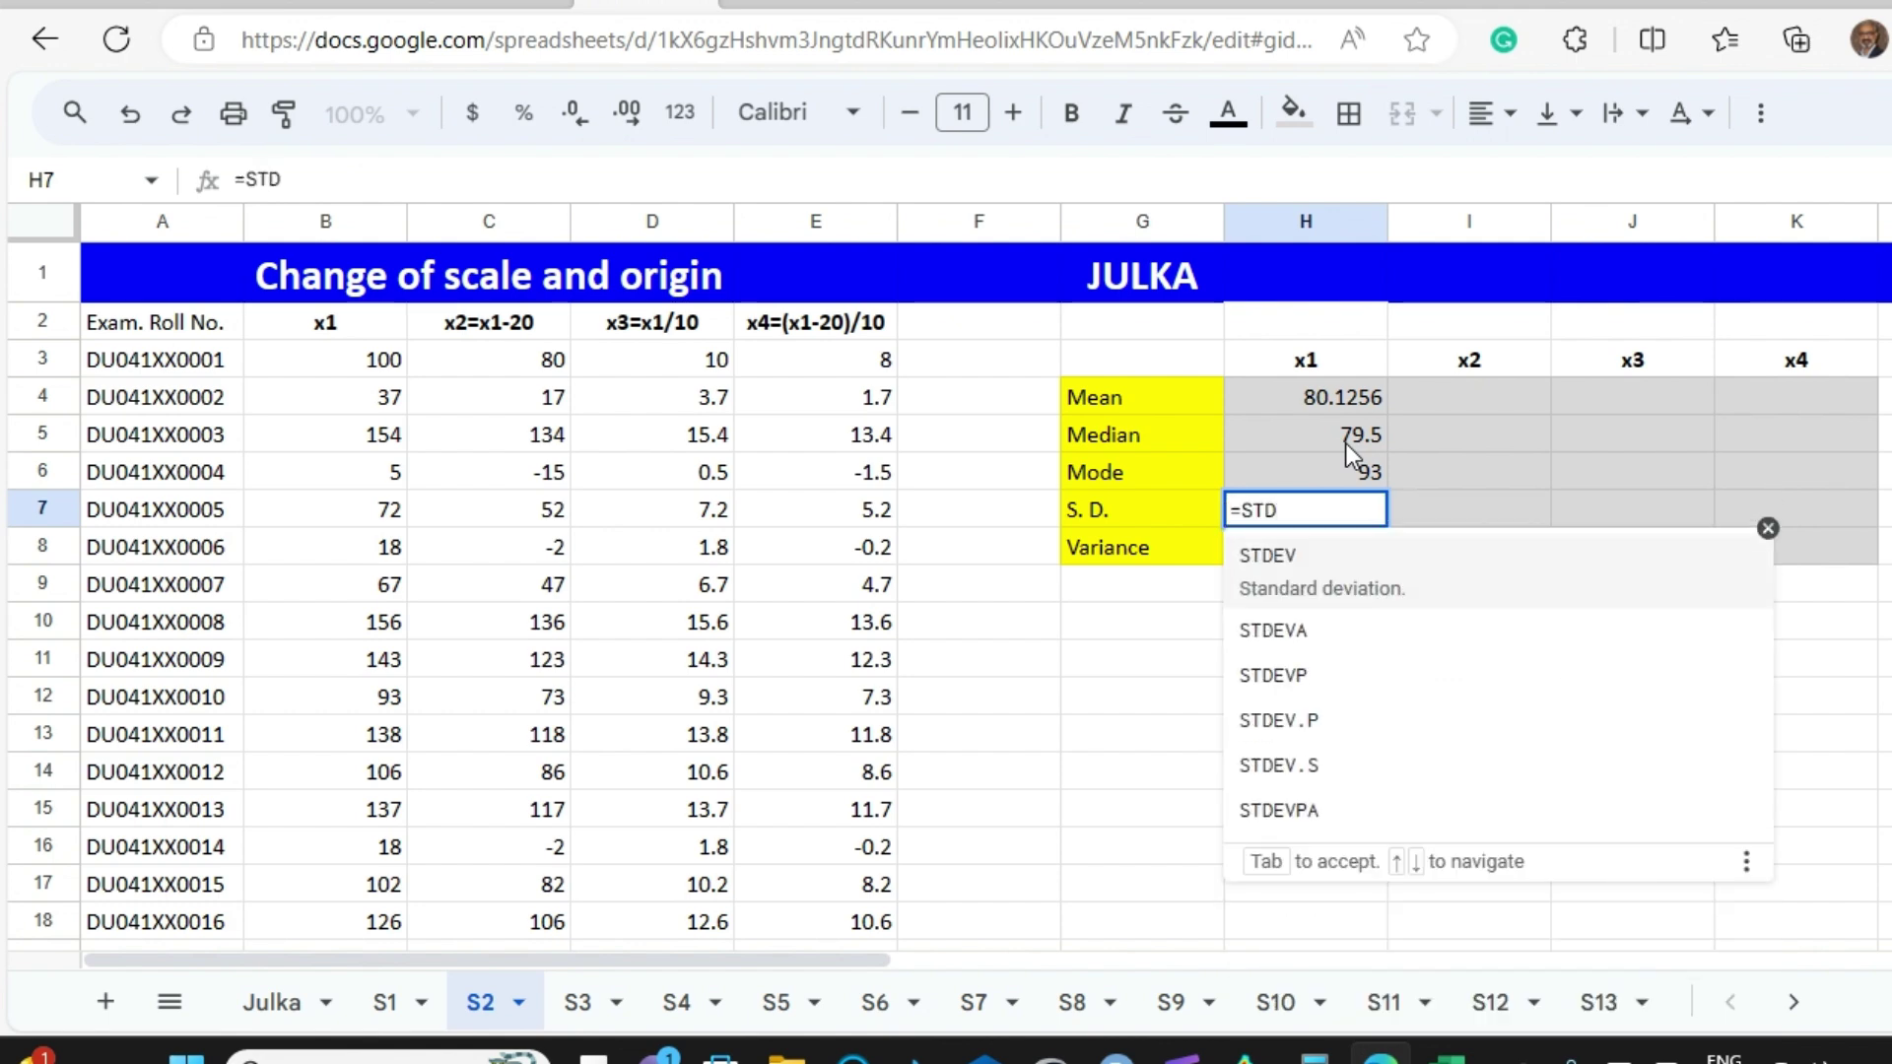
left_click(1312, 718)
type("B")
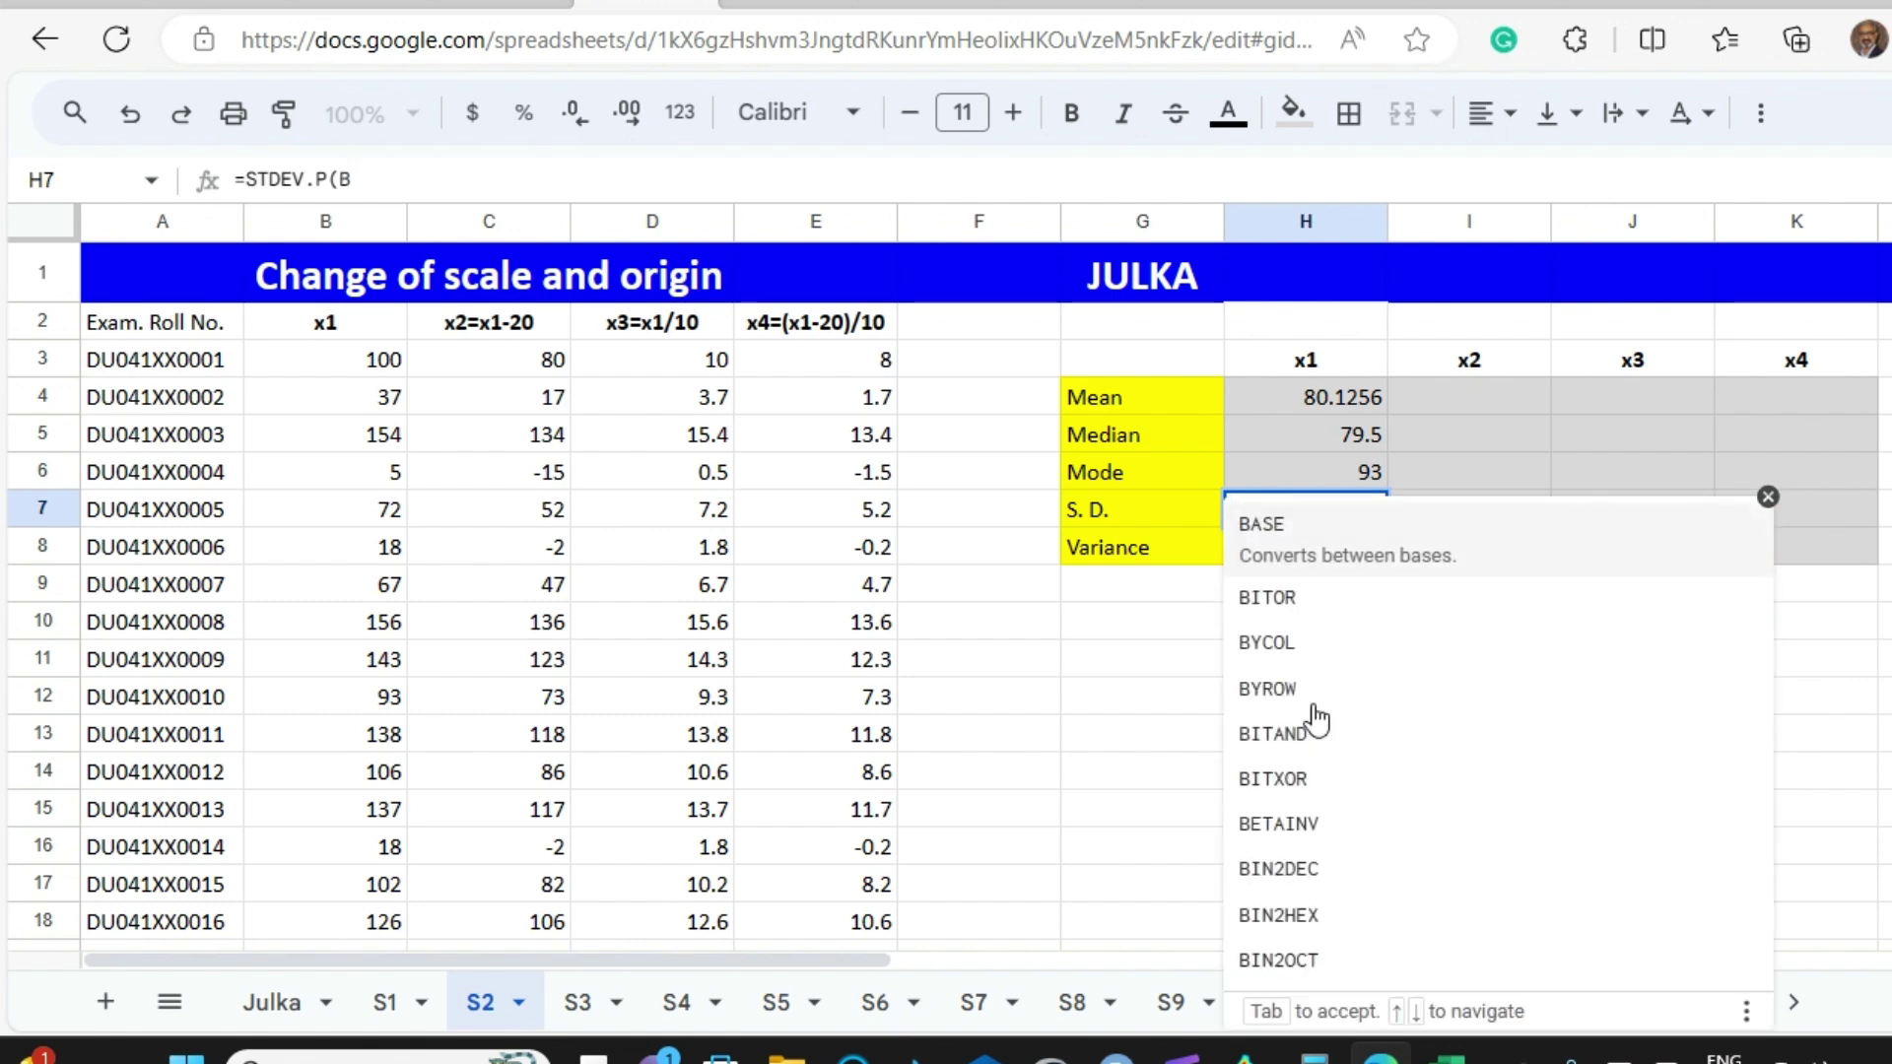
type("3:")
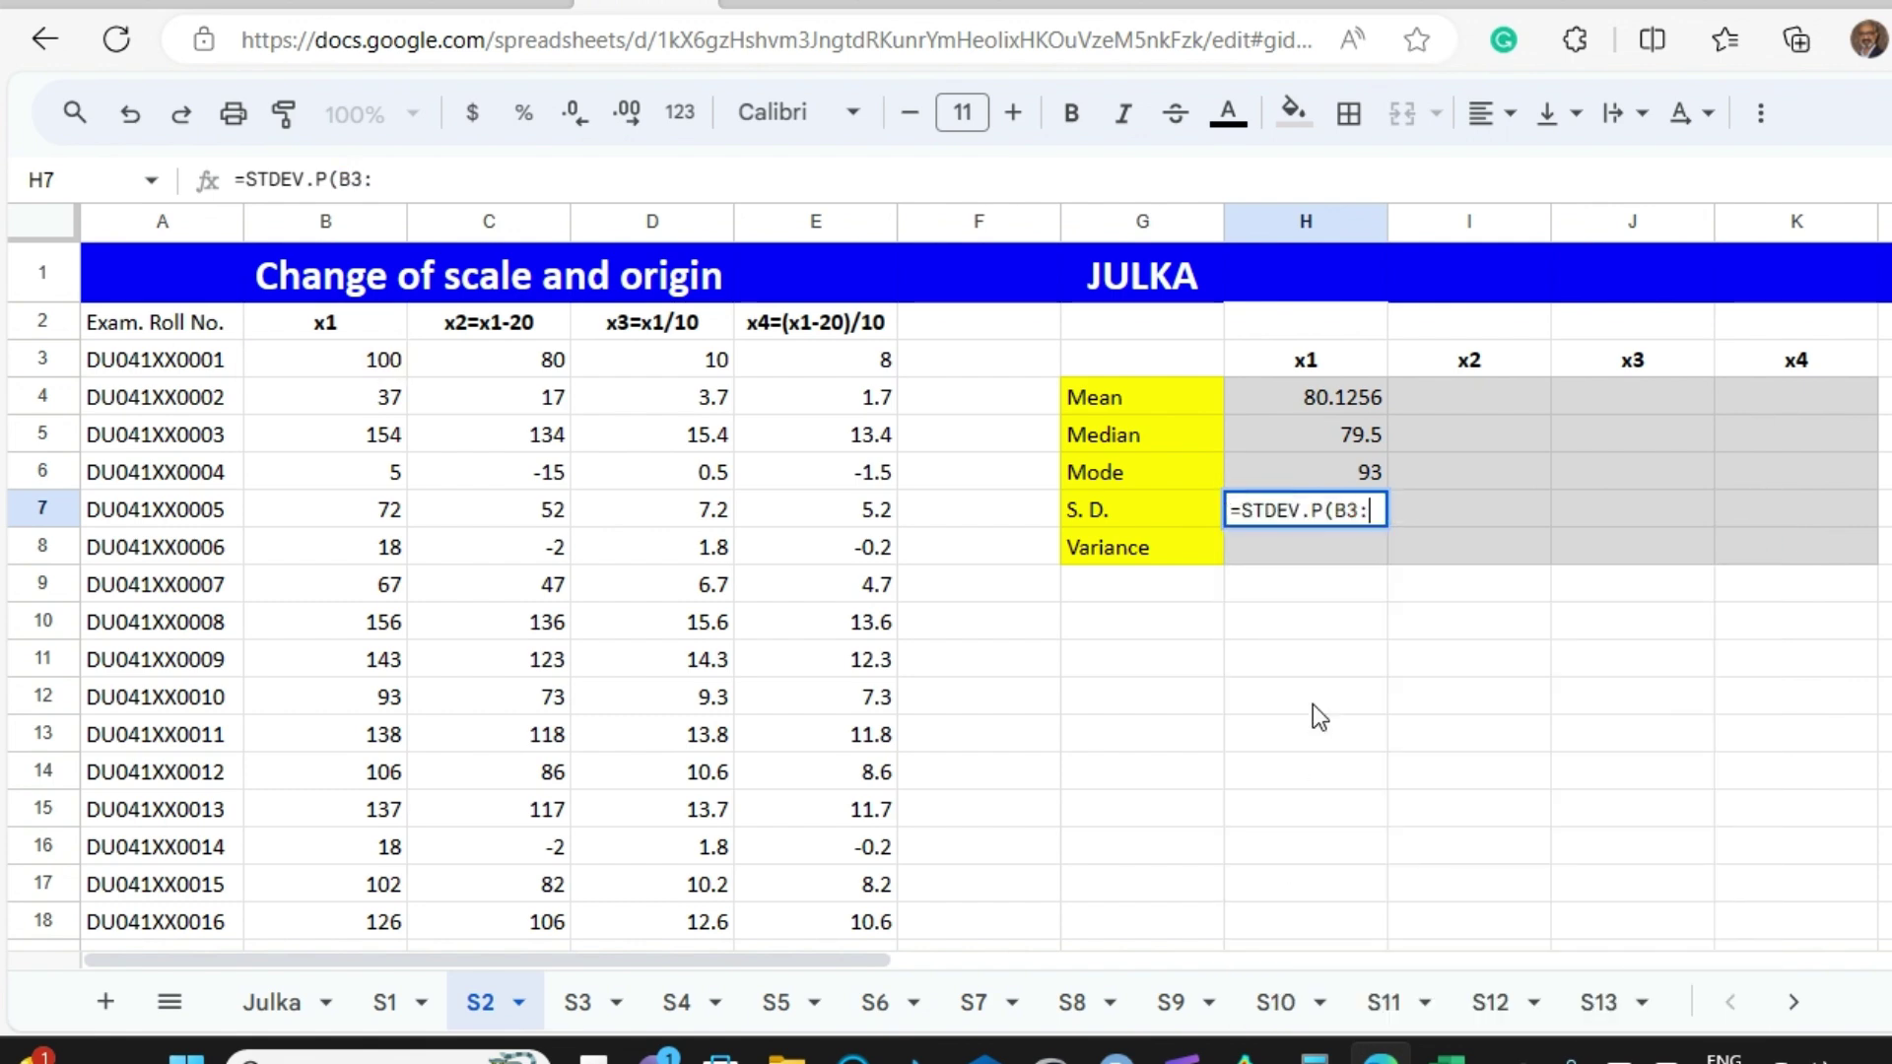
type("B2")
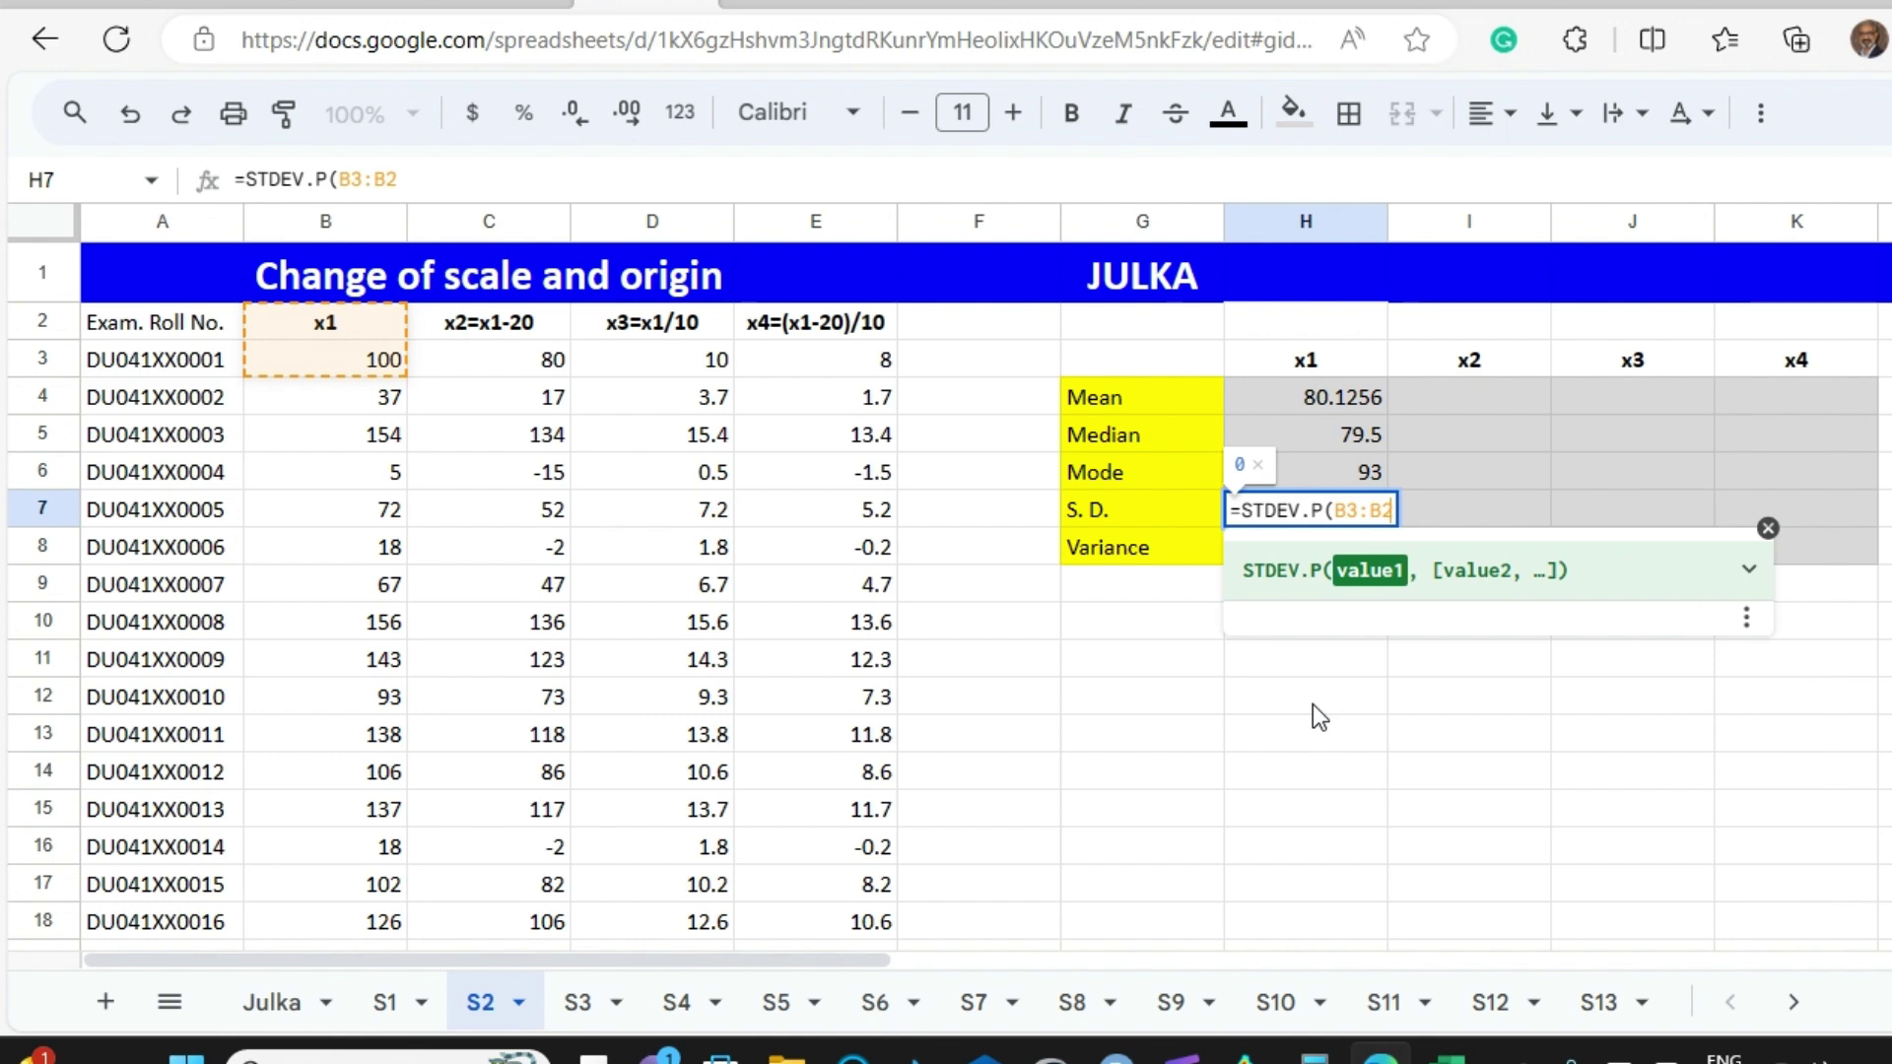
type("502")
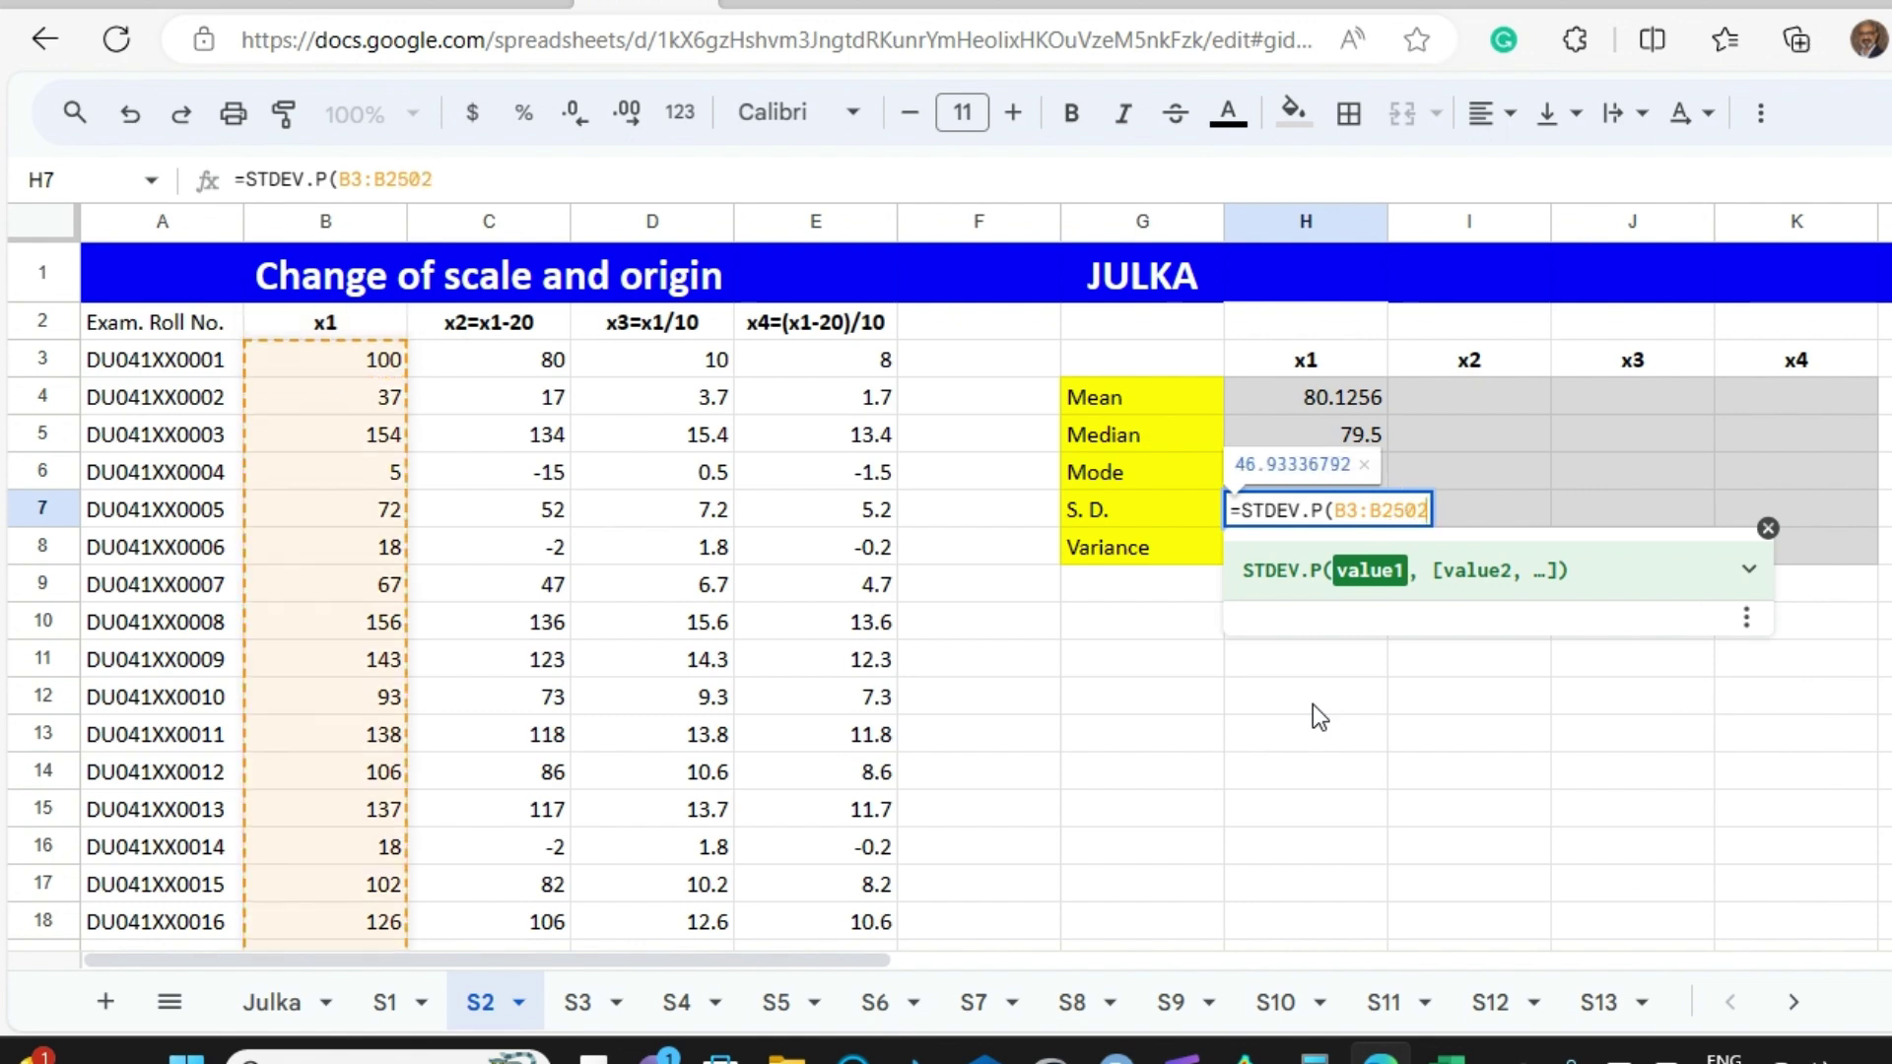
key("Return")
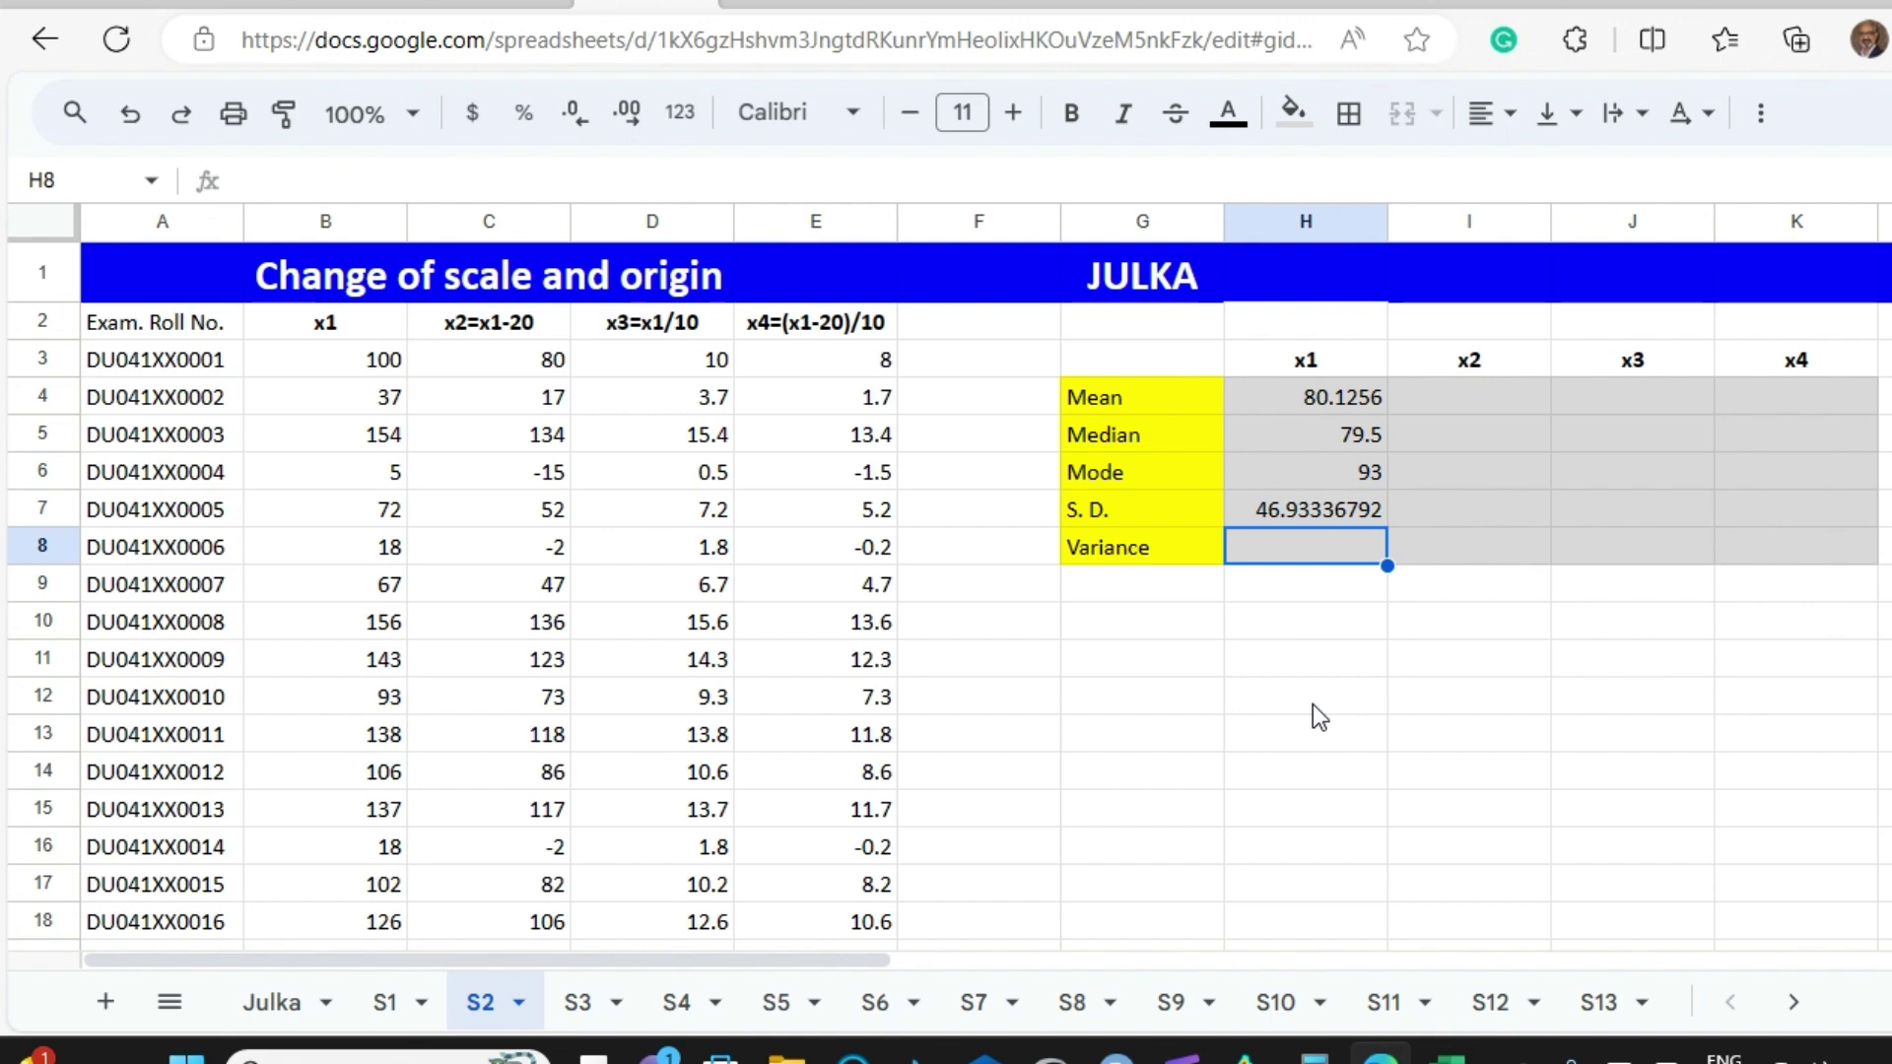
- Calculate the population variance of x1 in cell H8 with VAR.P over the range B3:B2502
type("=VAR")
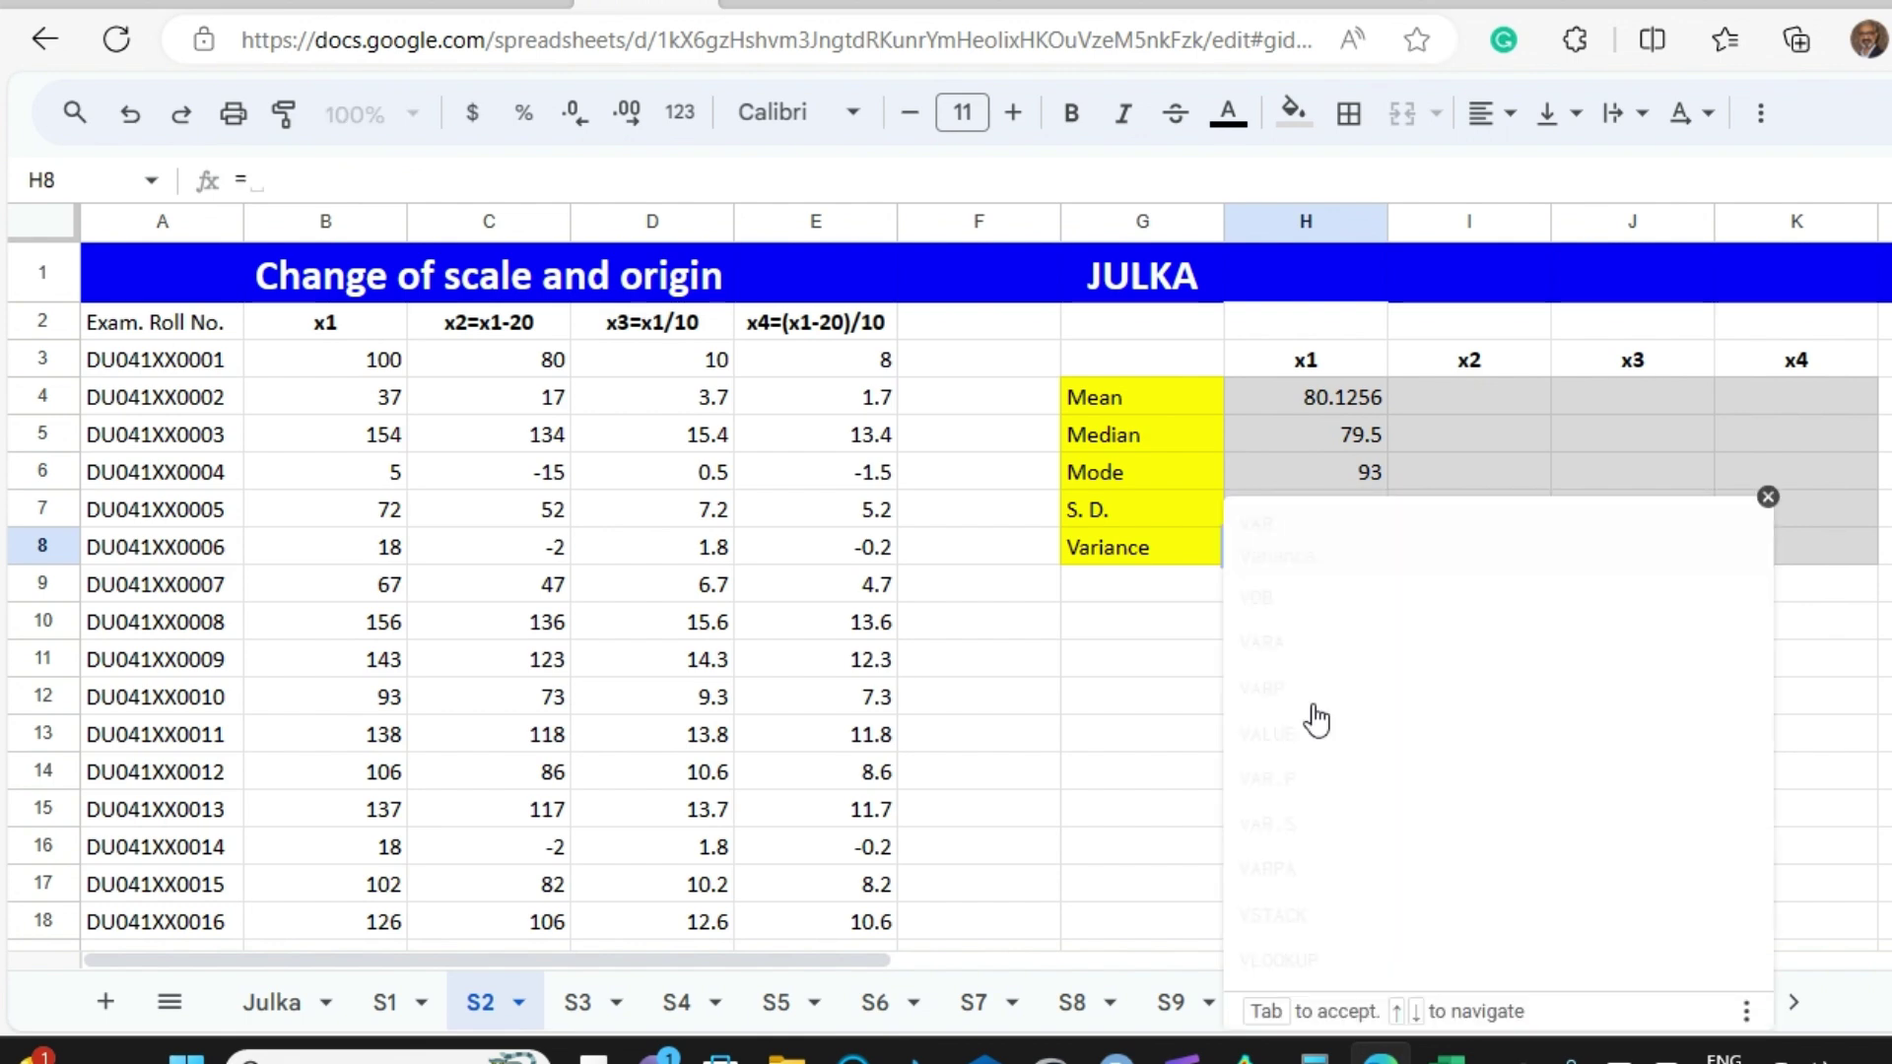
left_click(1290, 745)
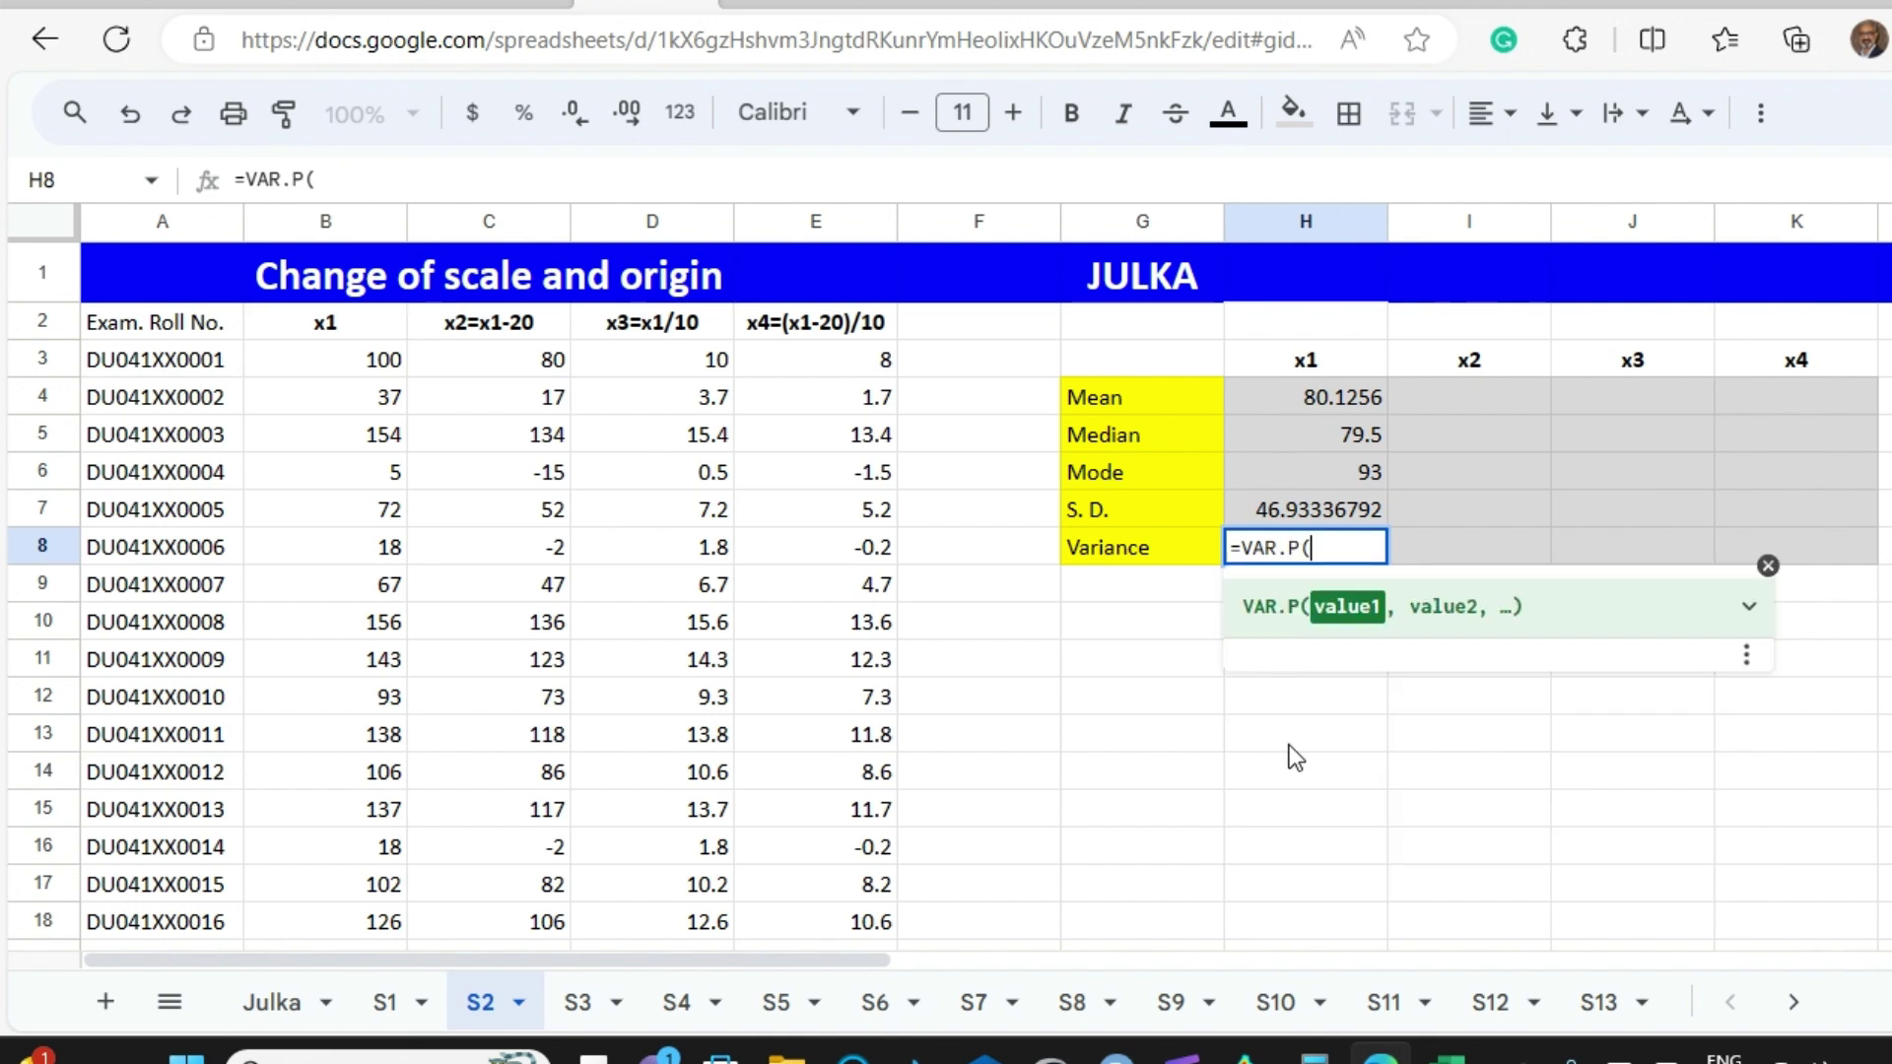
type("B")
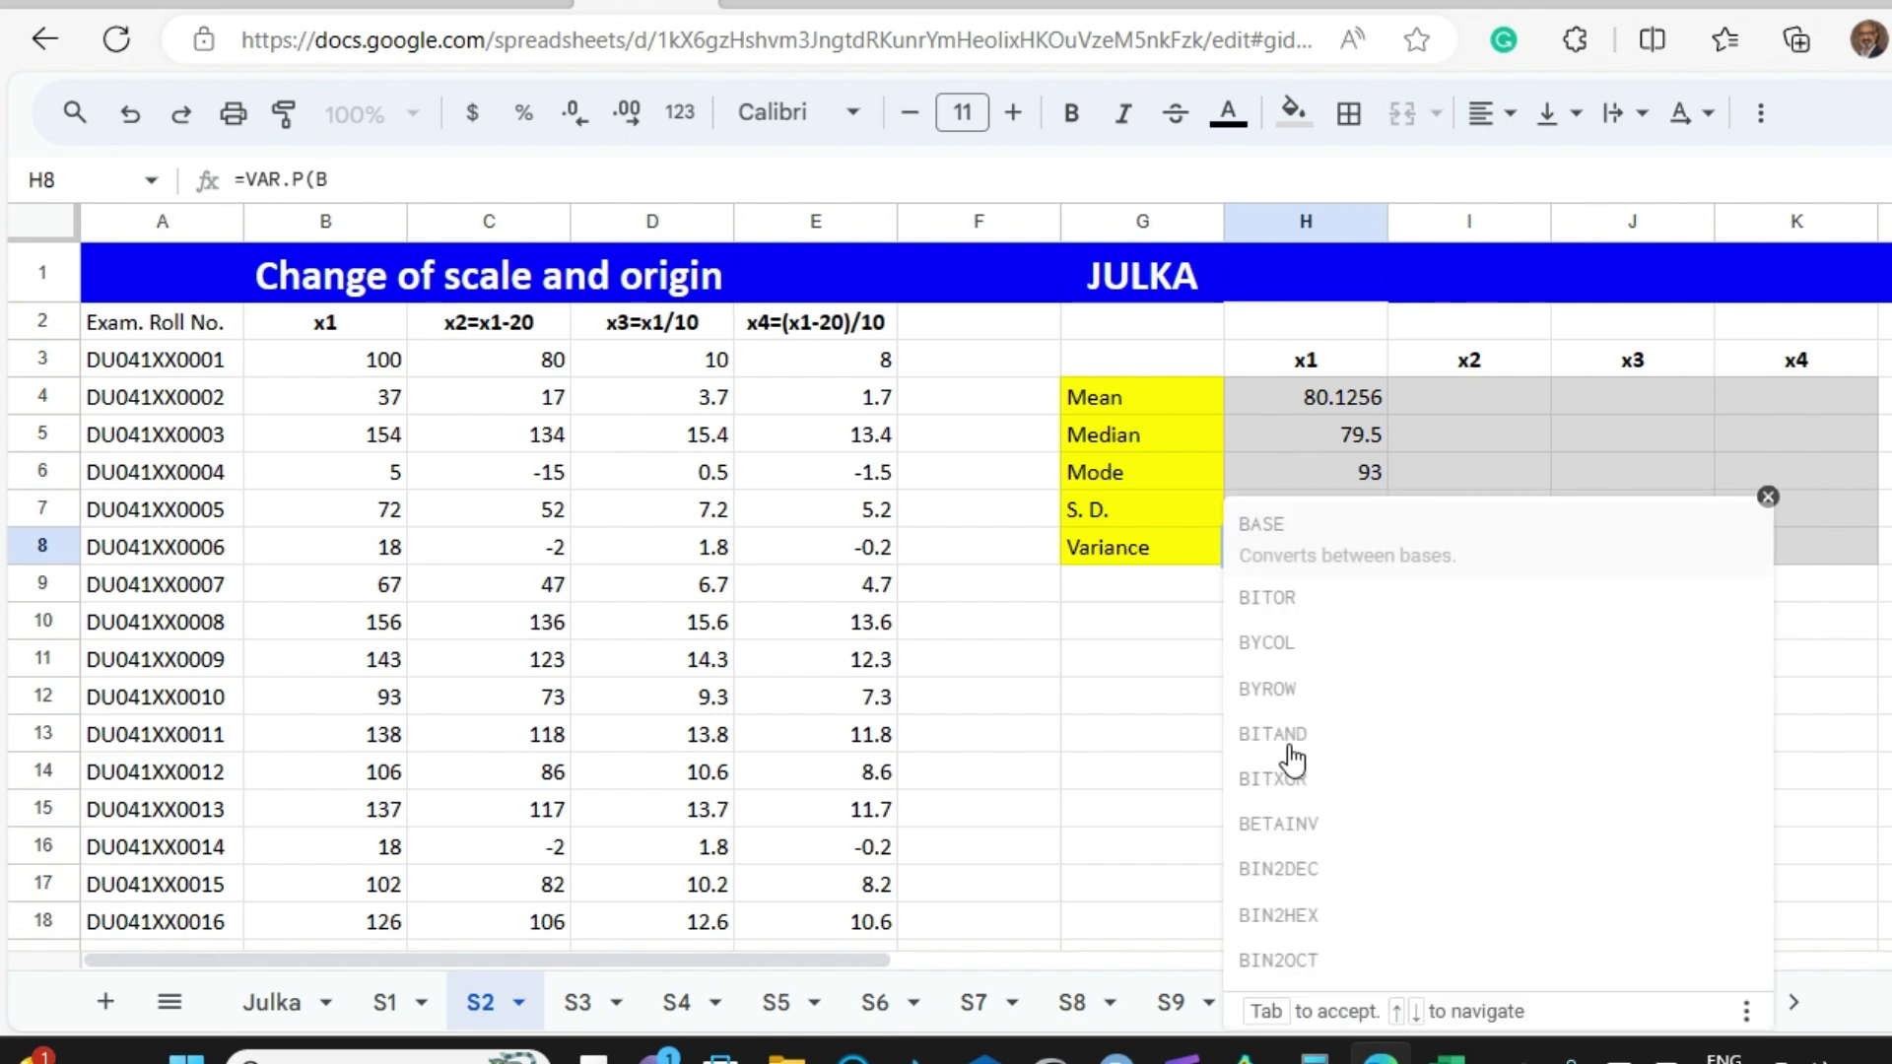
type("3:B2")
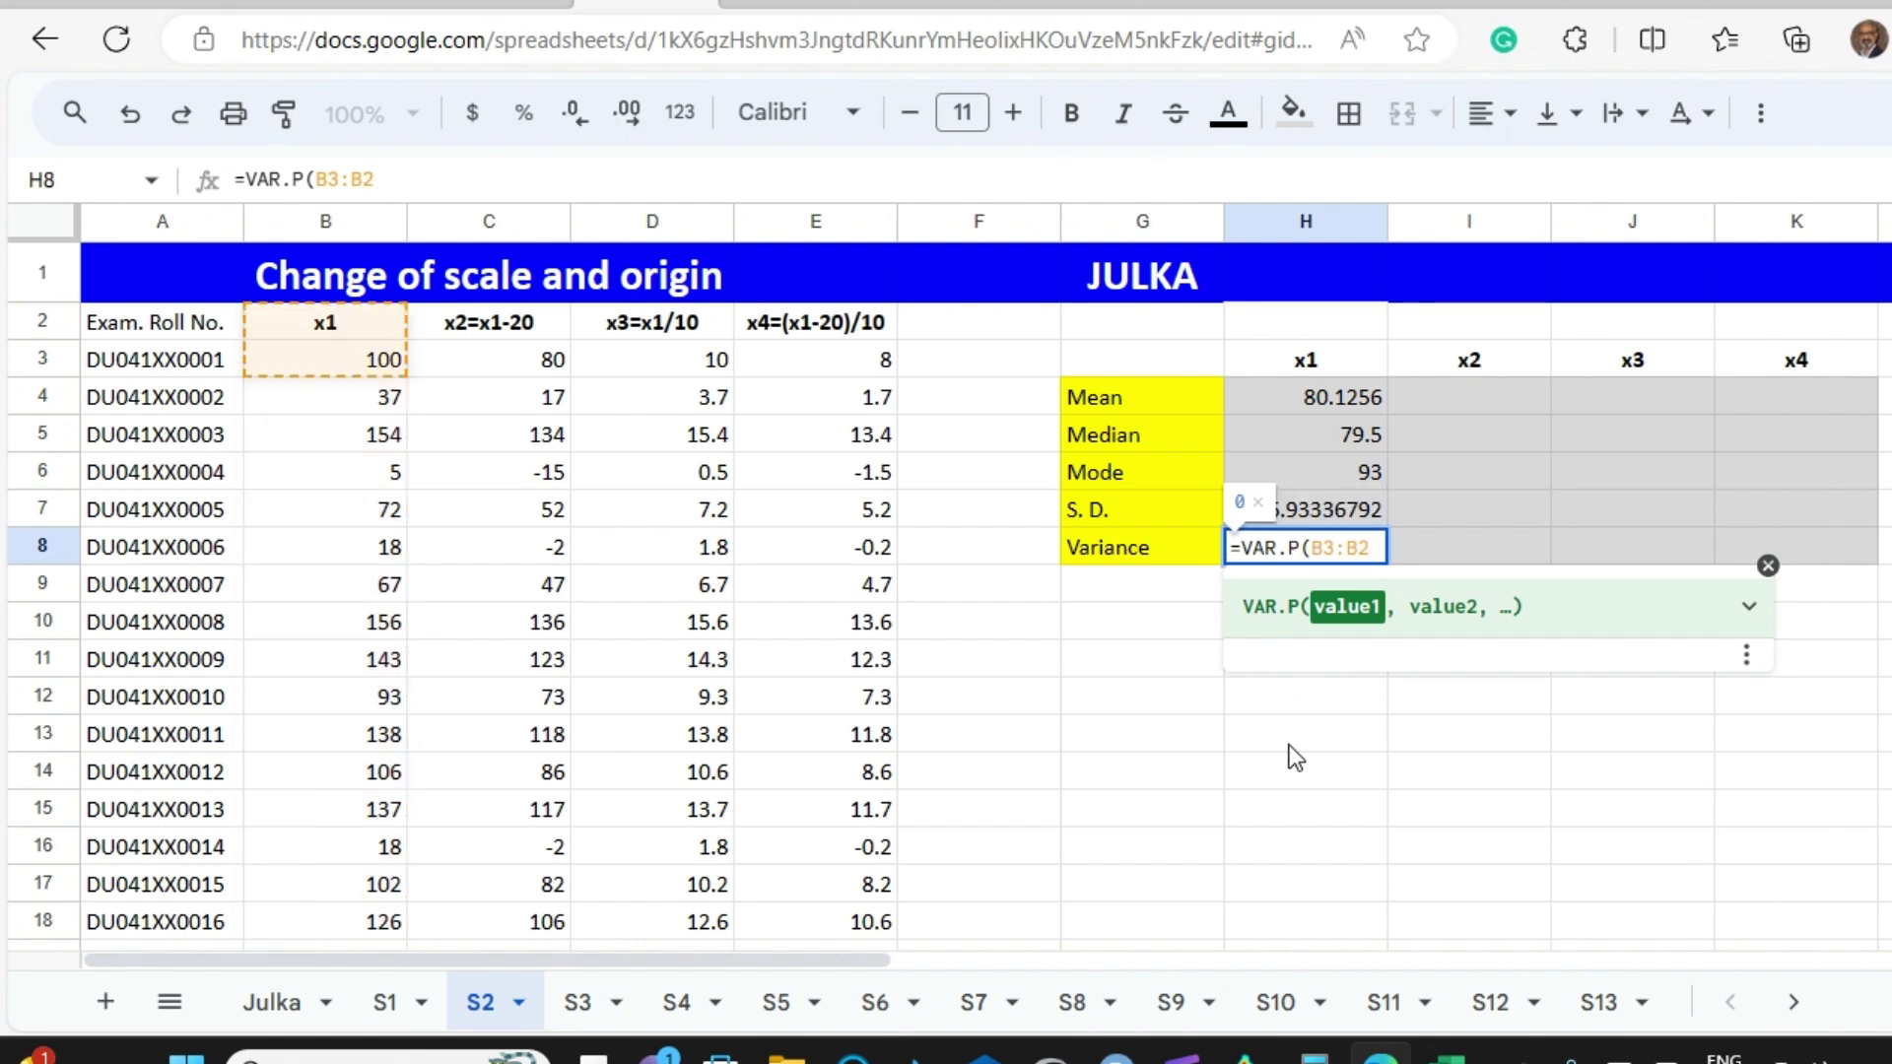
type("502")
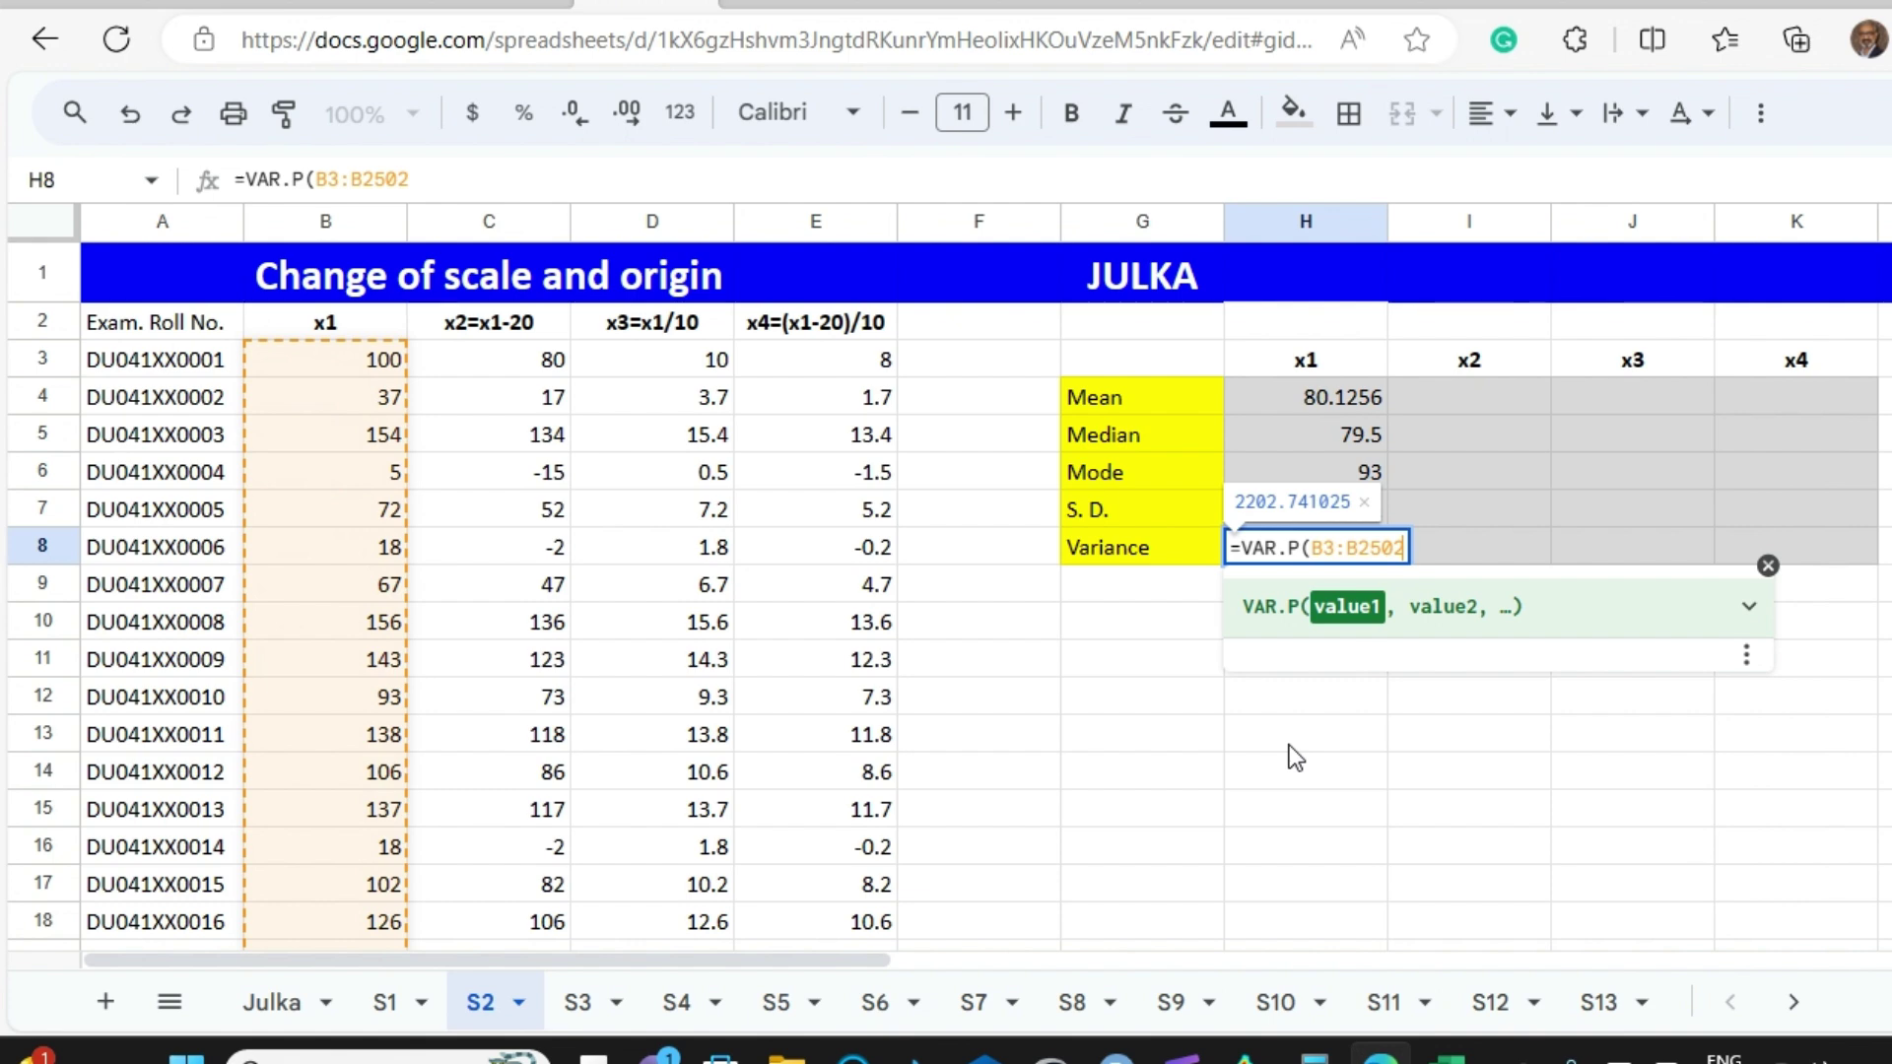
key("Return")
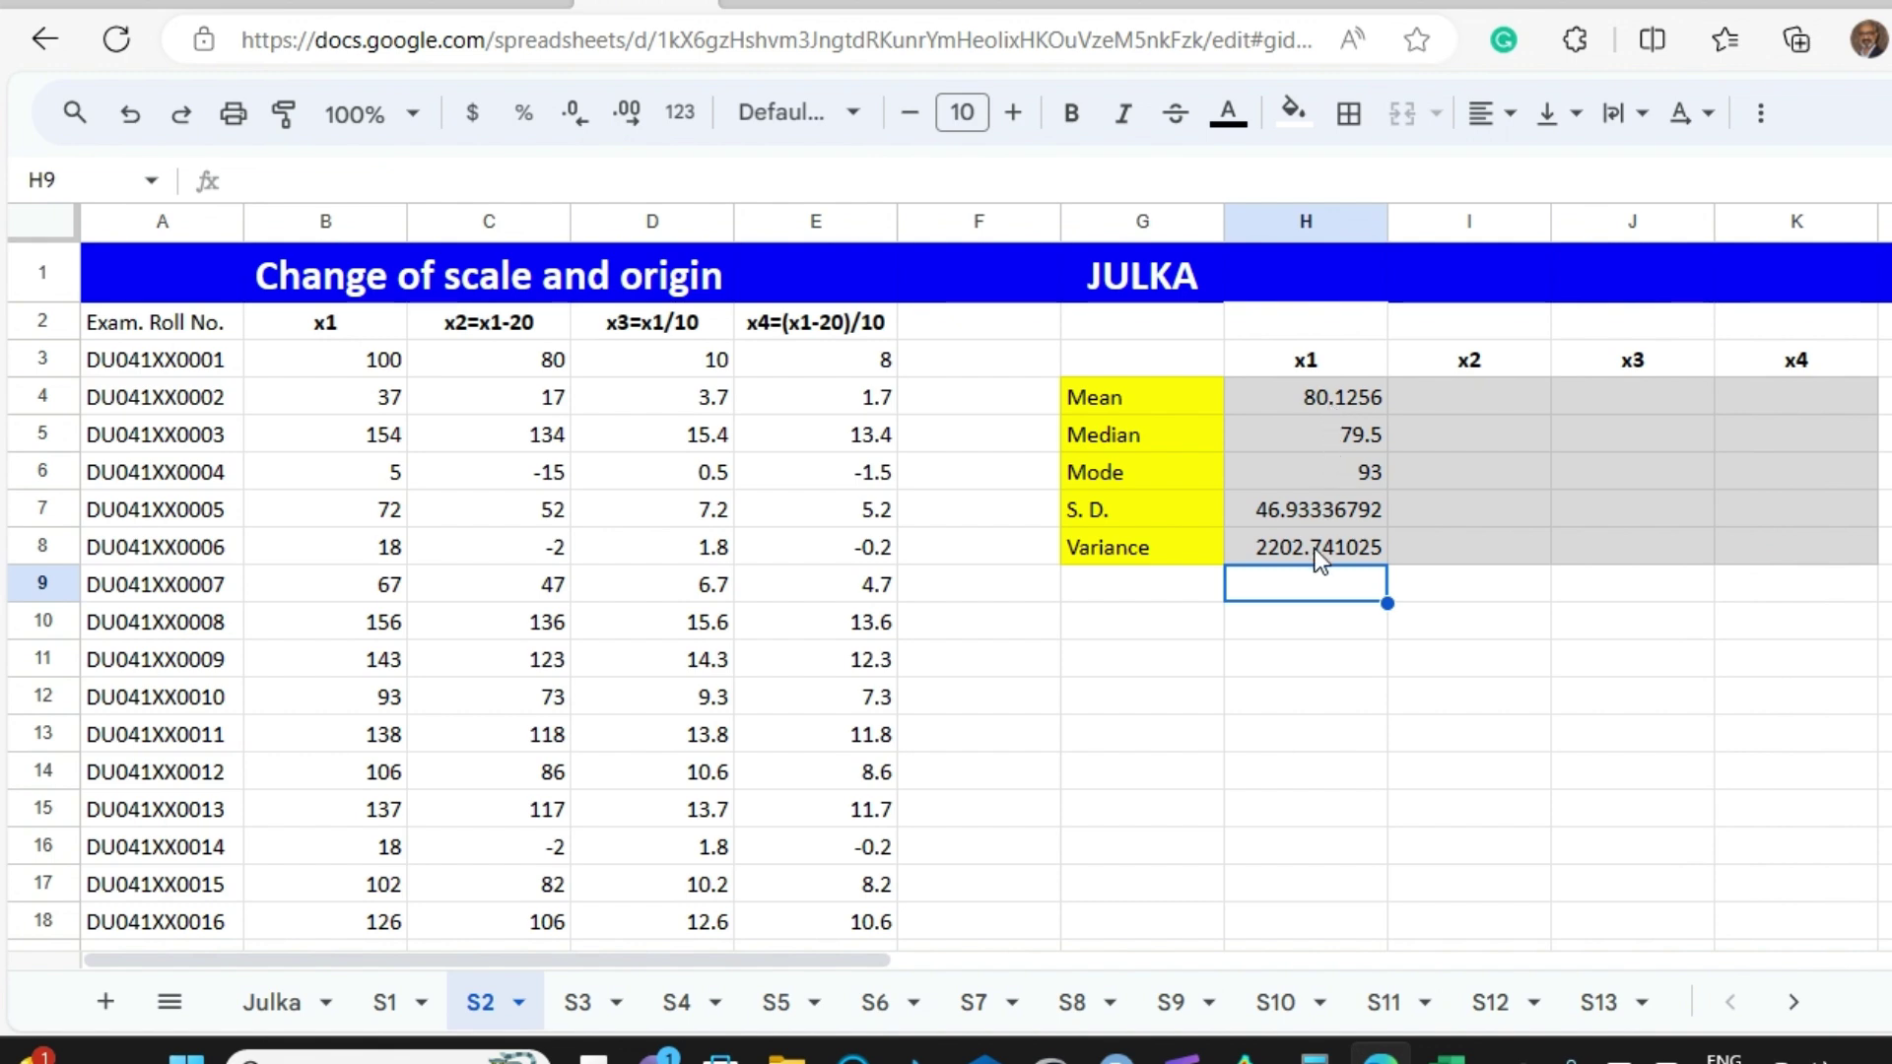
- Fill the five x1 formulas in H4:H8 across through column K to cover x2, x3 and x4
left_click(1316, 393)
key("shift+Down")
key("shift+Down")
key("shift+Down")
key("shift+Down")
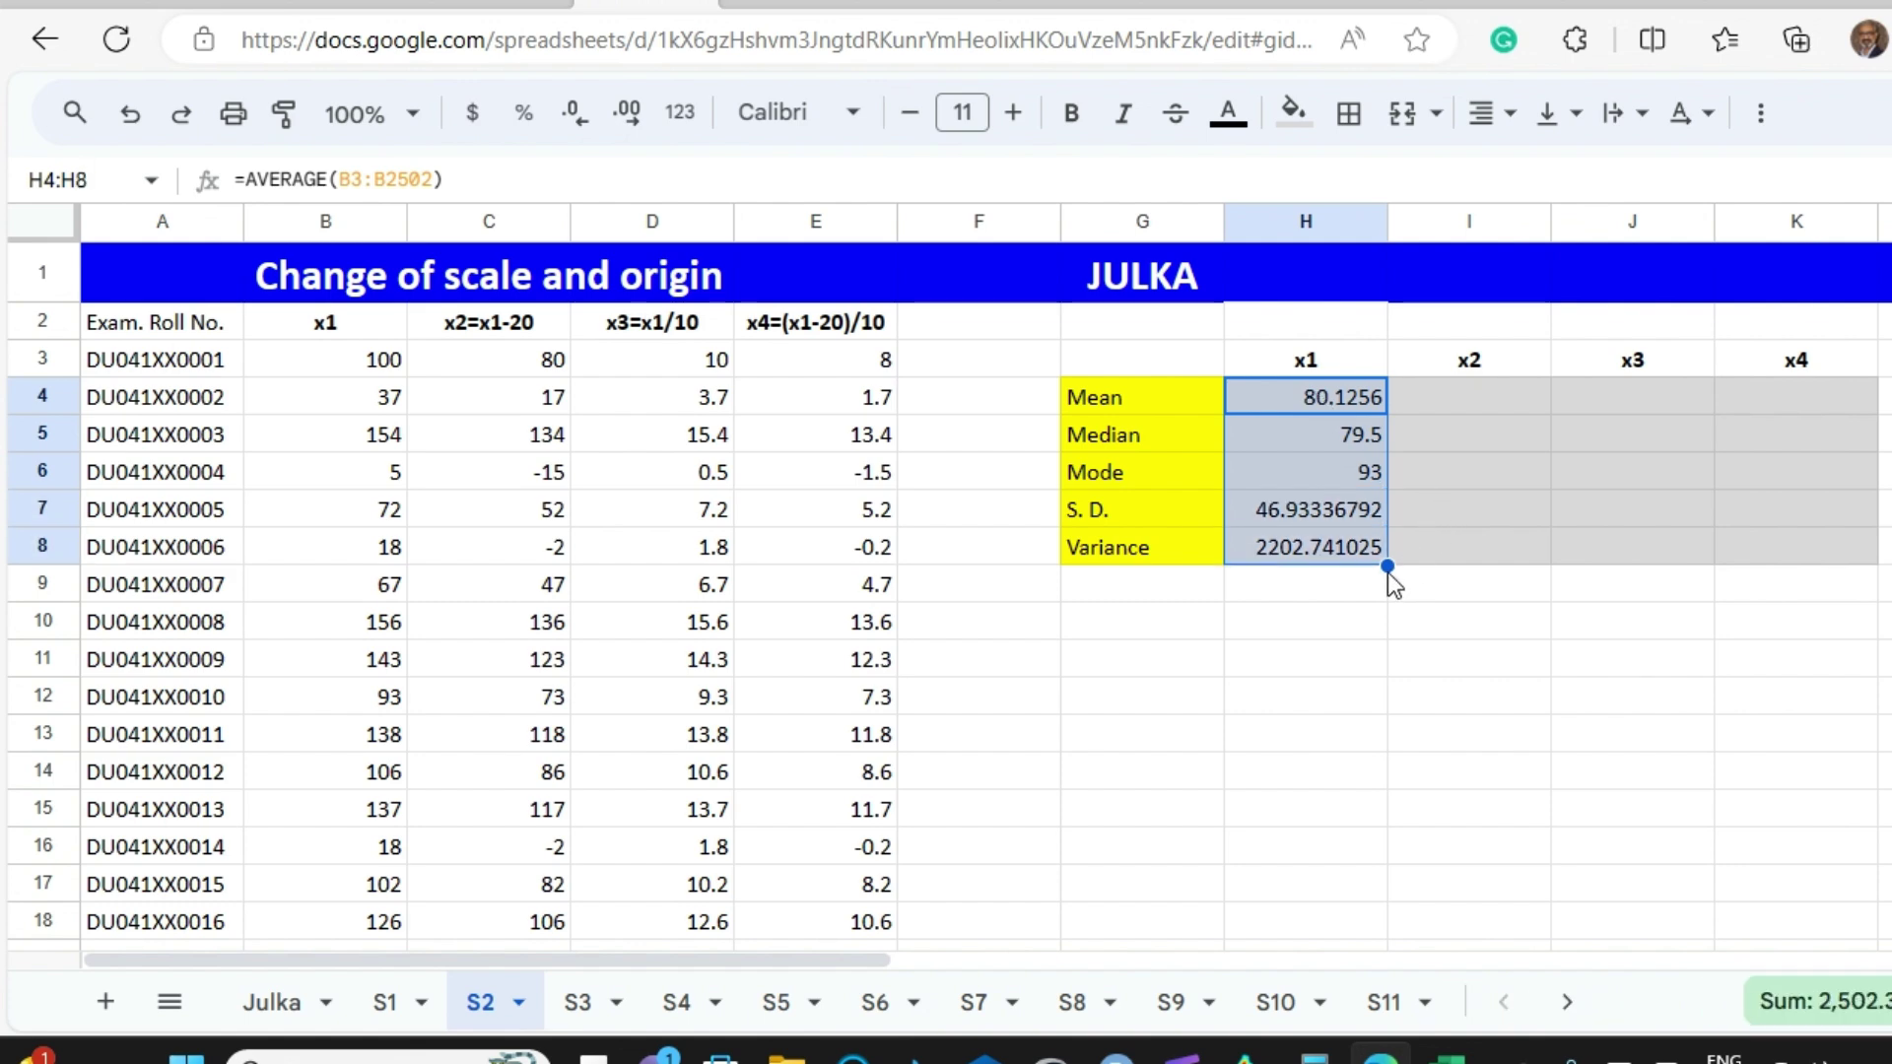
left_click_drag(1387, 567, 1819, 536)
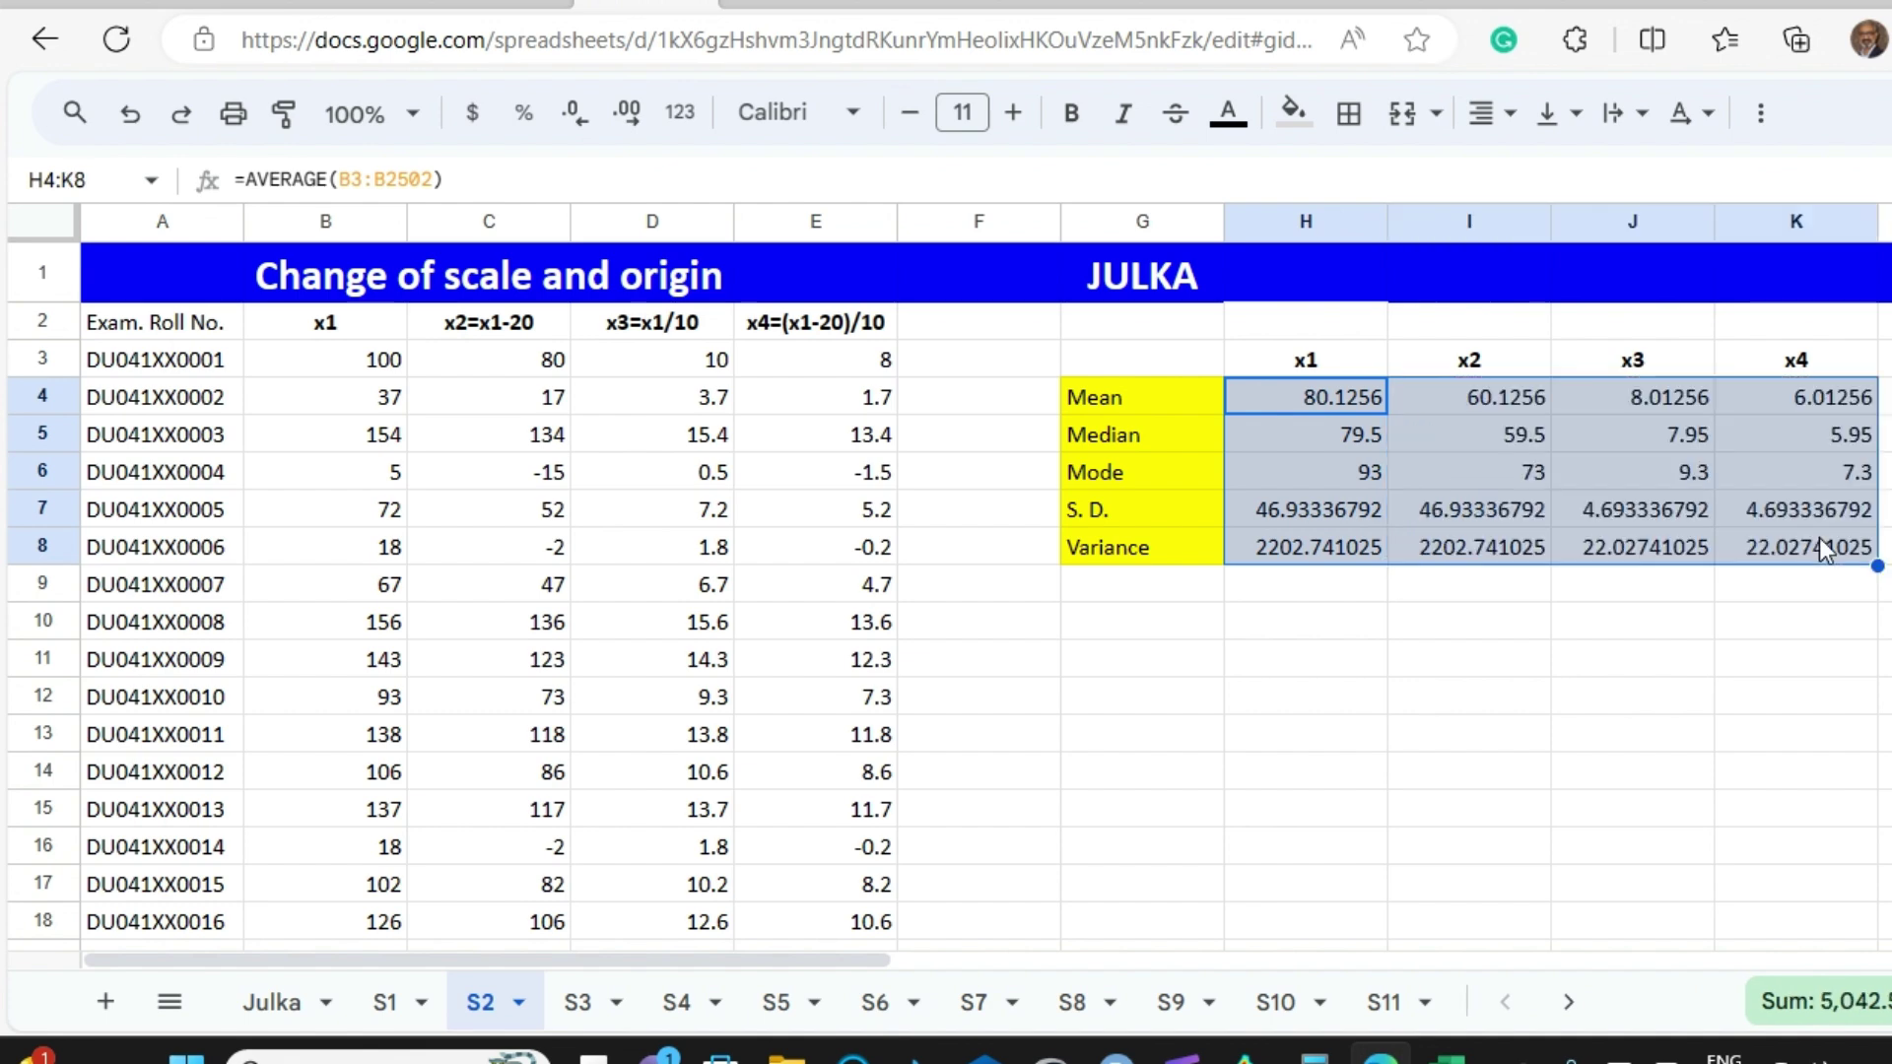
- Examine the x2 statistics in column I, from the mean down to the variance, for the effect of the change of origin
left_click(1428, 362)
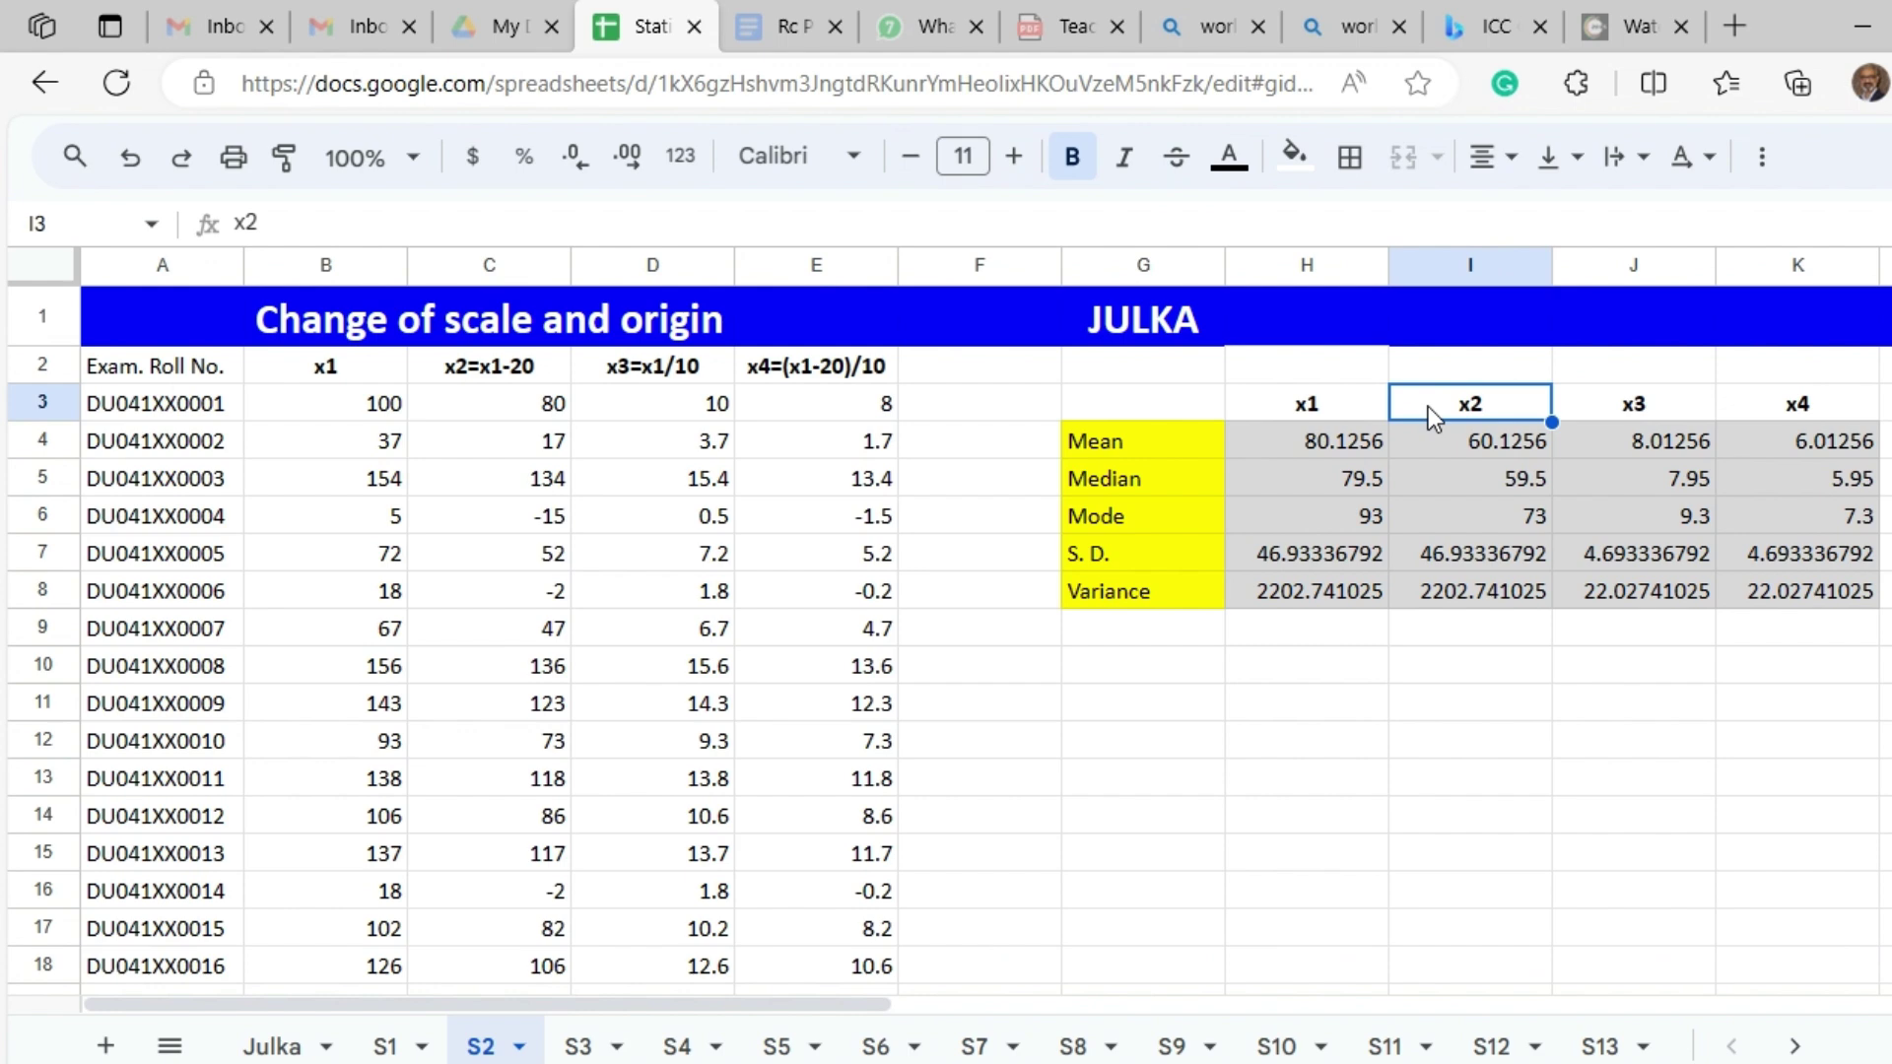
key("Down")
key("Down")
key("Down")
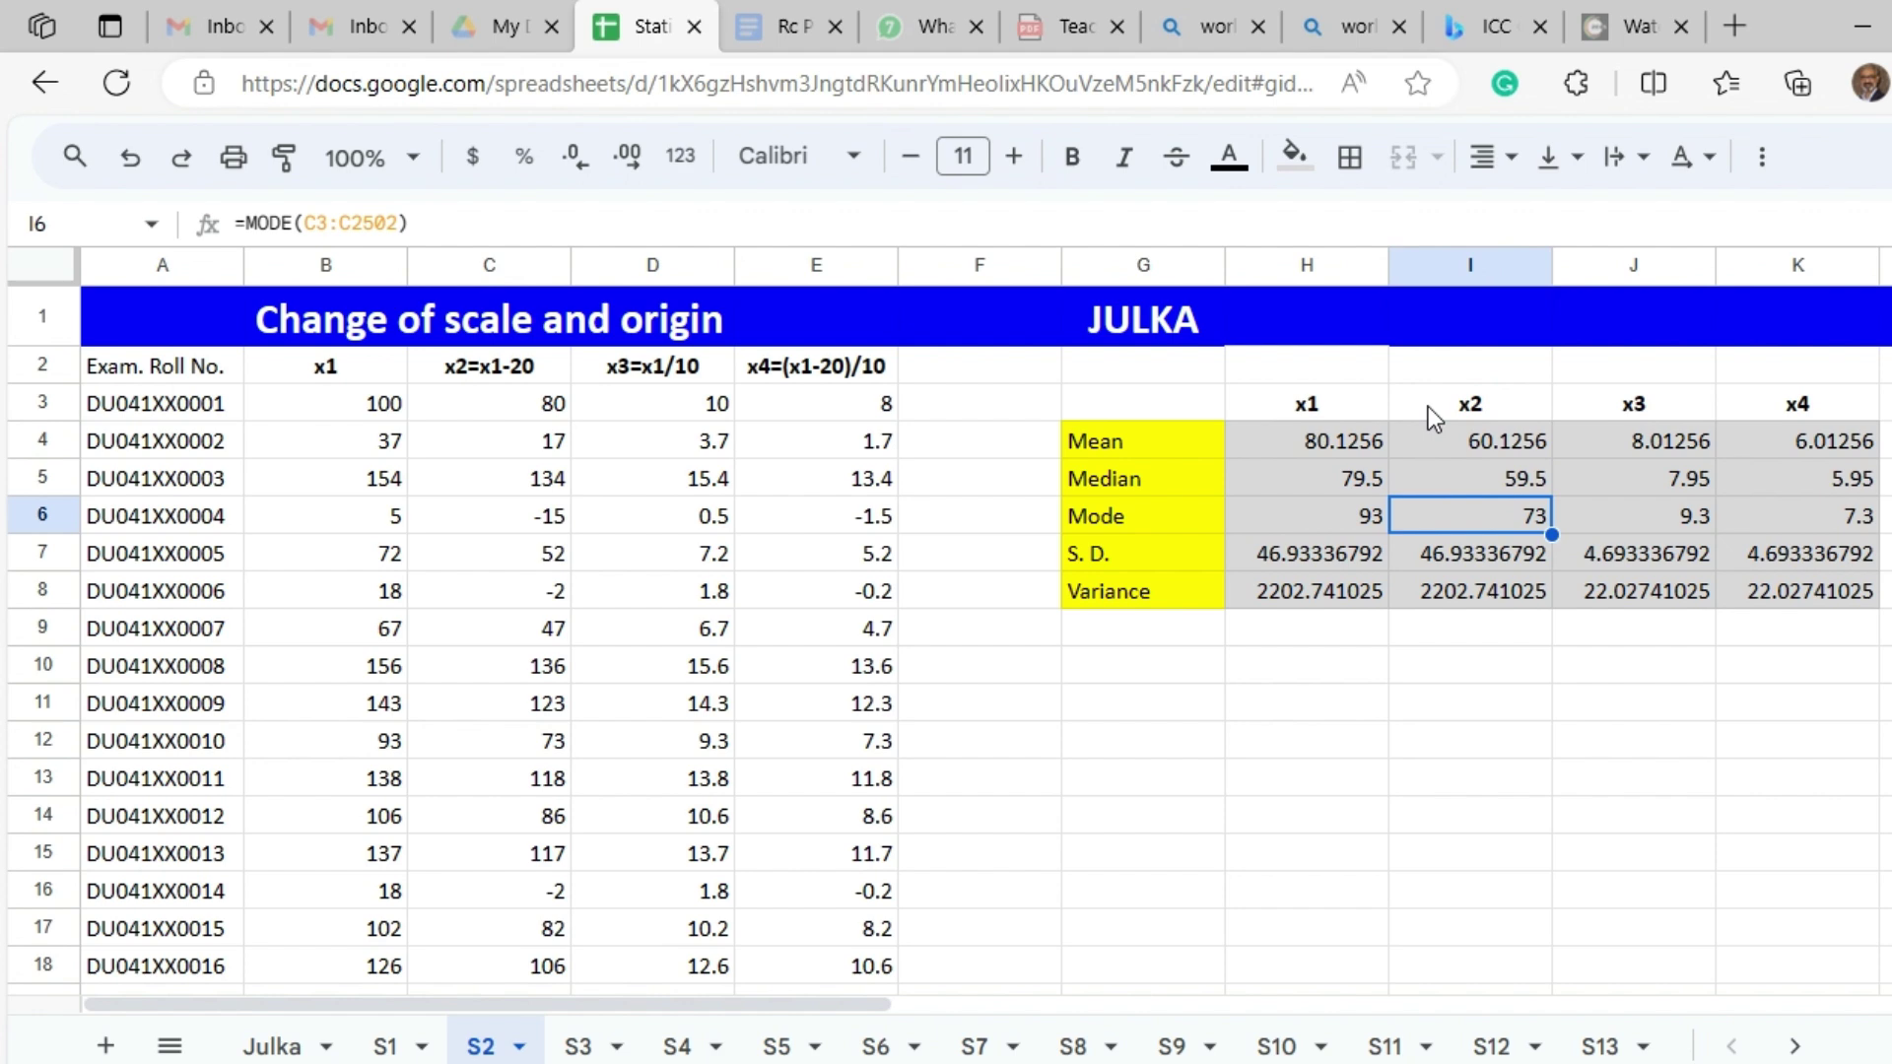
key("Down")
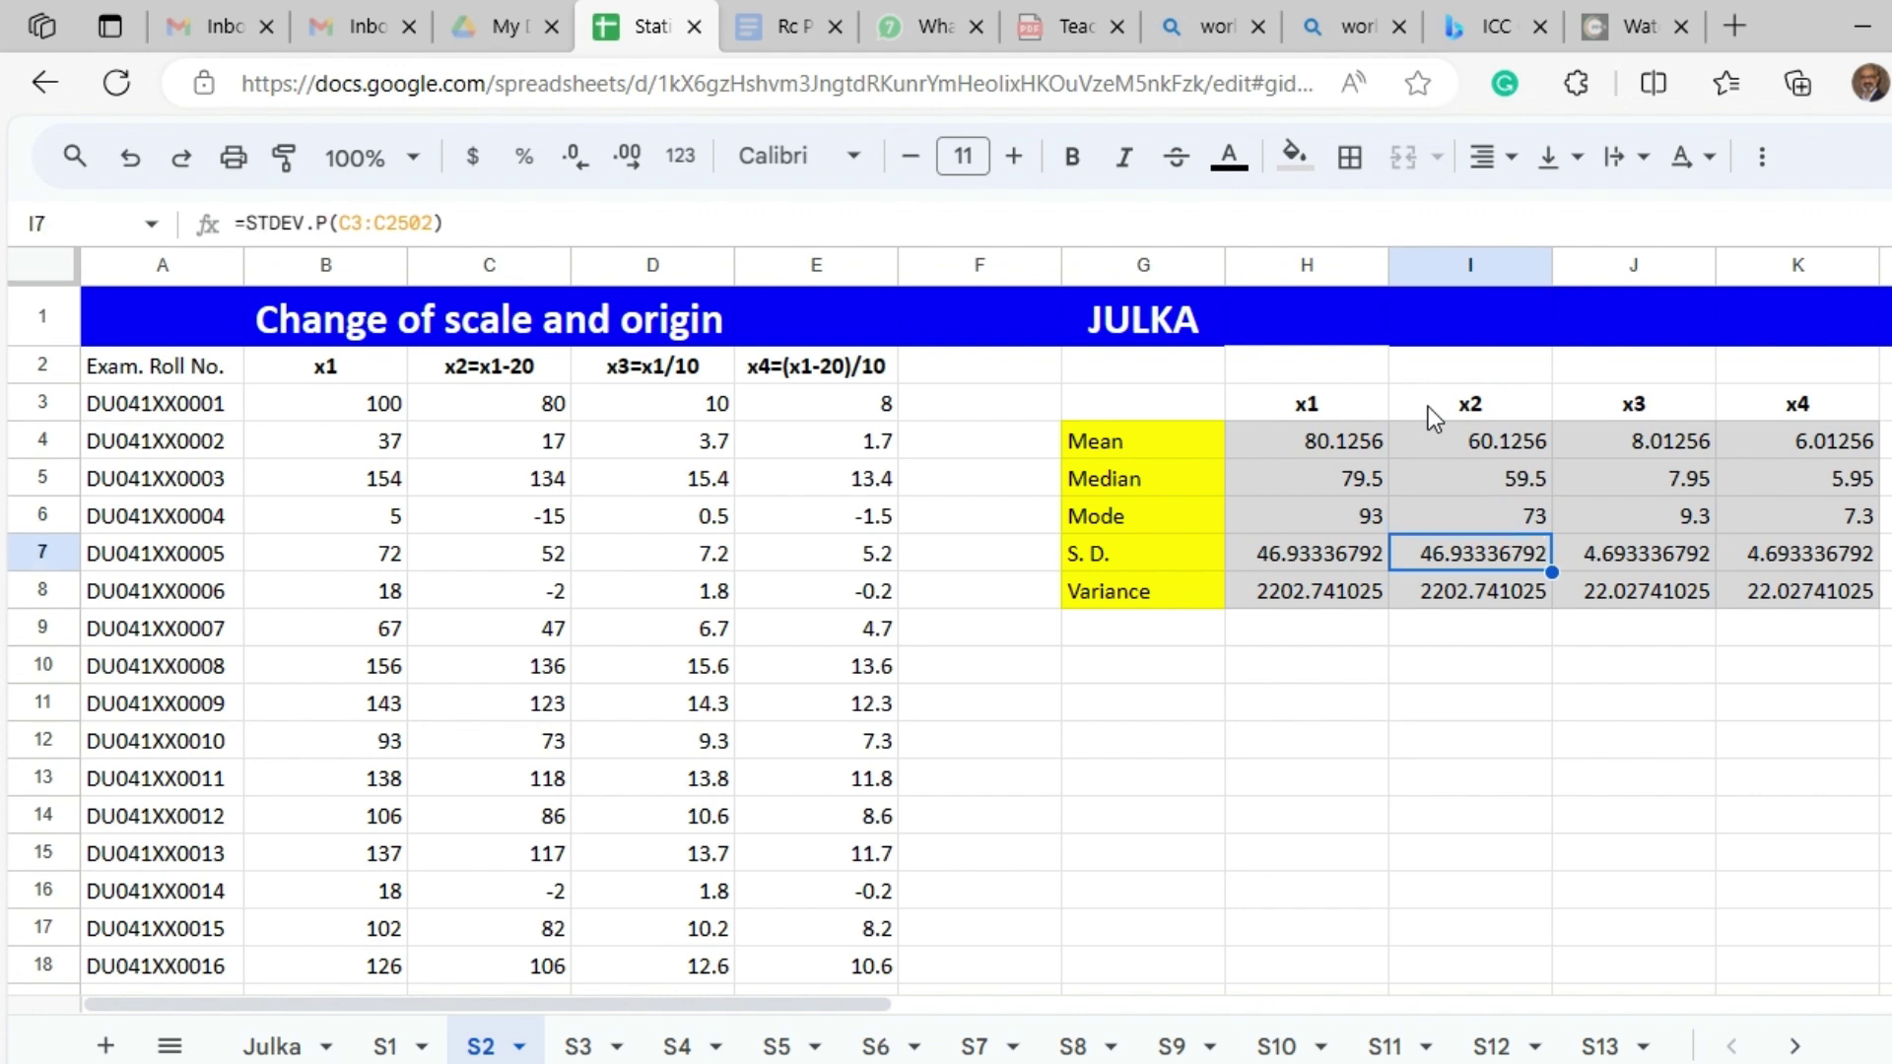
key("Down")
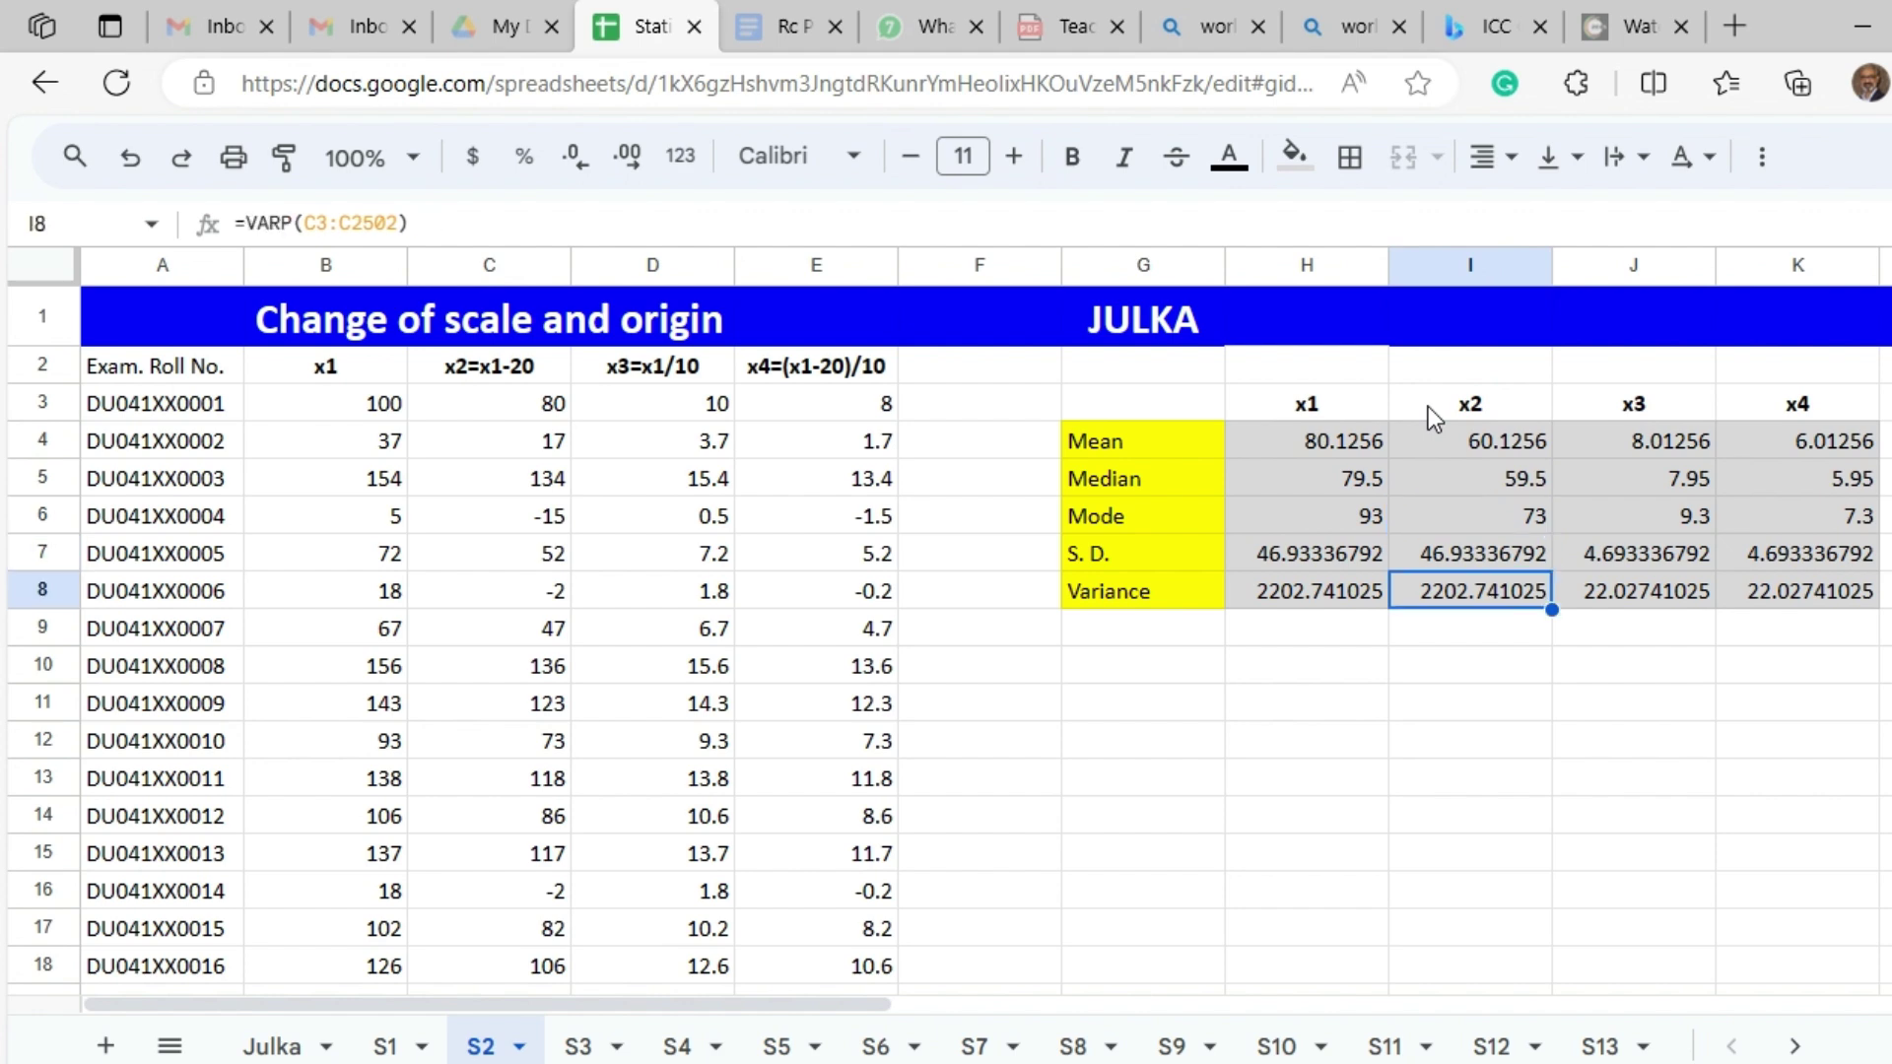
- Compare the x3 statistics in column J with those of x1 to examine the effect of the change of scale
left_click(1663, 389)
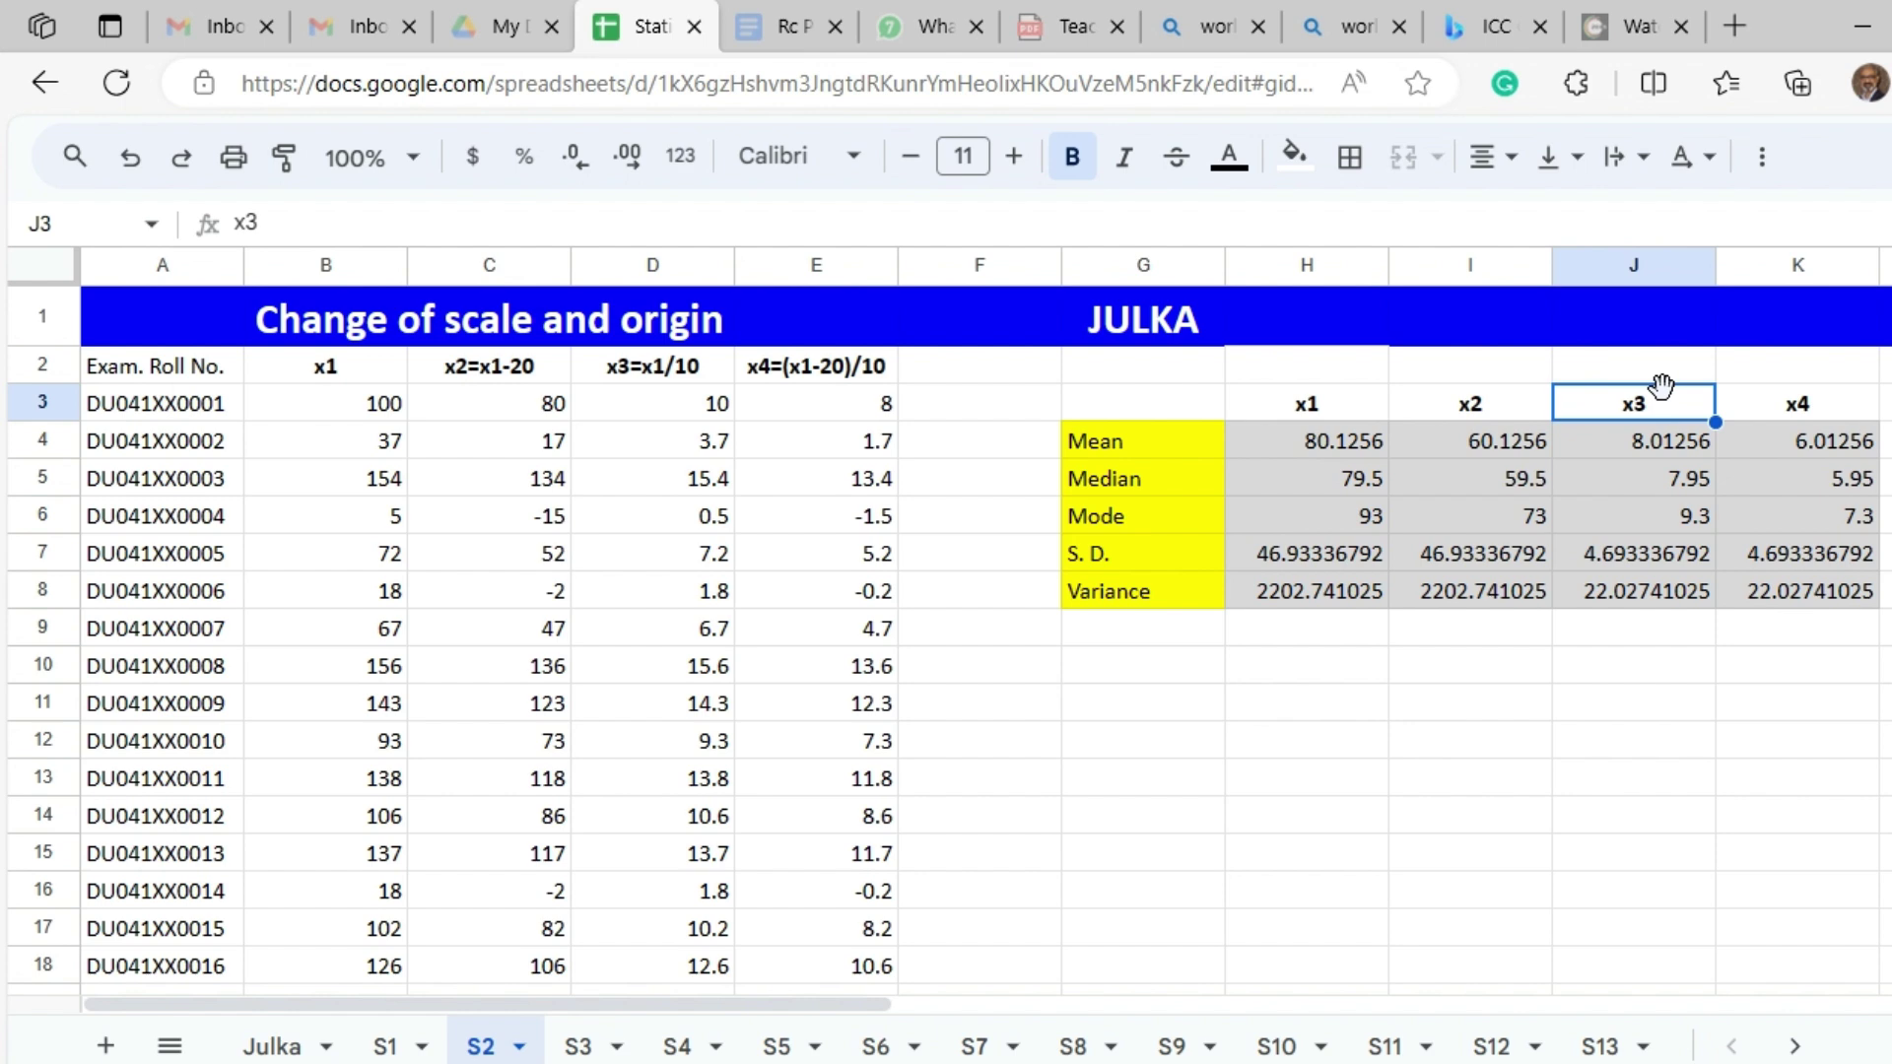
key("Down")
key("Down")
key("Down")
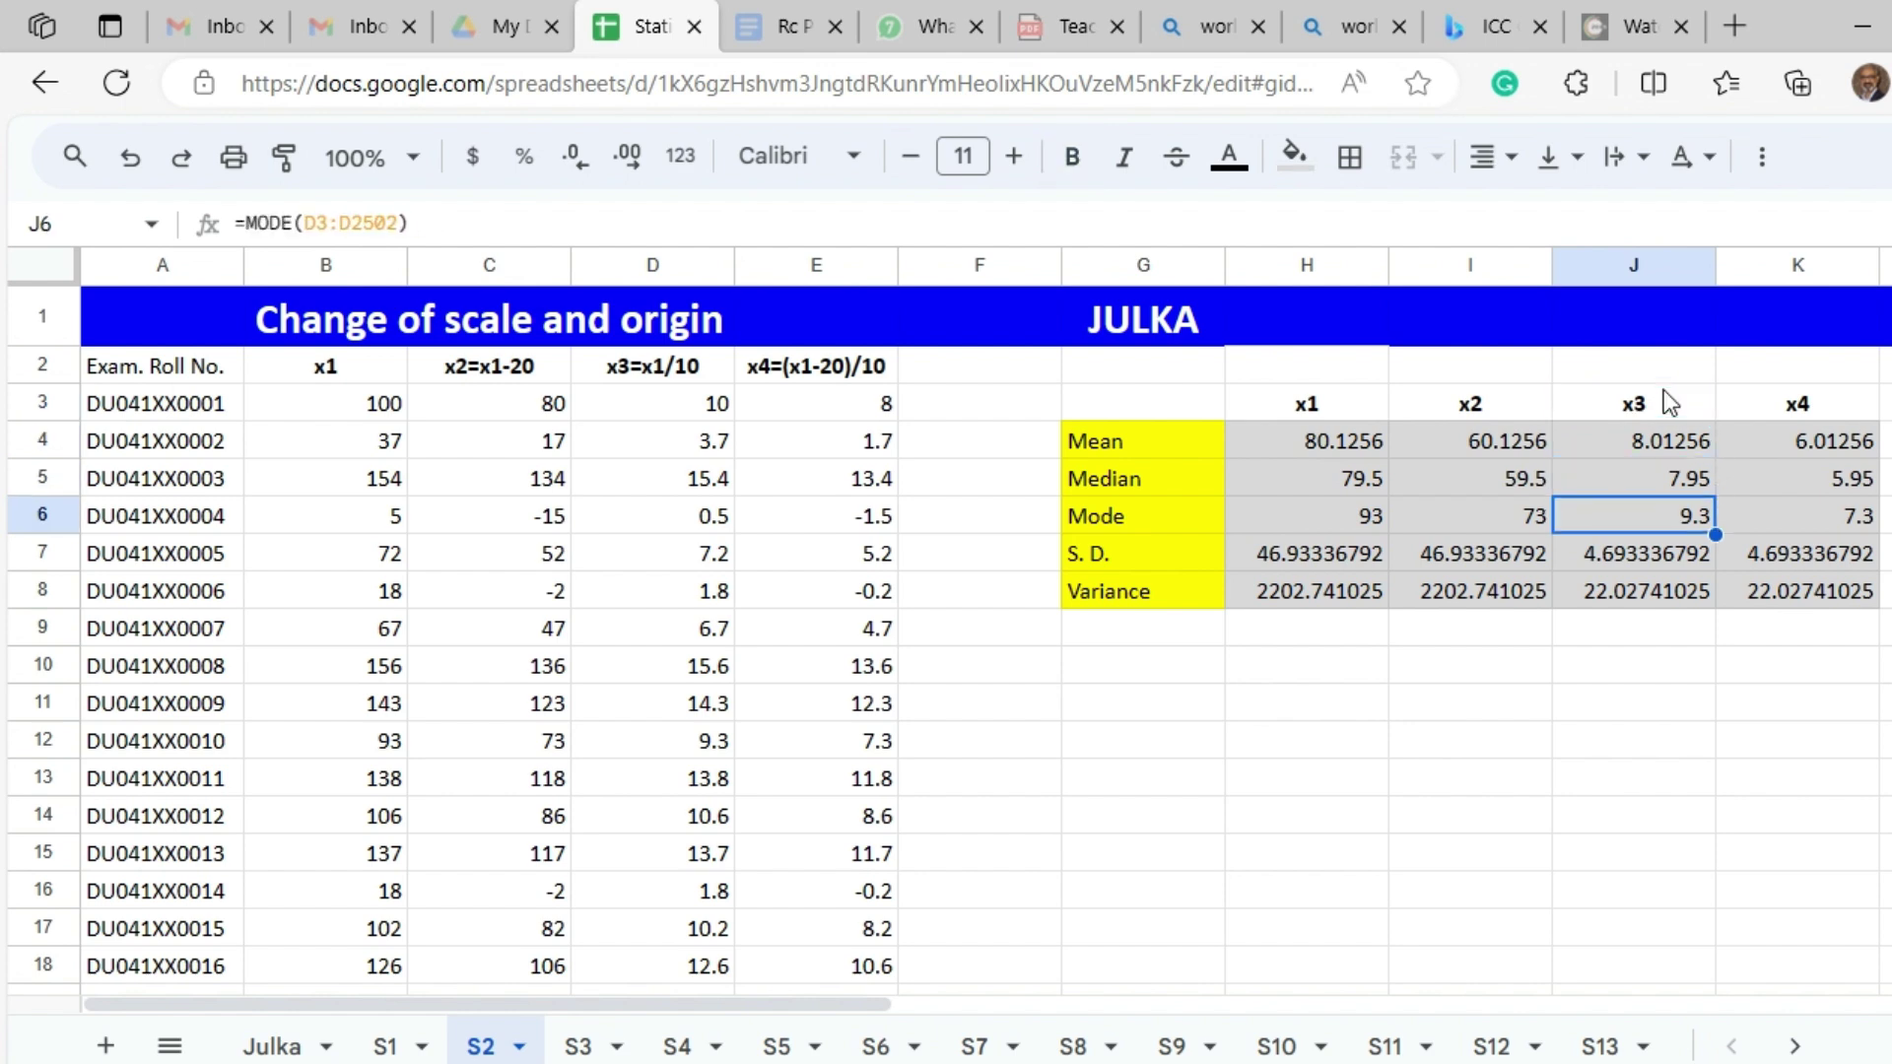
left_click(1348, 446)
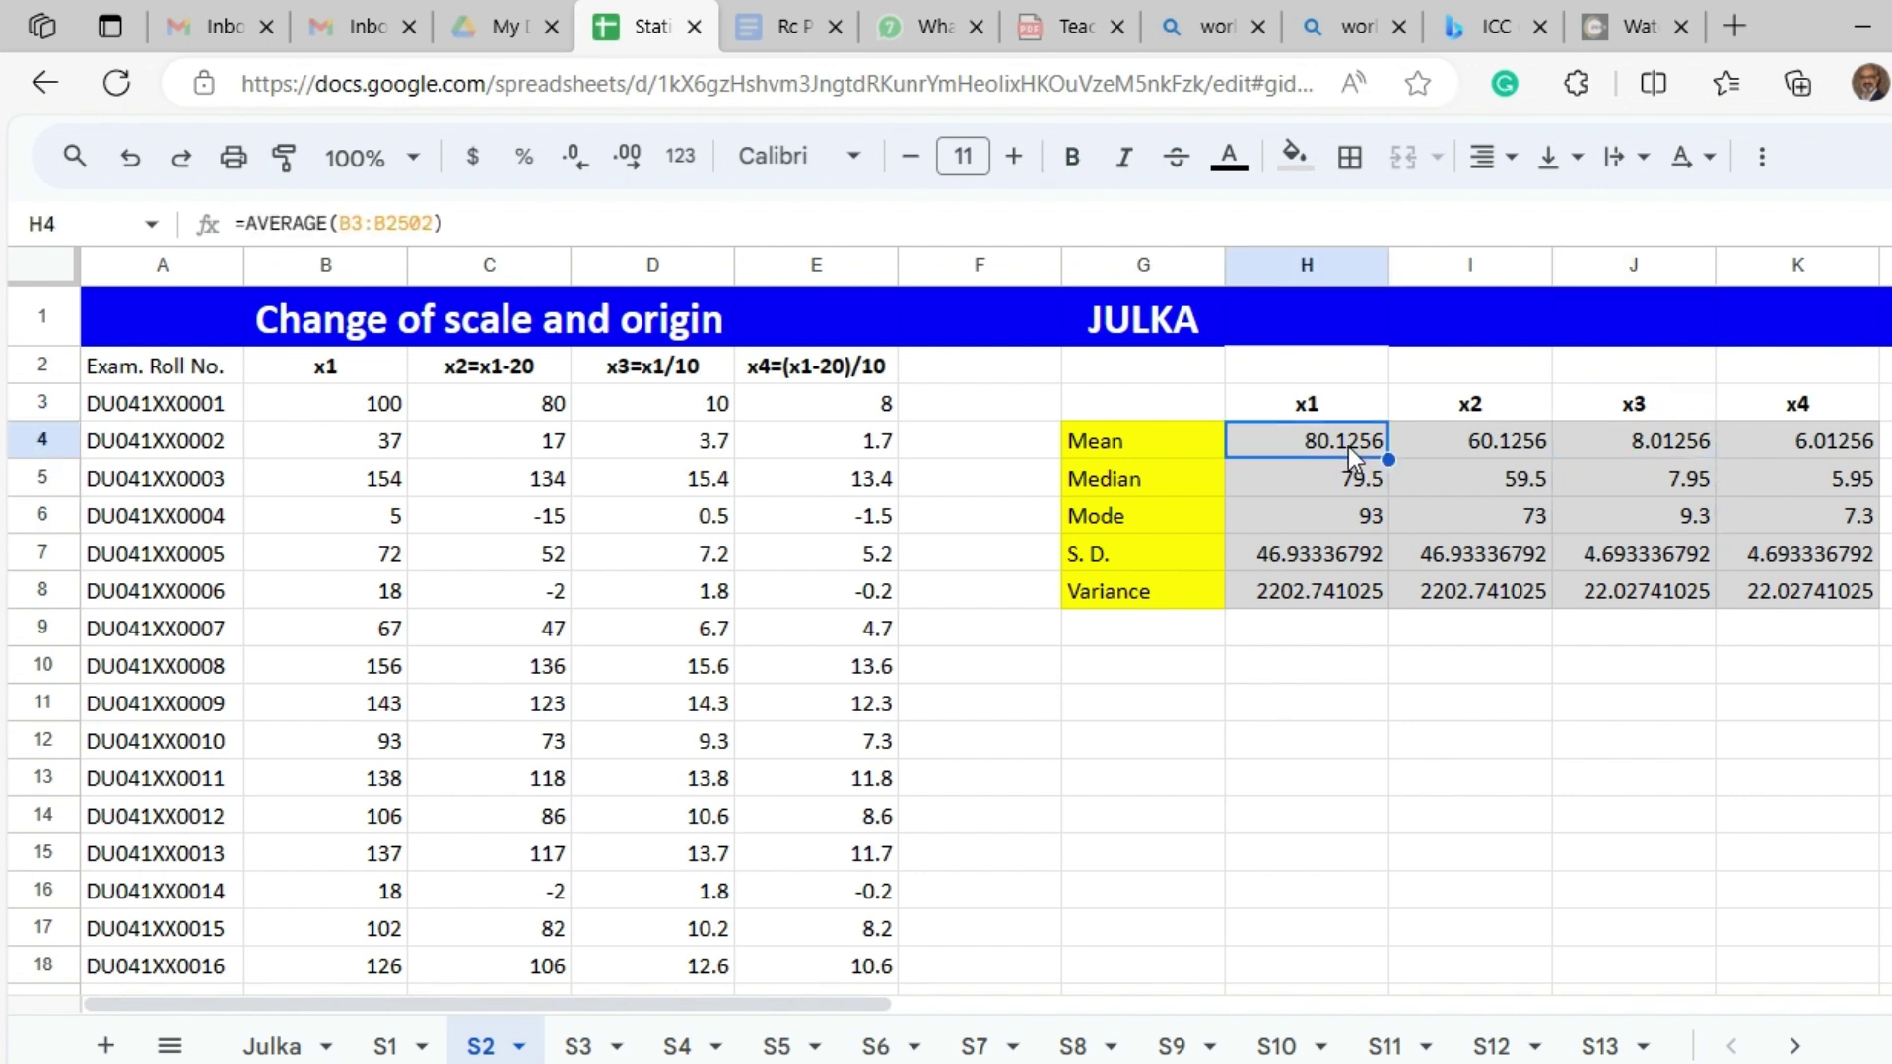
key("Down")
key("Down")
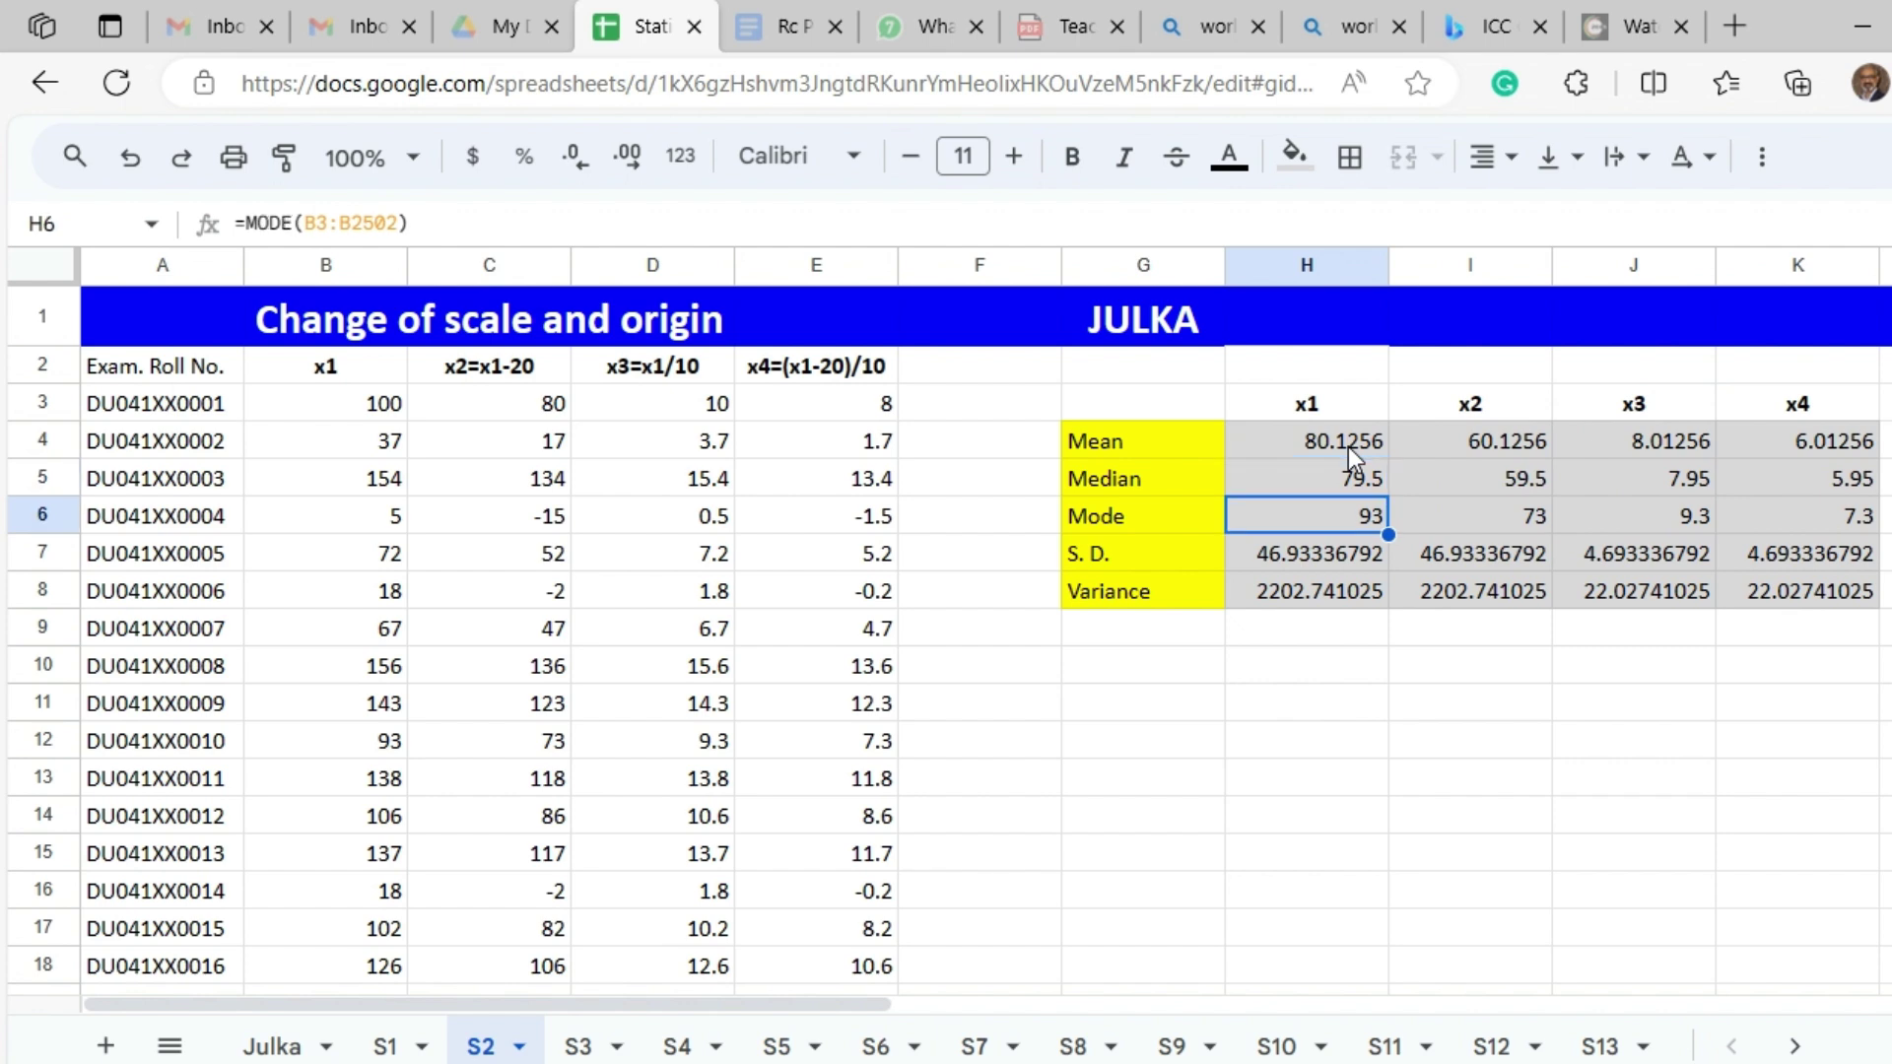
left_click(1626, 554)
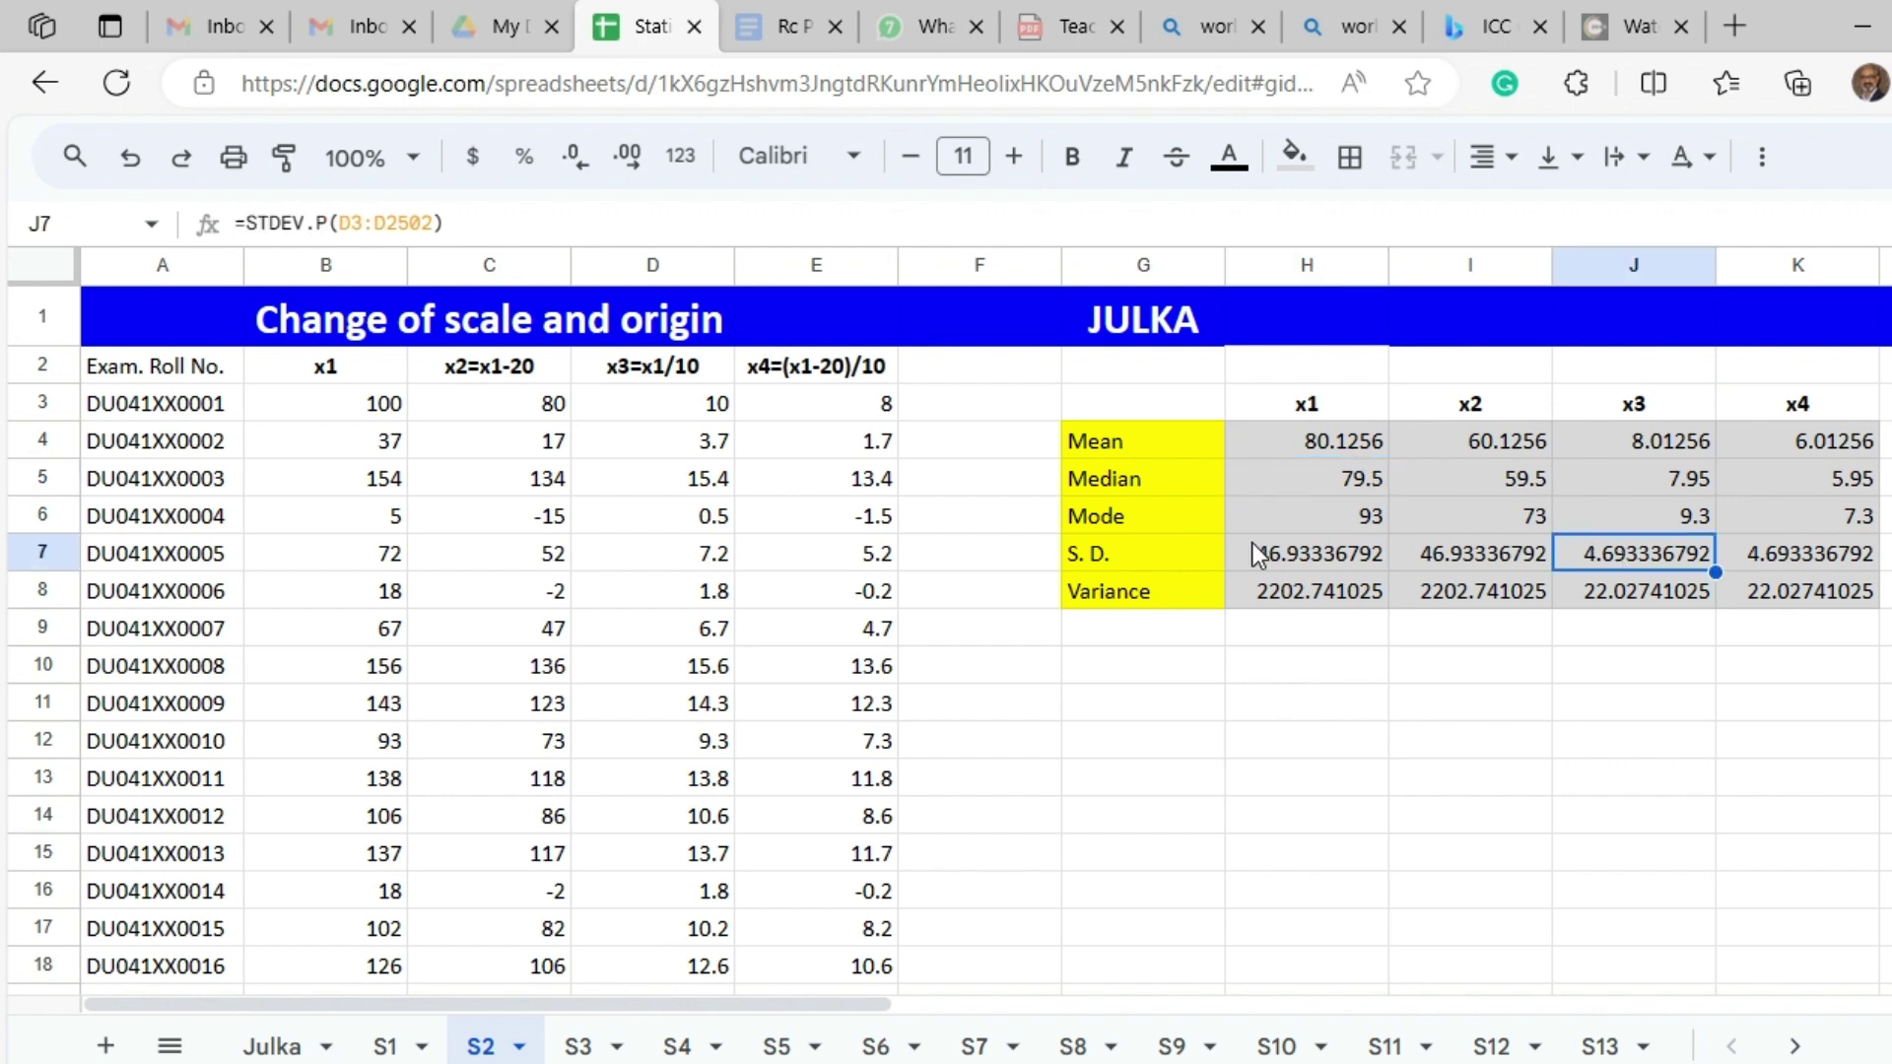
left_click(1612, 598)
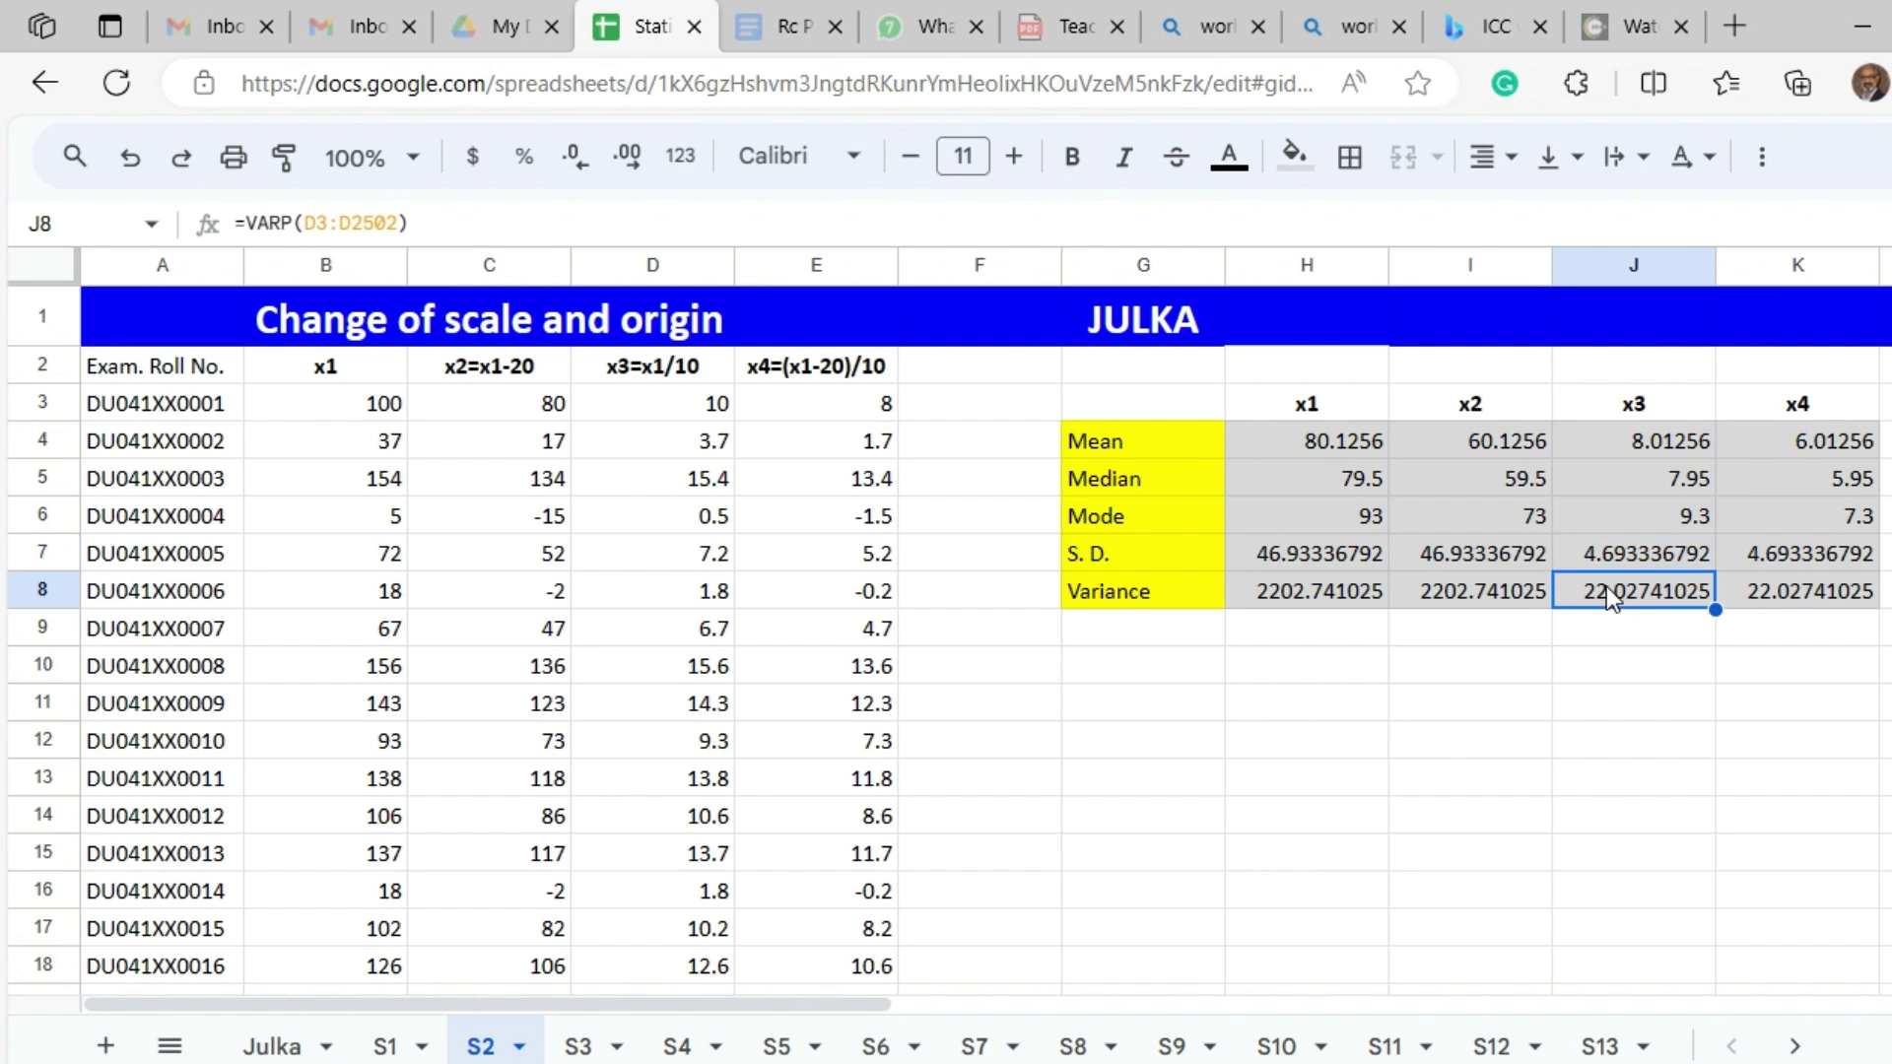
- Compare the mean, median and mode of x4 in column K with those of x1 in column H
left_click(1783, 438)
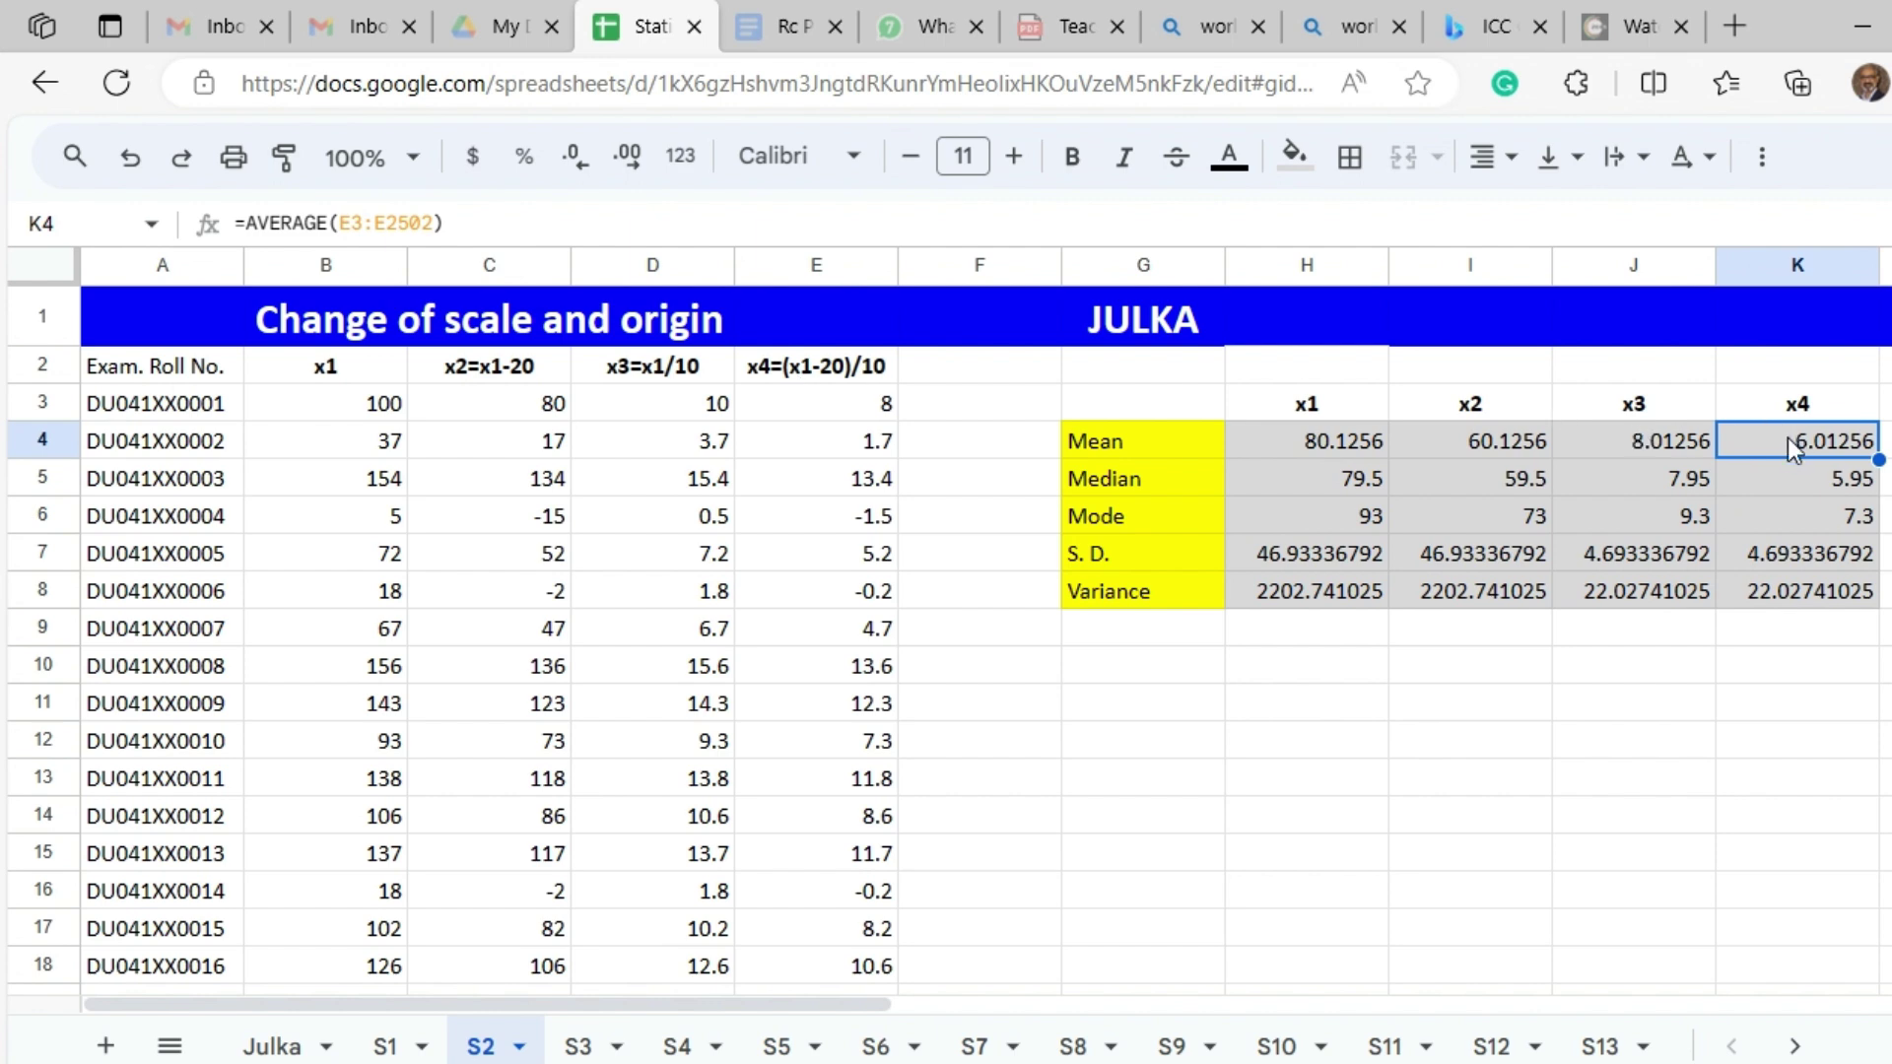
key("Down")
key("Down")
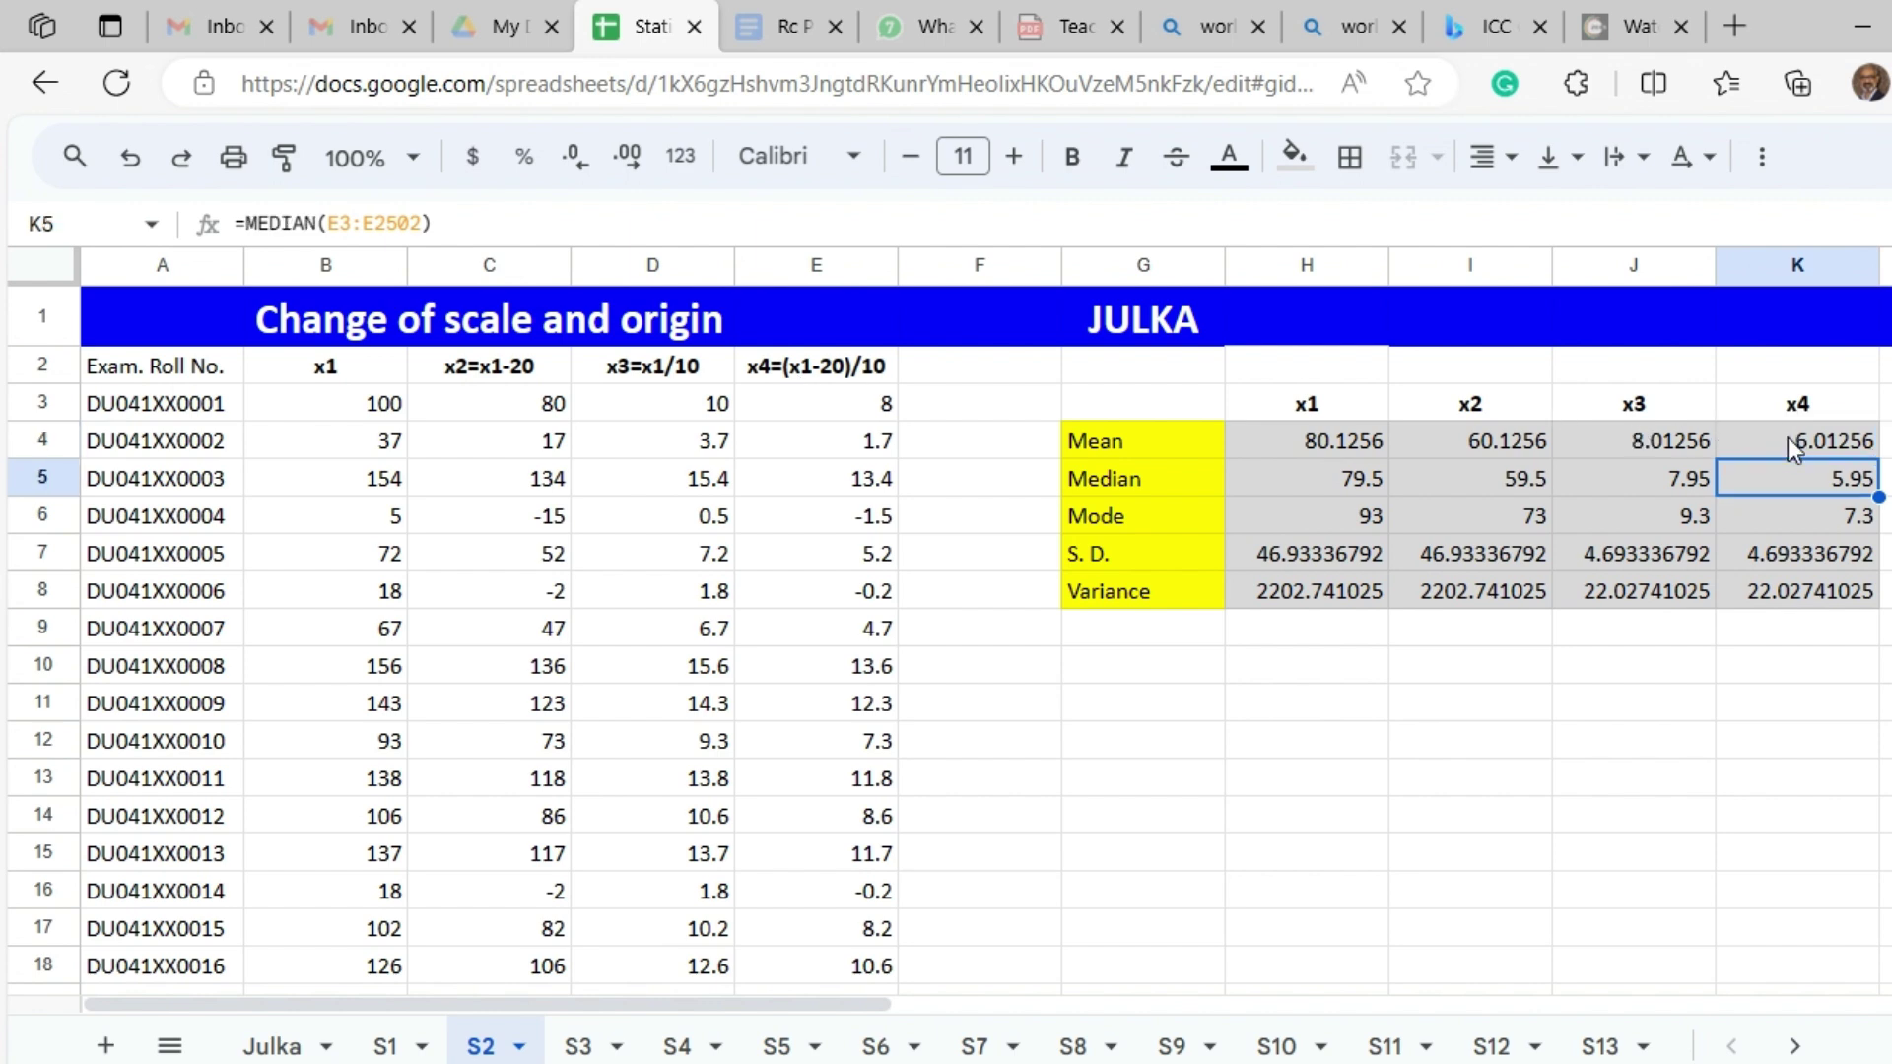
left_click(1303, 439)
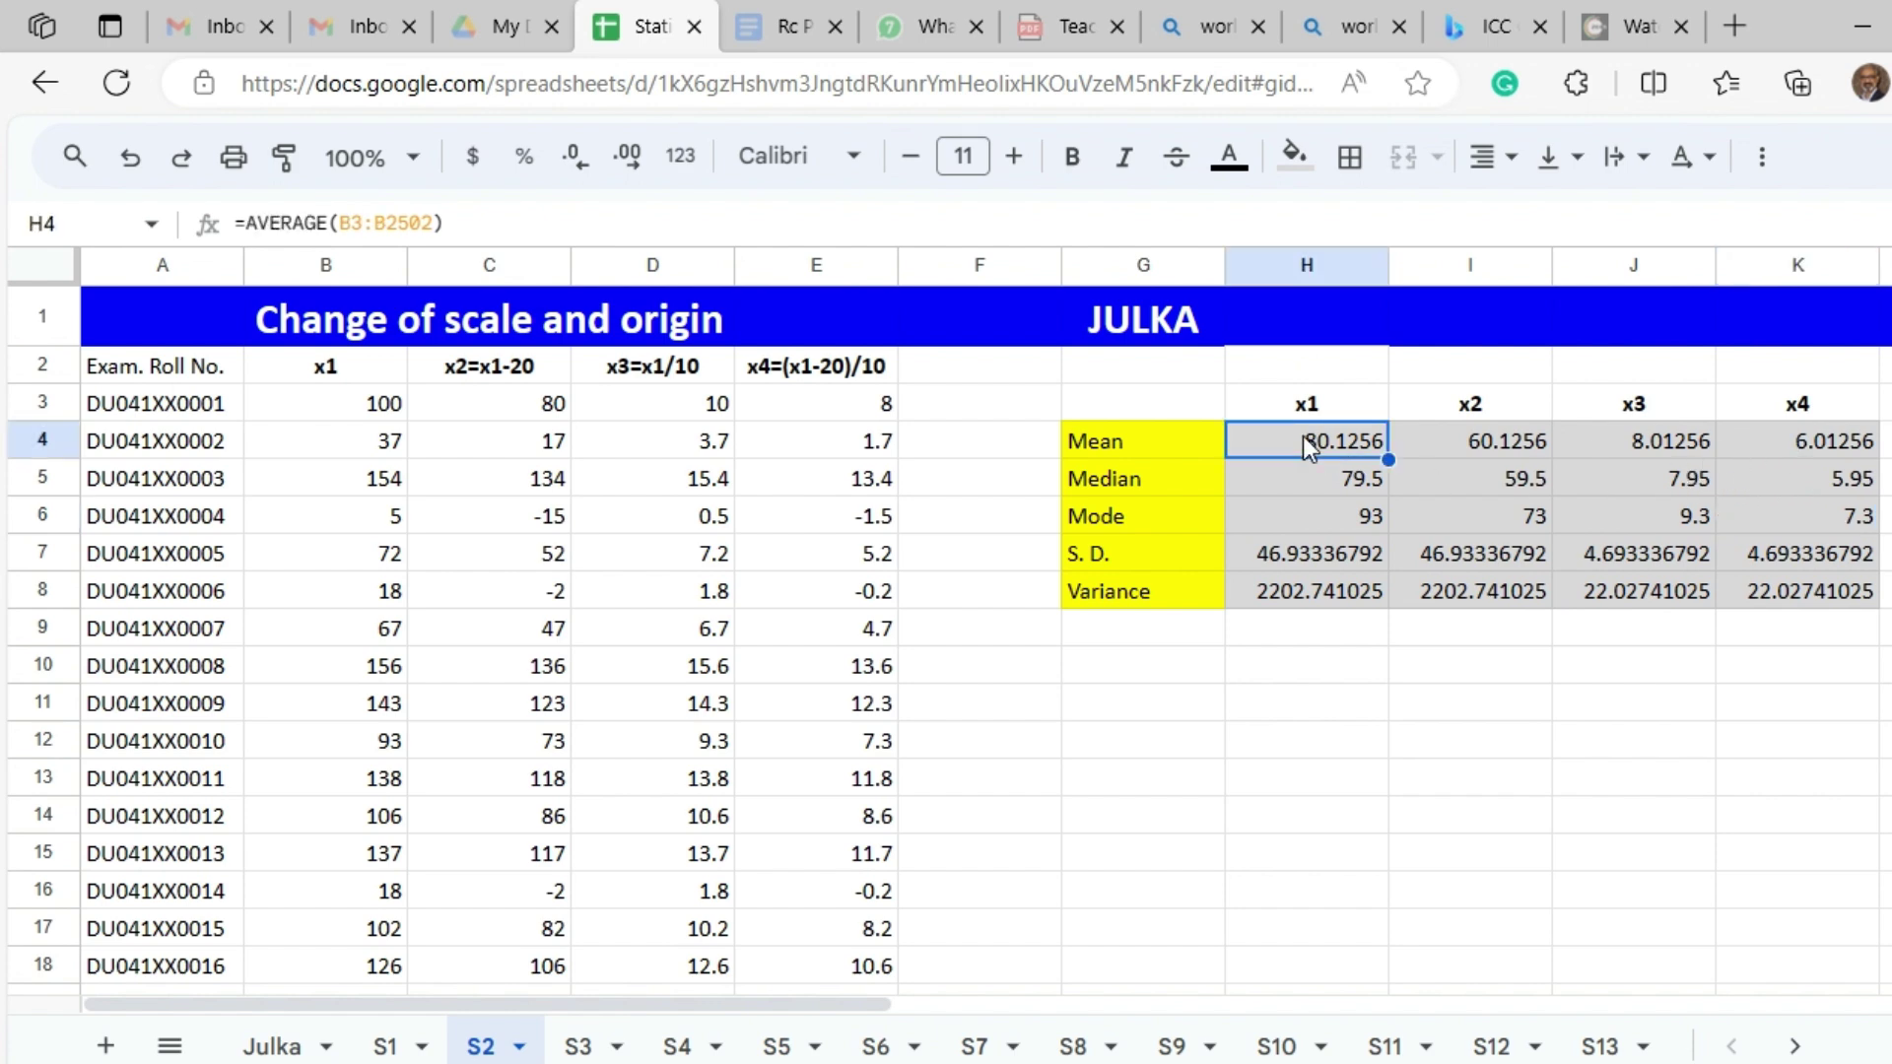
key("Down")
key("Down")
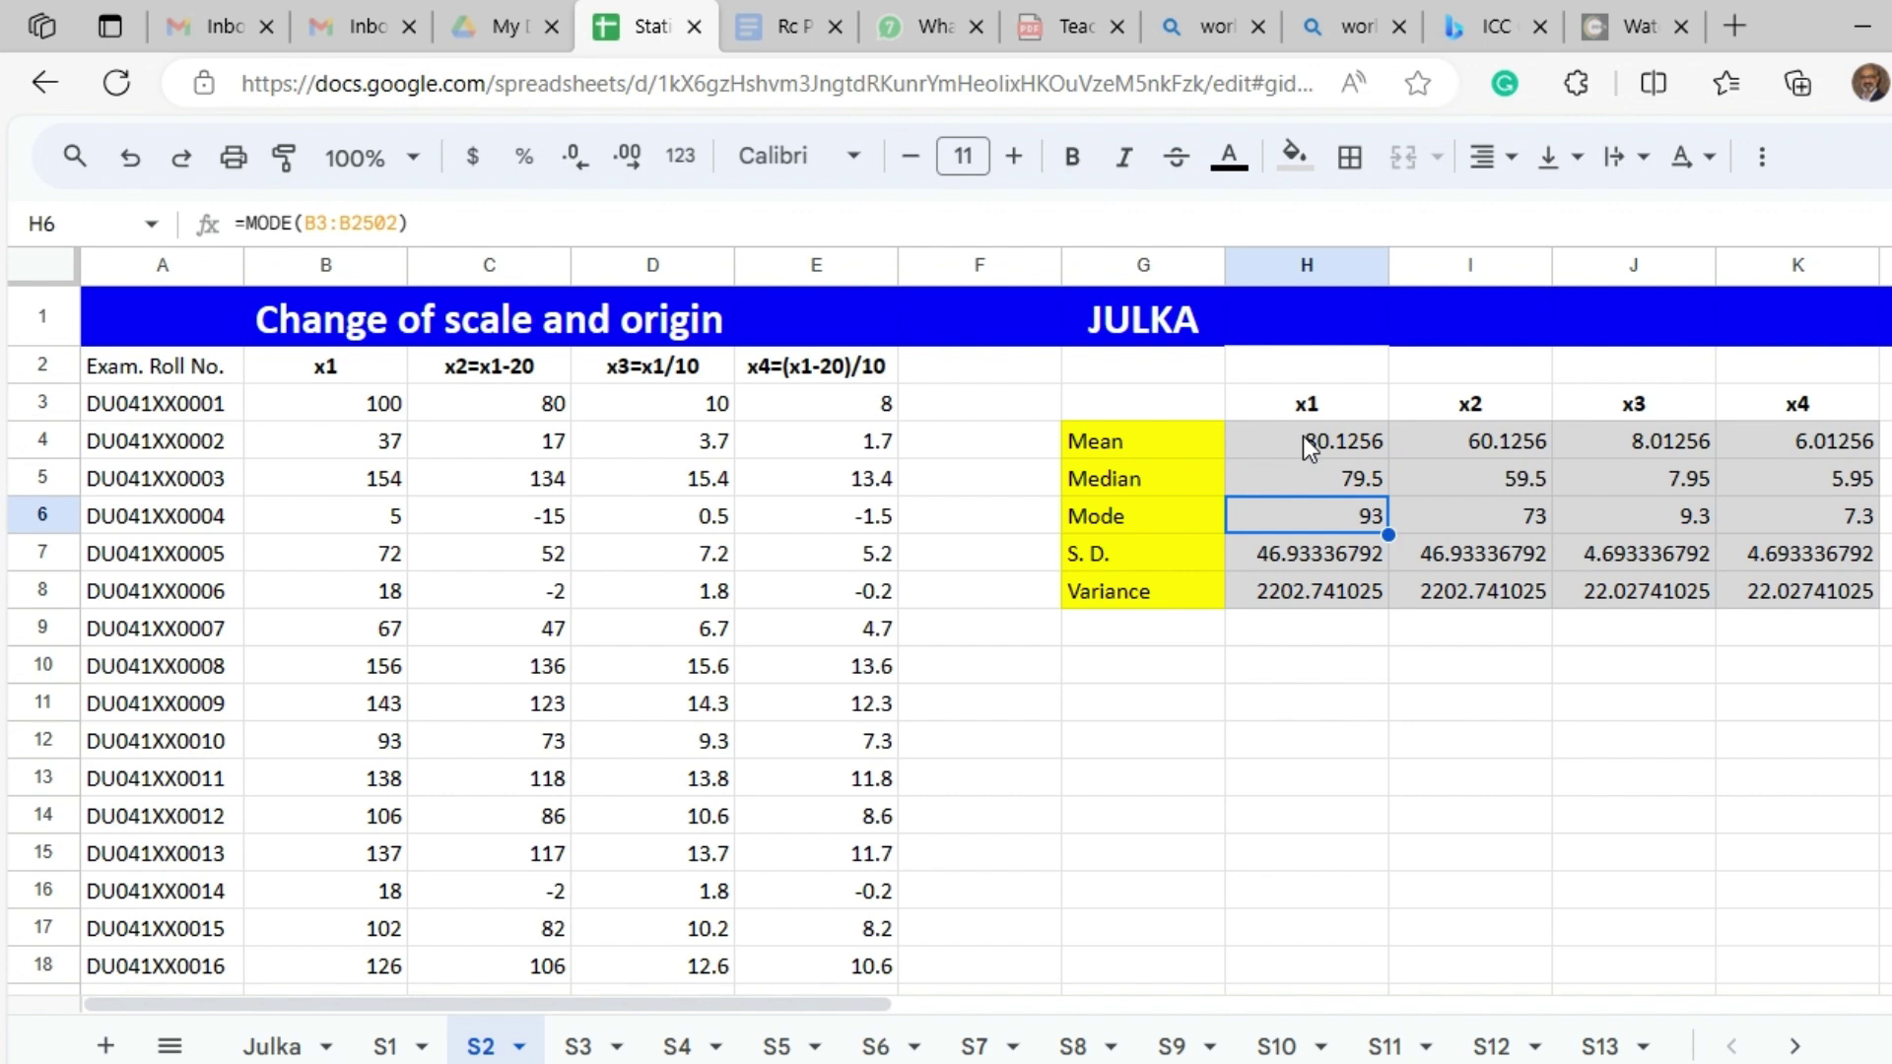
left_click(1789, 456)
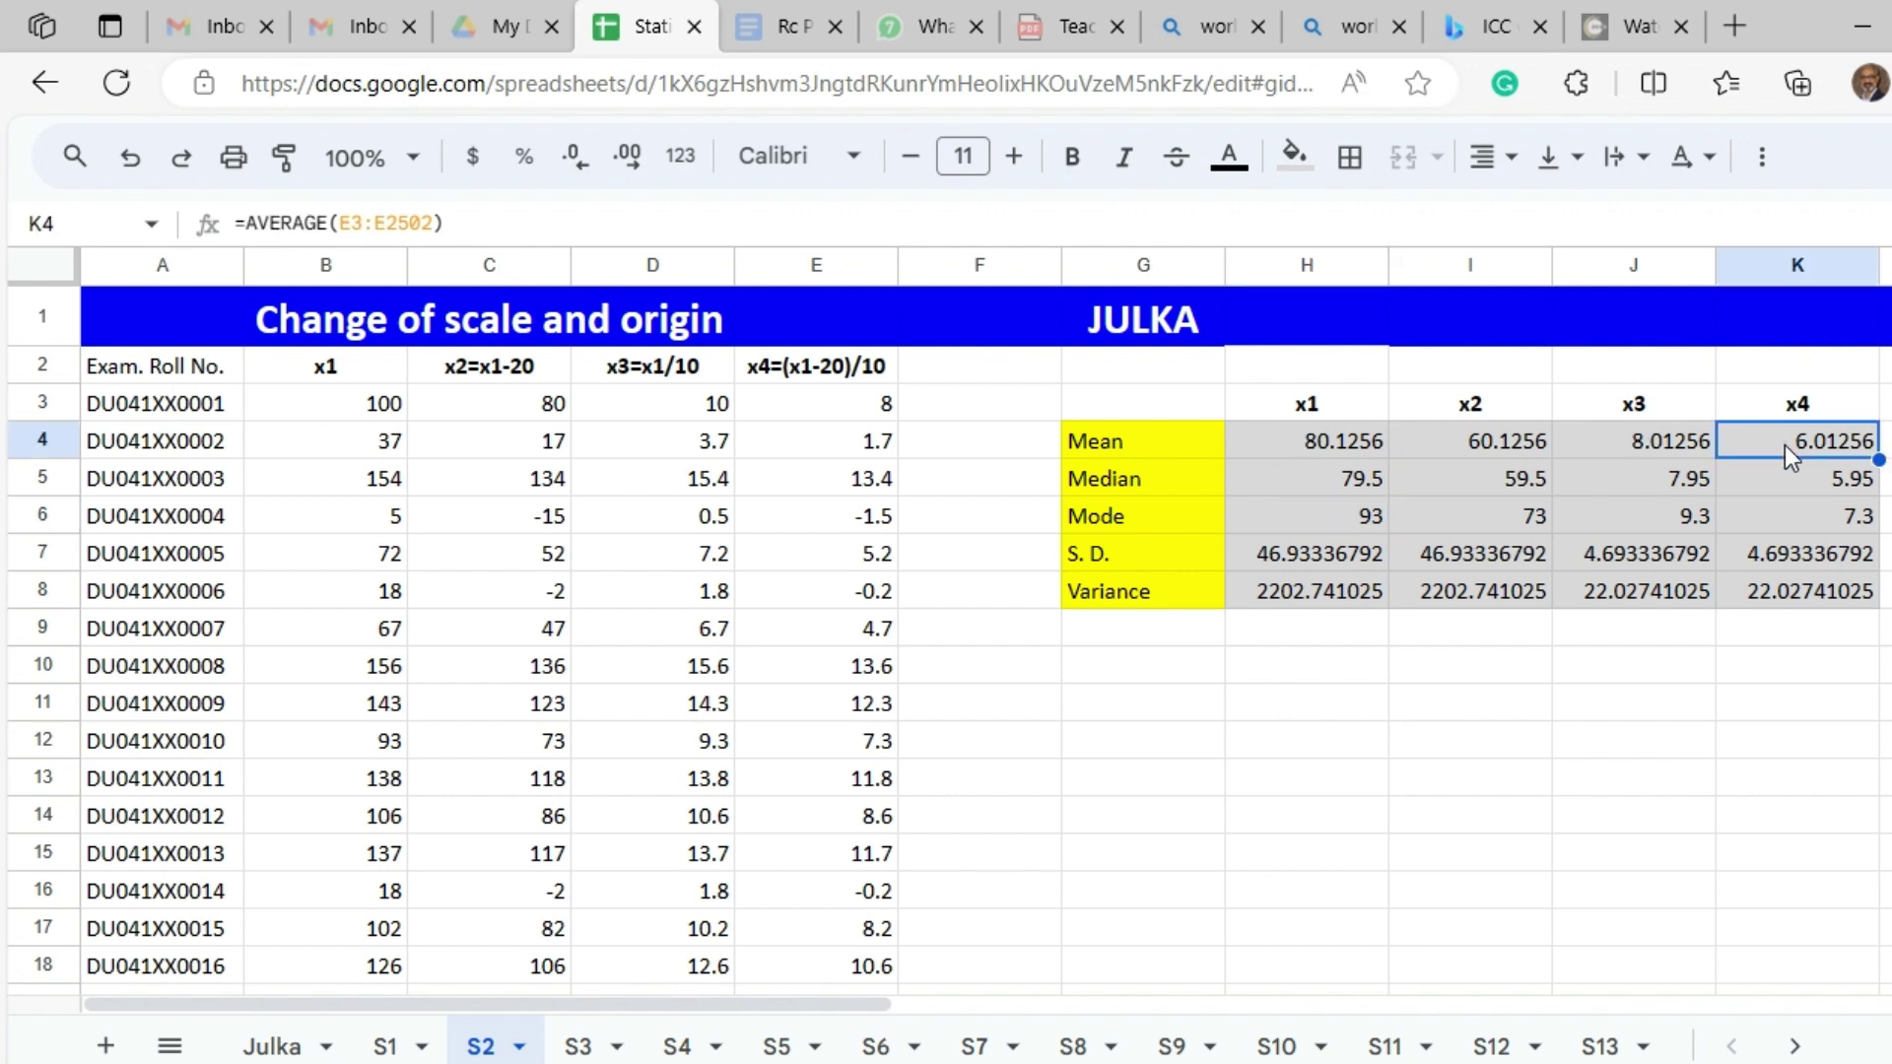
key("Down")
key("Down")
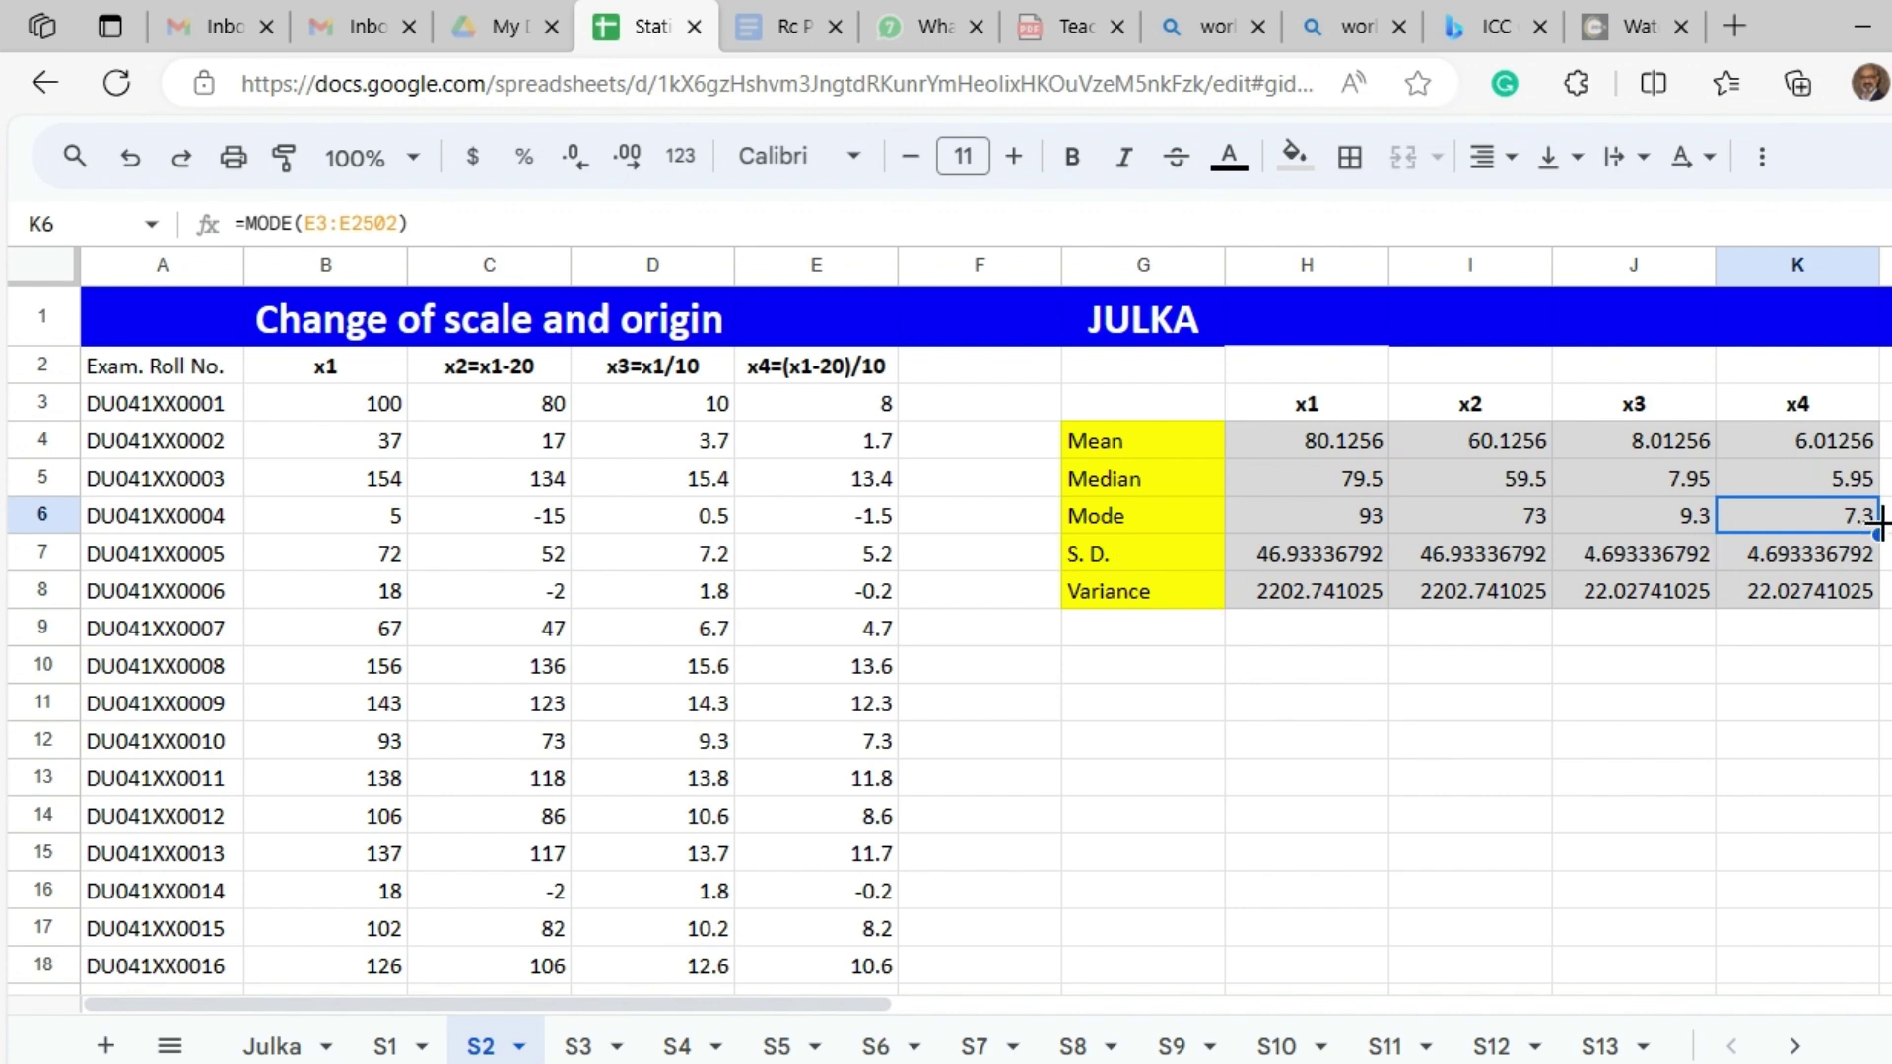
- Compare the standard deviation and variance of x4 in K7:K8 with those of x1 in H7:H8
left_click(1835, 568)
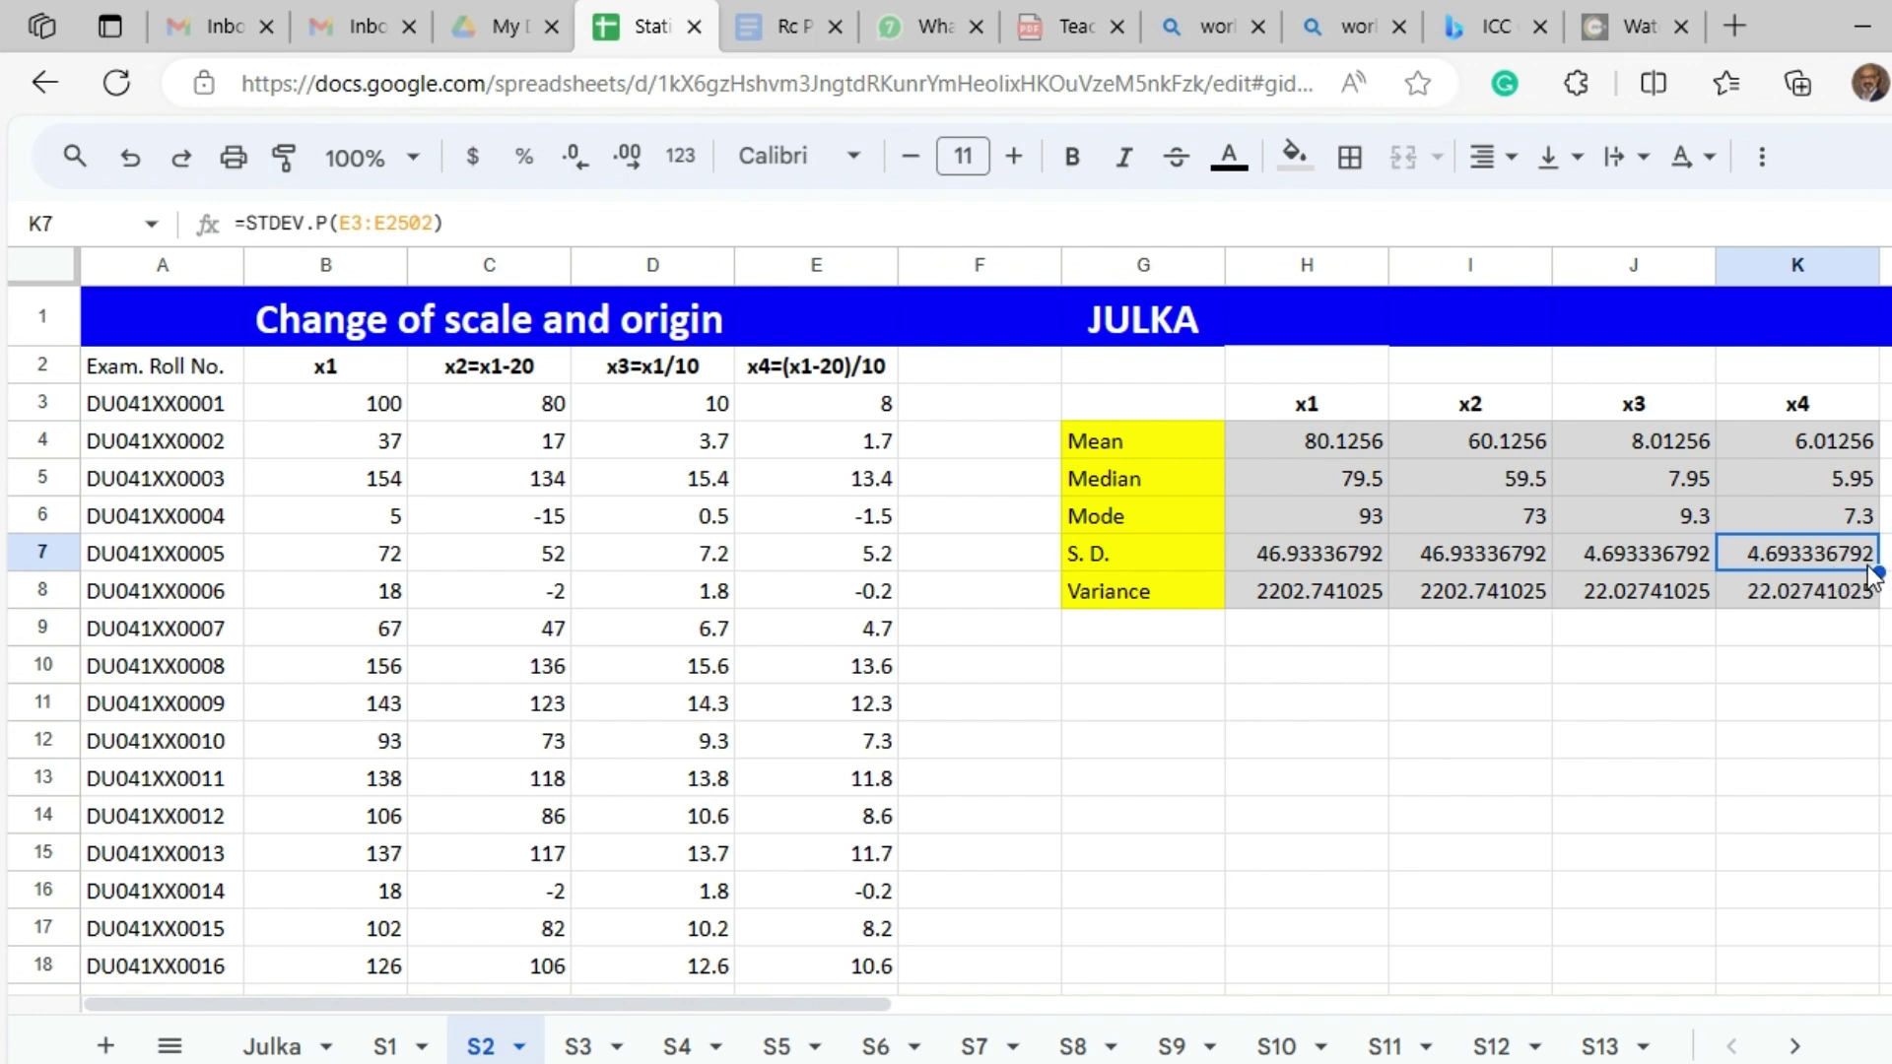
left_click(1327, 563)
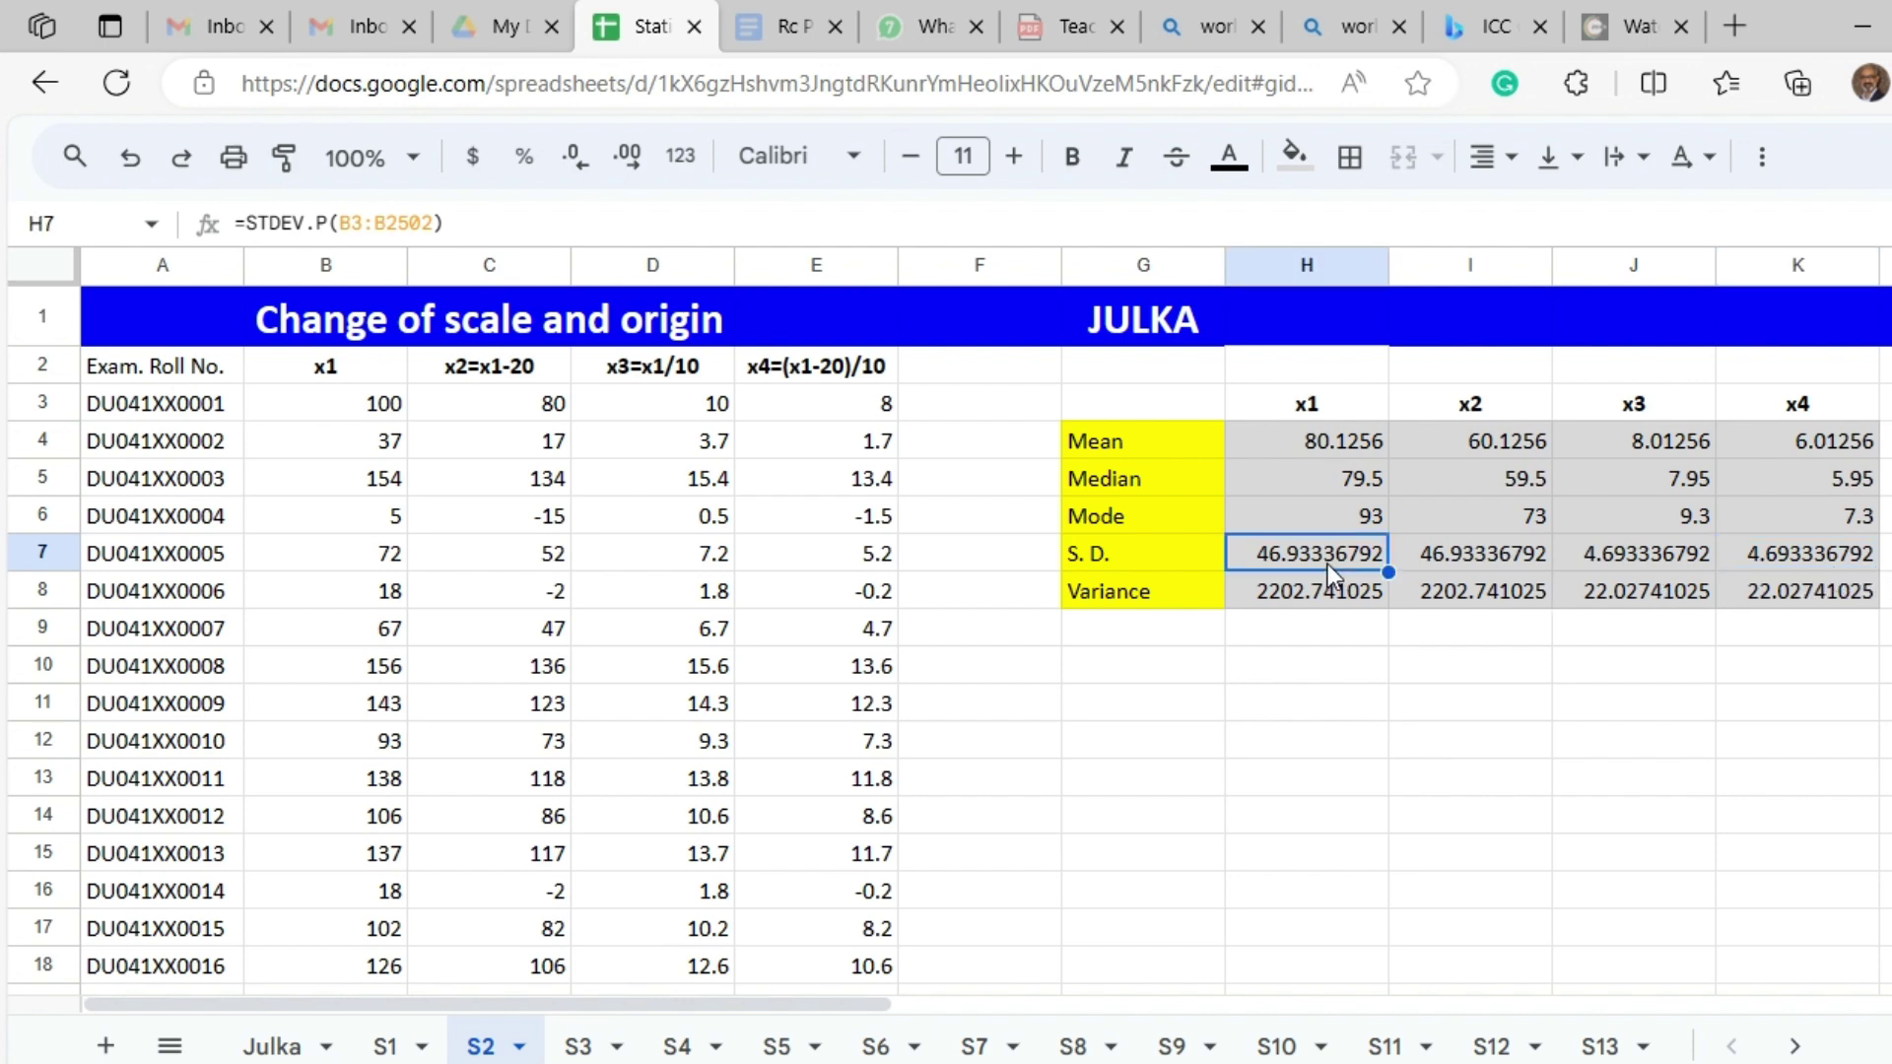
left_click(1805, 552)
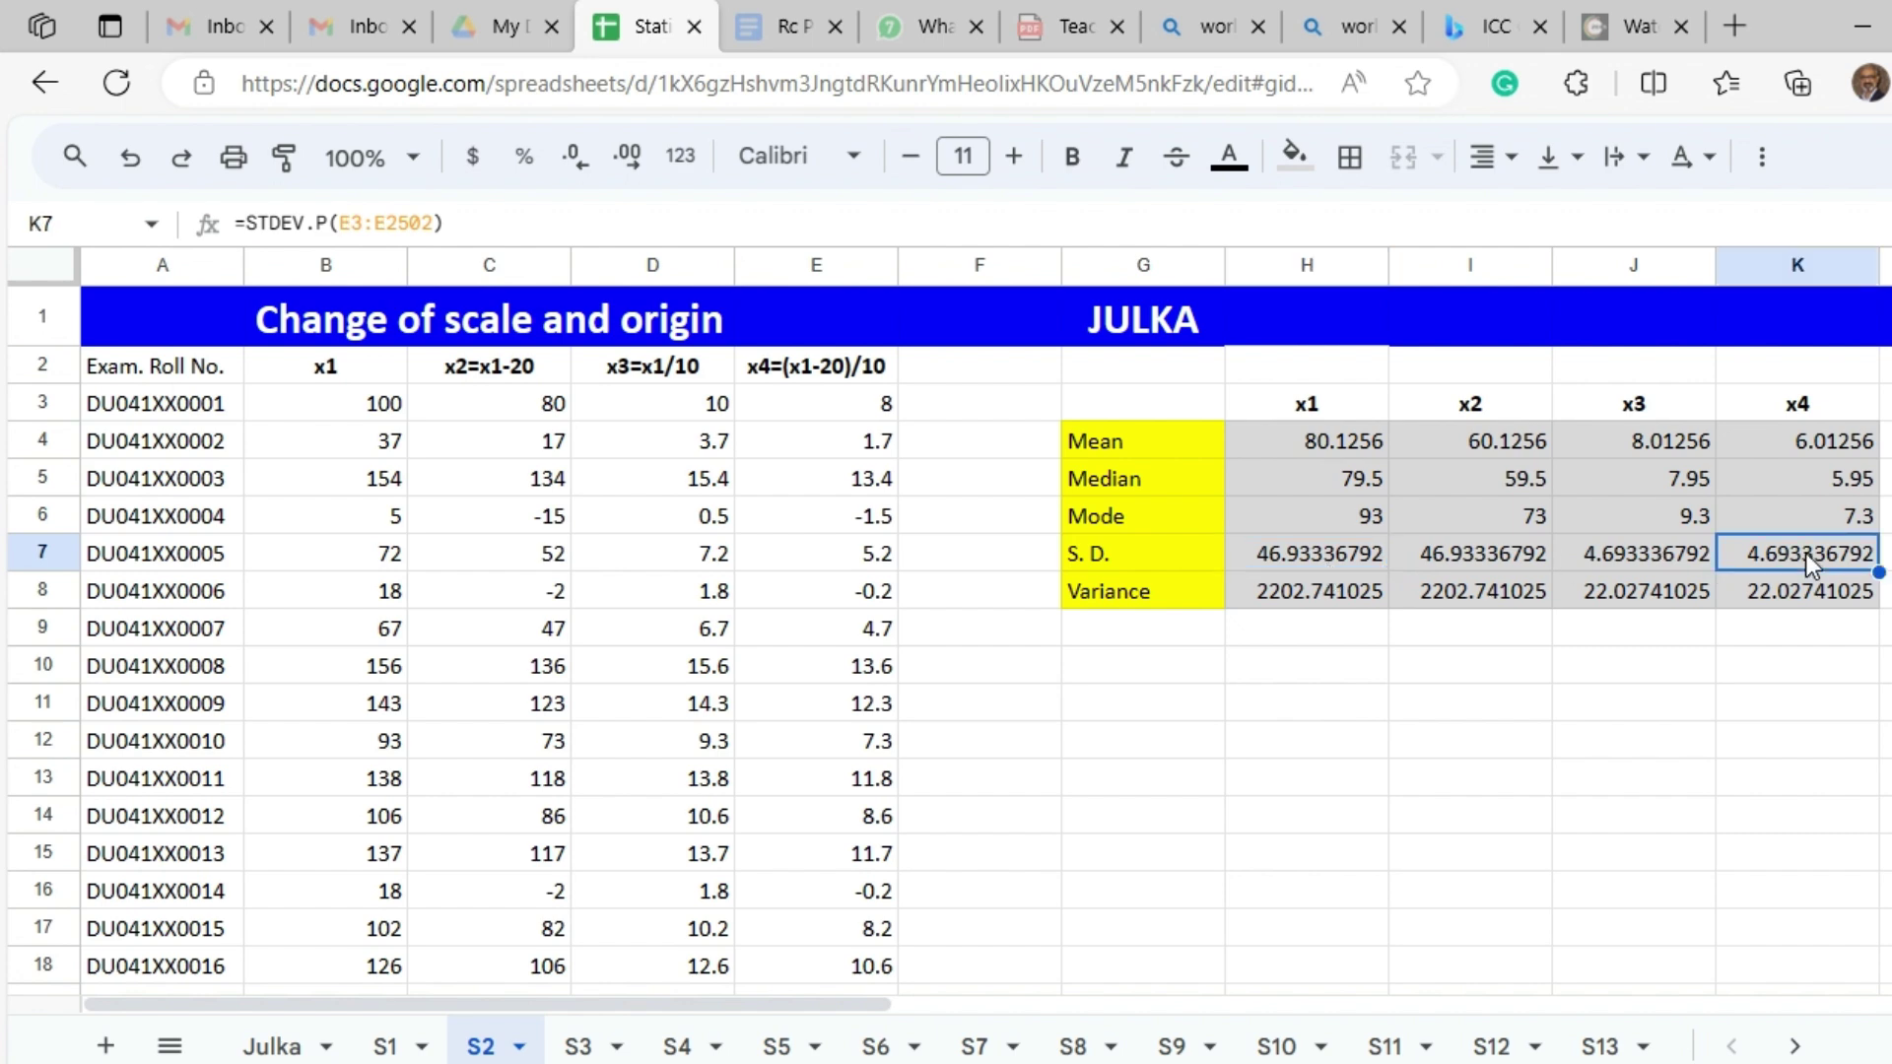
left_click(1367, 603)
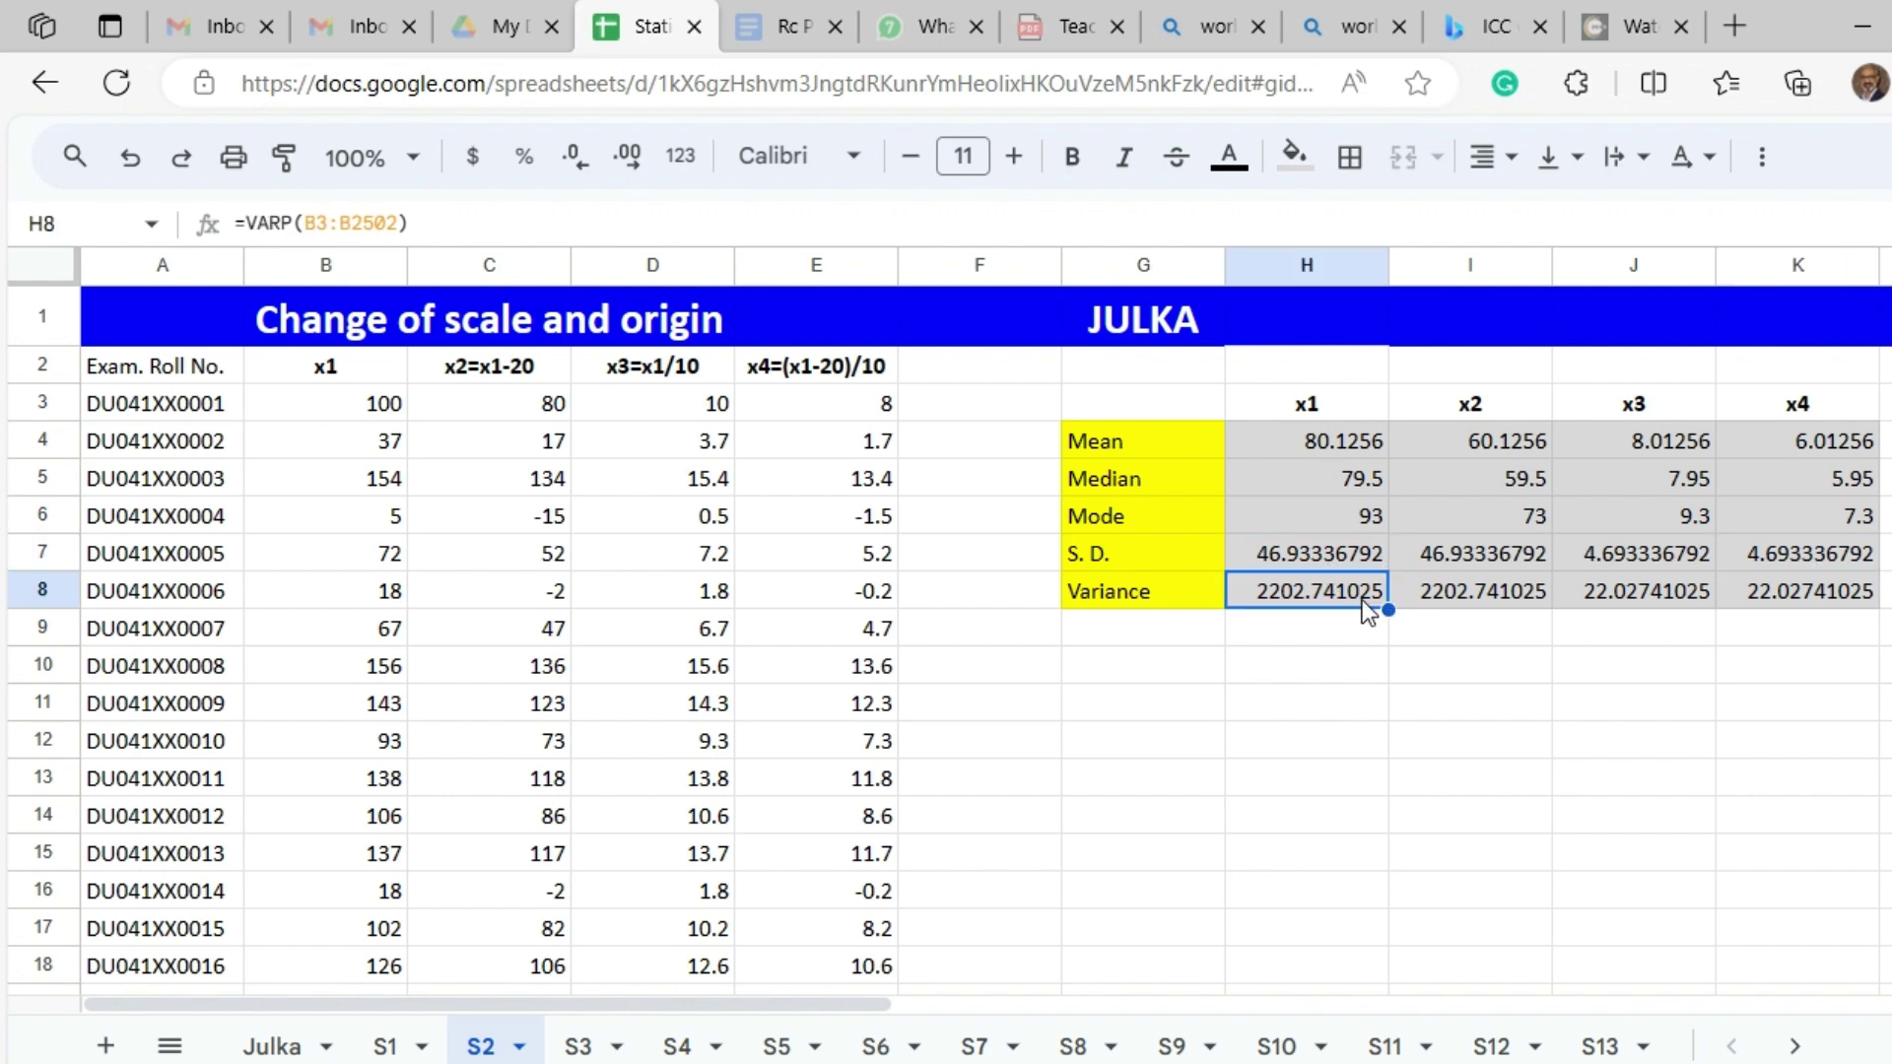
left_click(1788, 608)
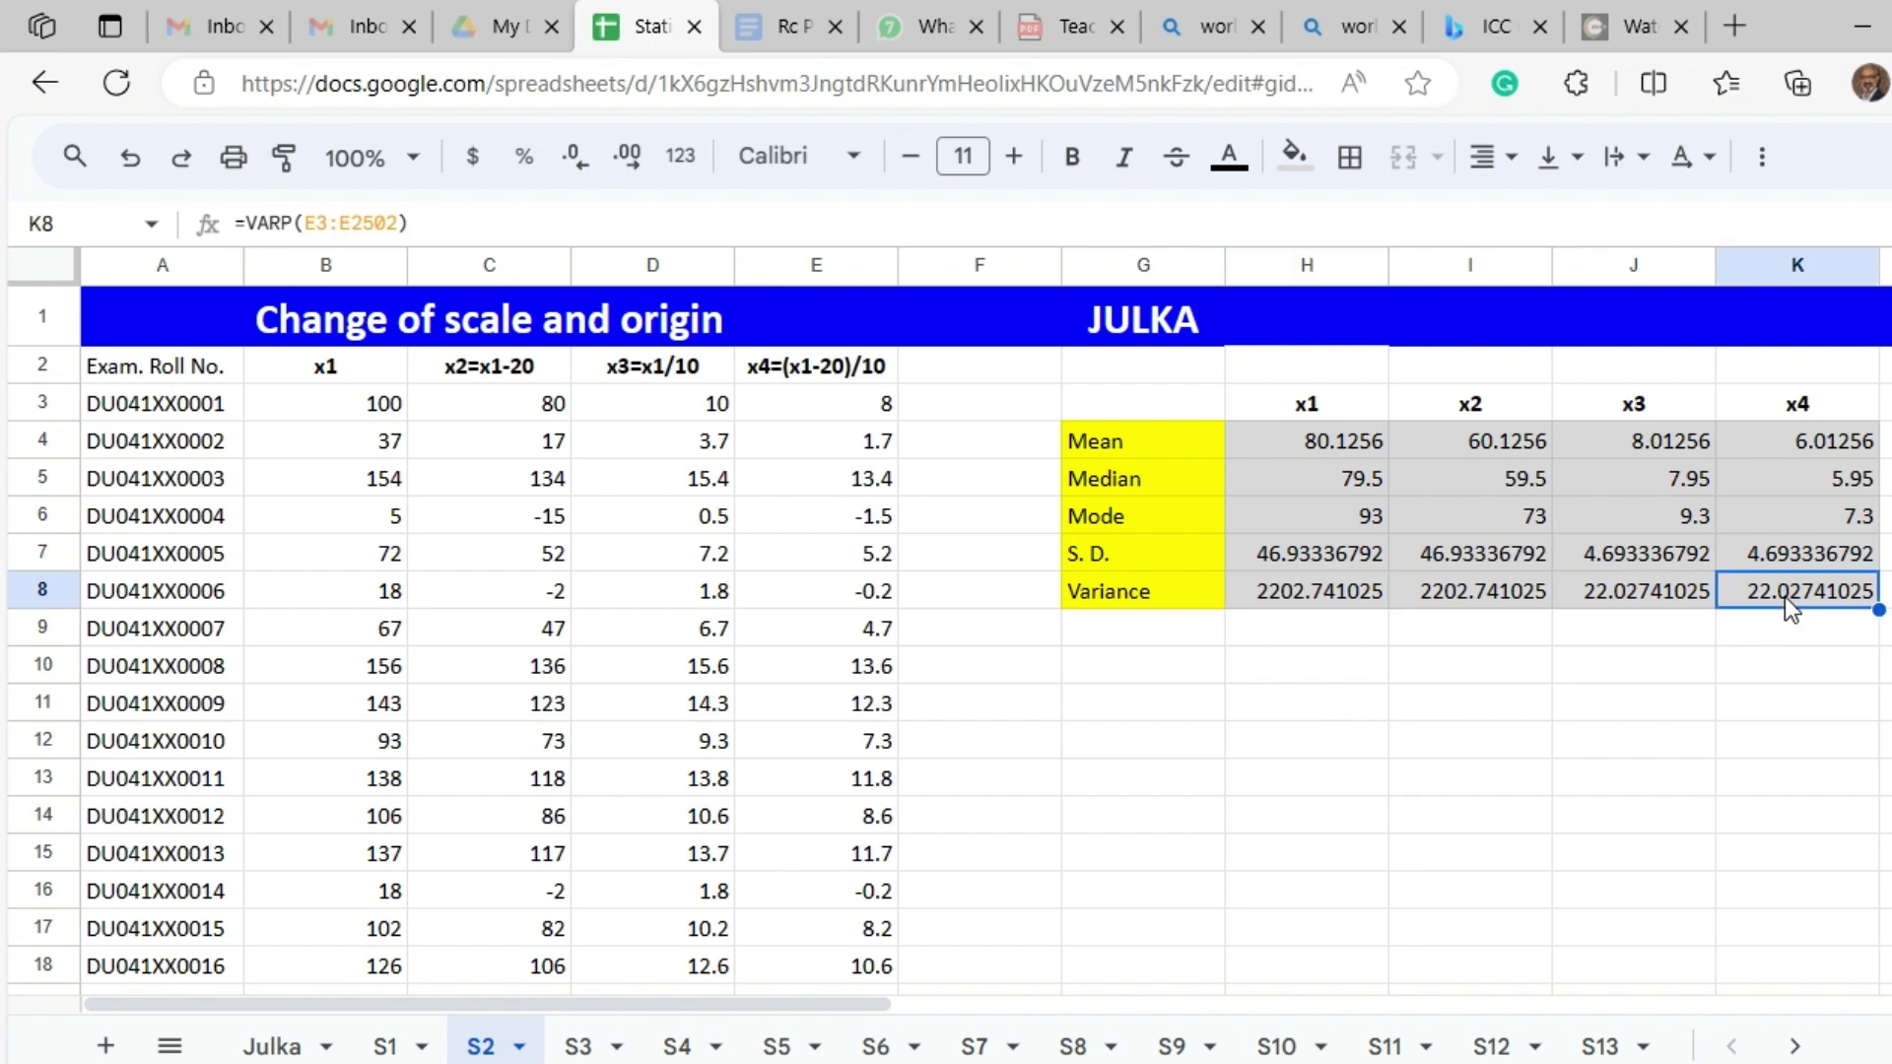